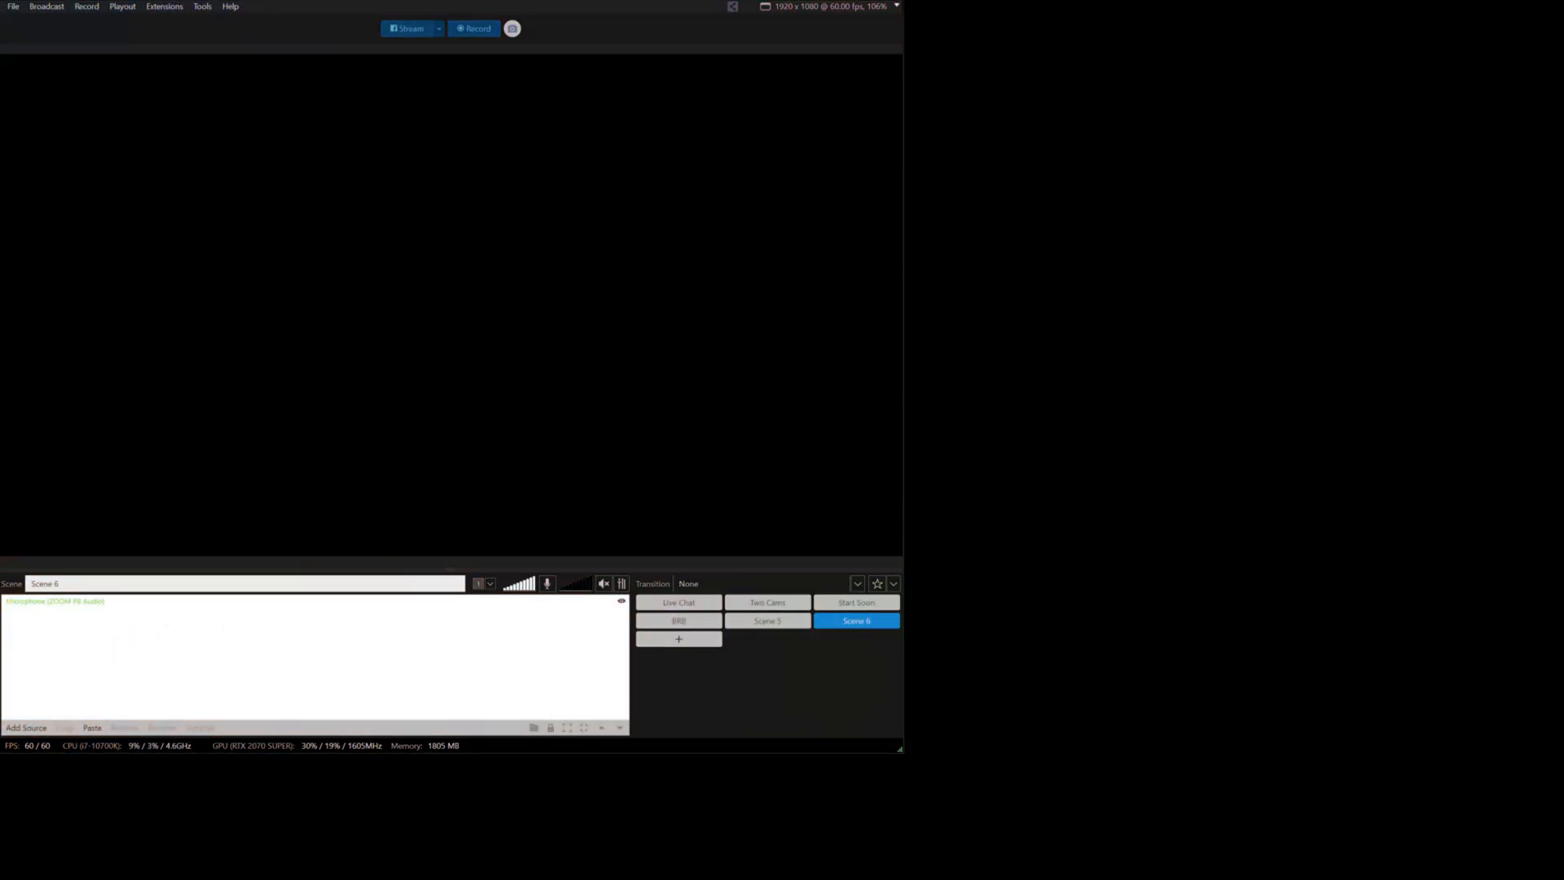
Step: In Scene 6, add a window capture source for the running PowerPoint slide show Tarot Card Picker.pptx
left_click(759, 627)
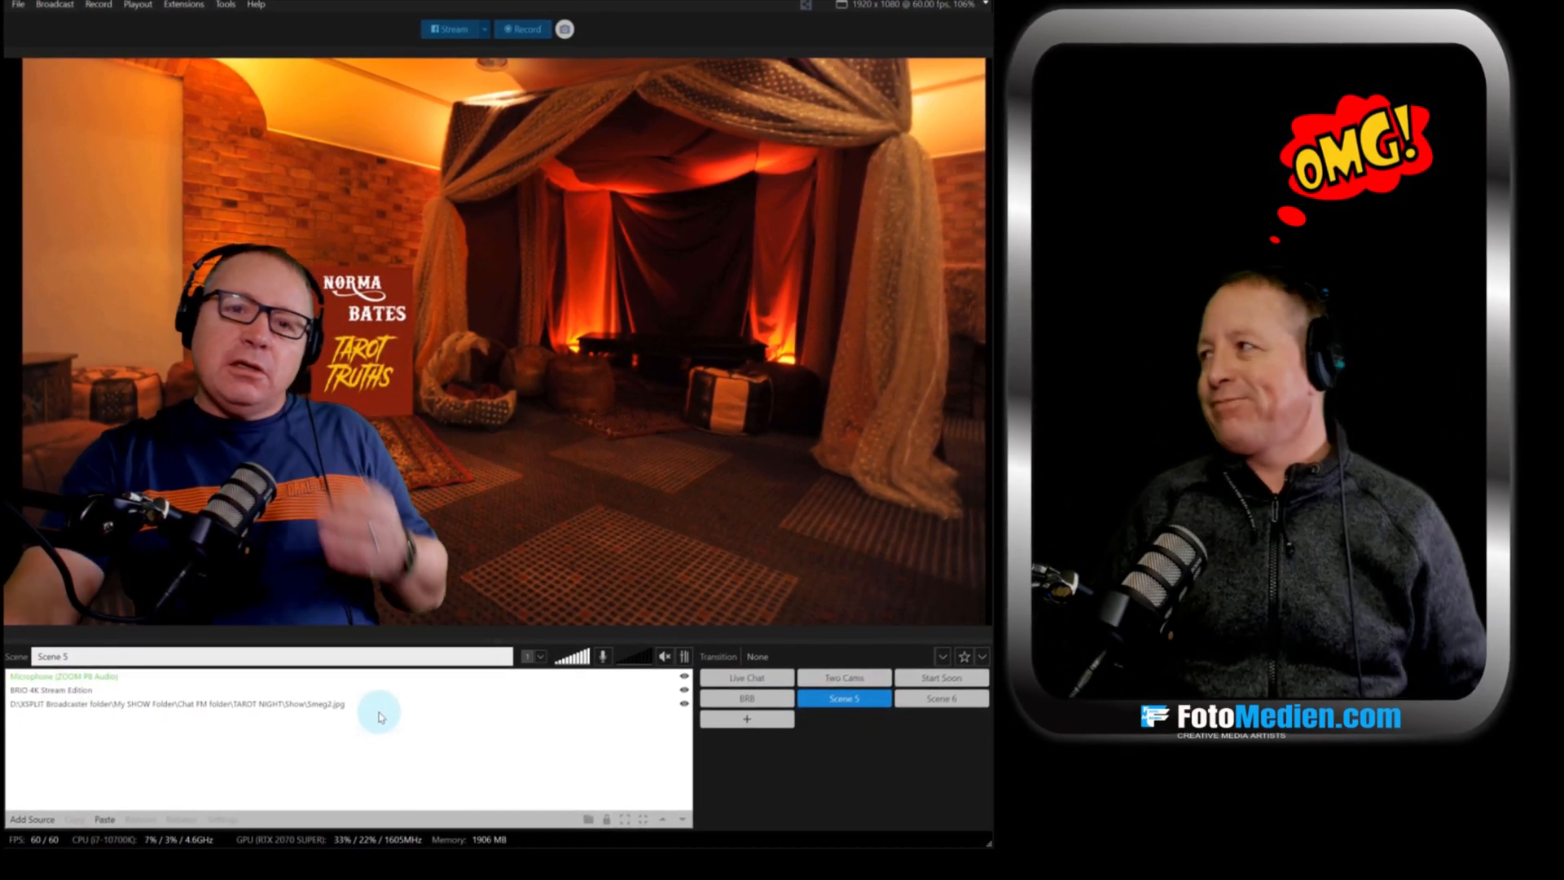
left_click(933, 689)
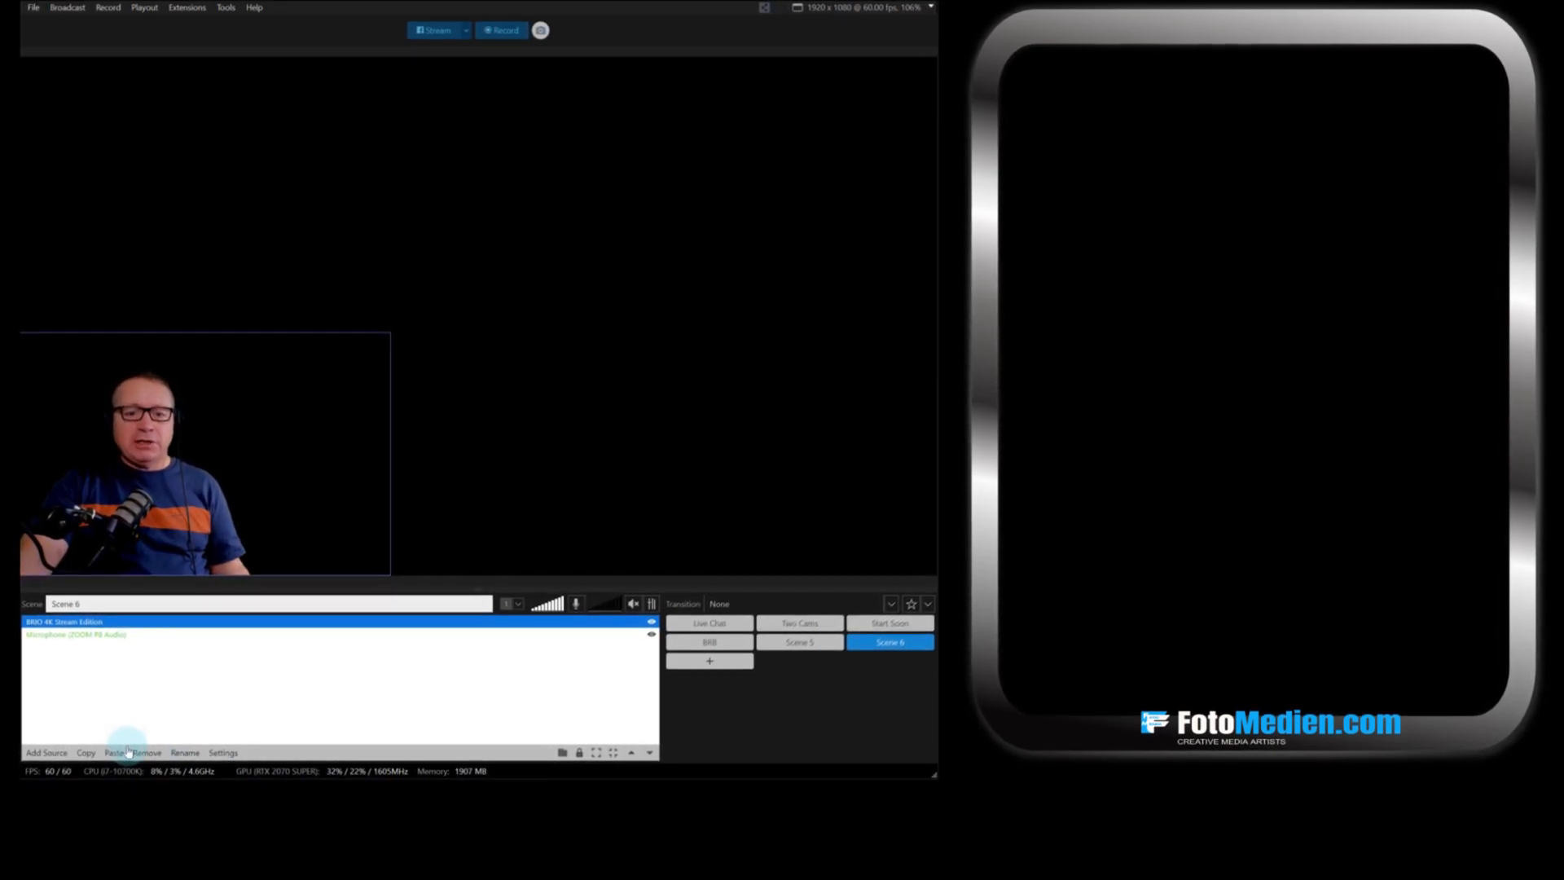
left_click(55, 750)
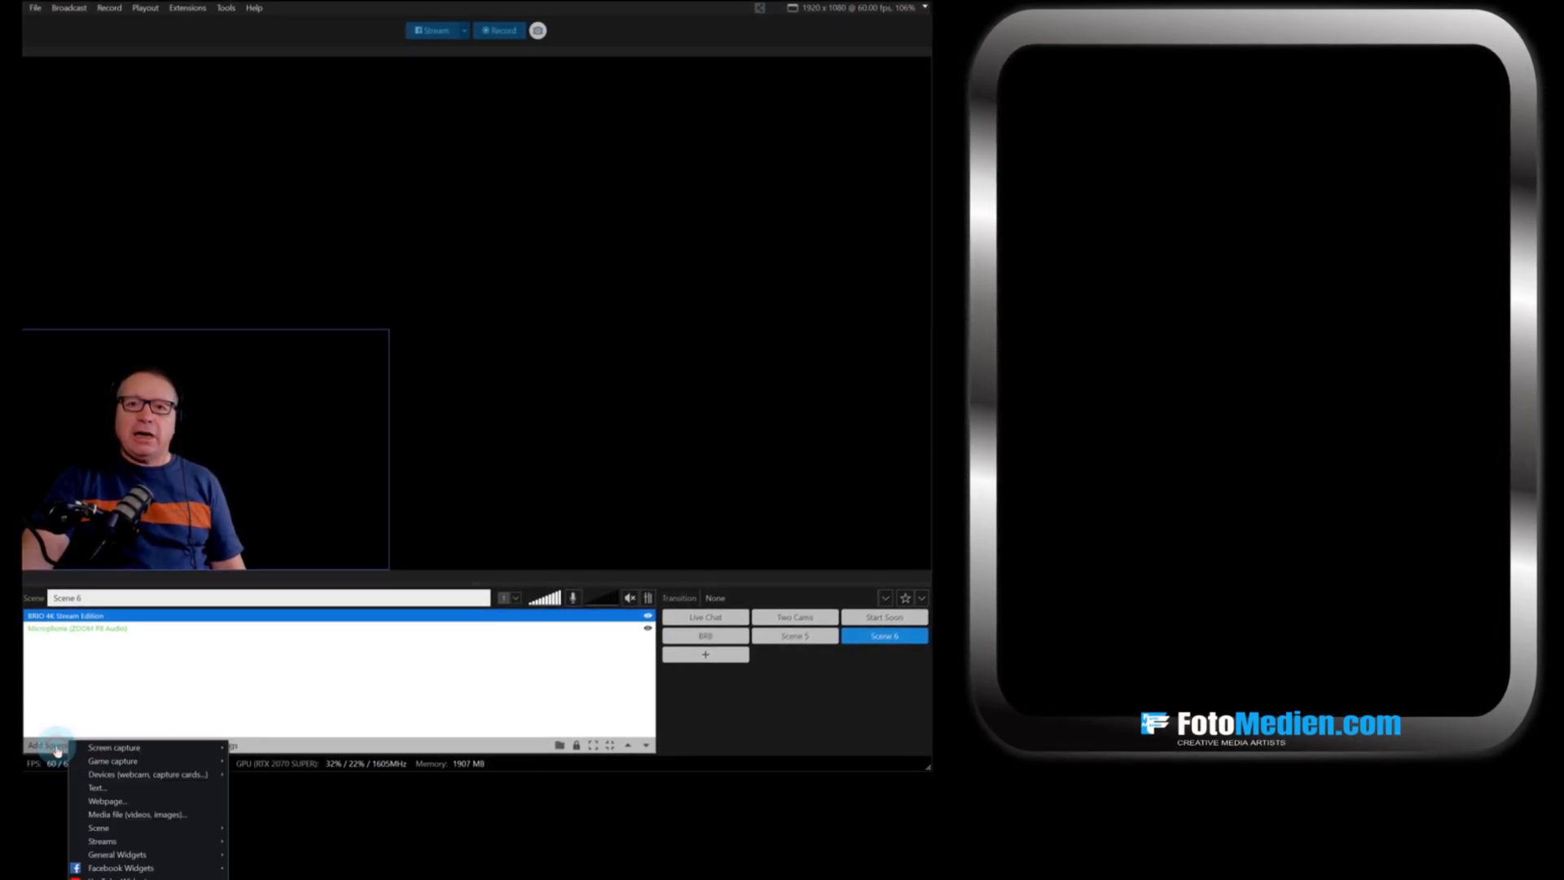
mouse_move(144, 778)
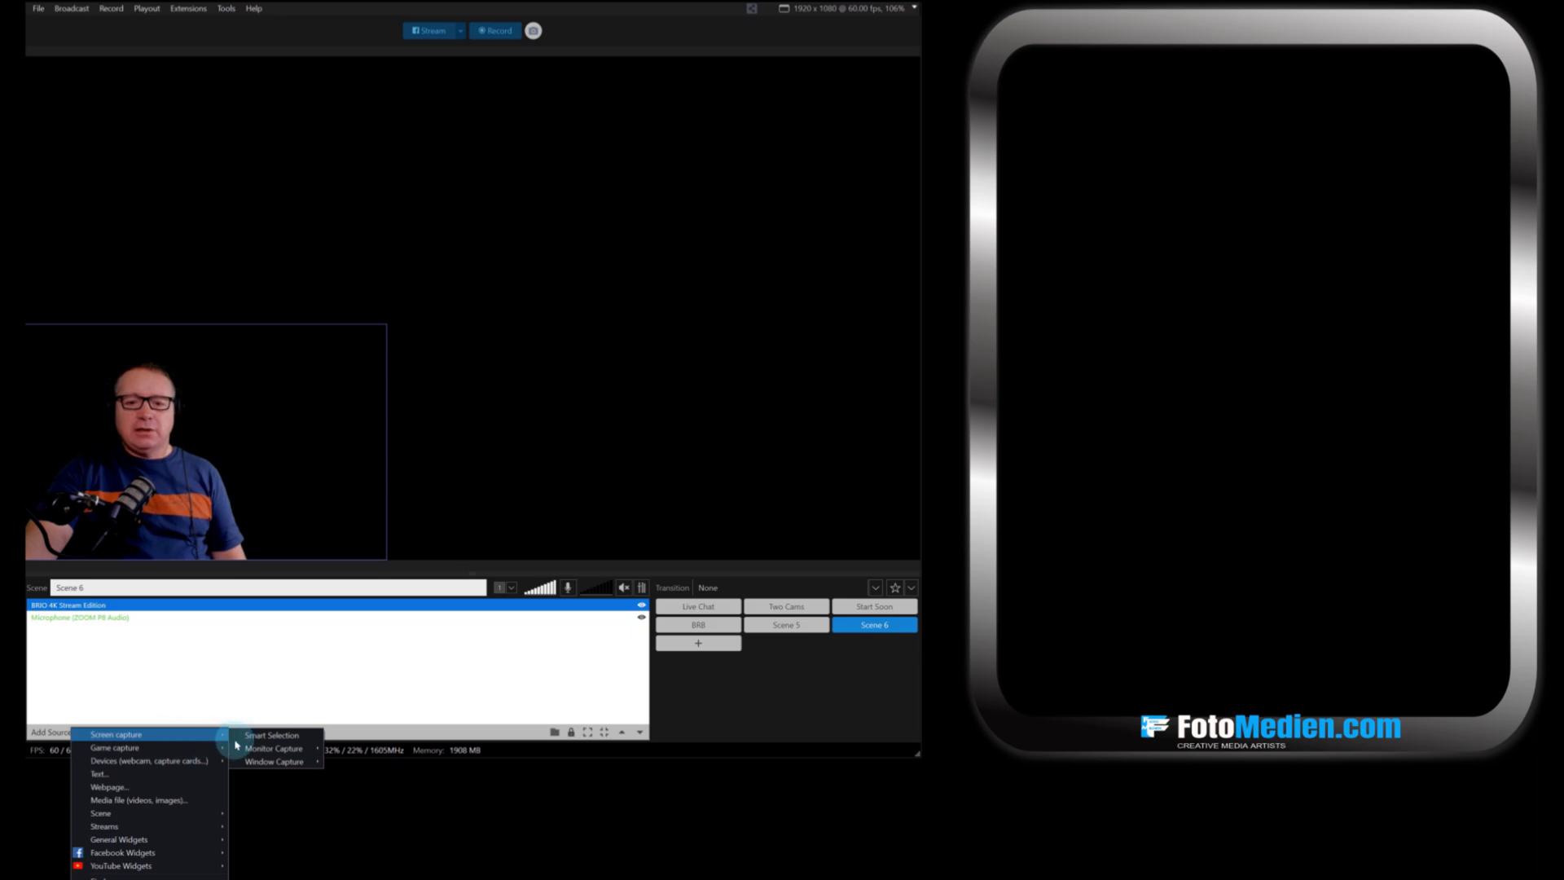
mouse_move(281, 770)
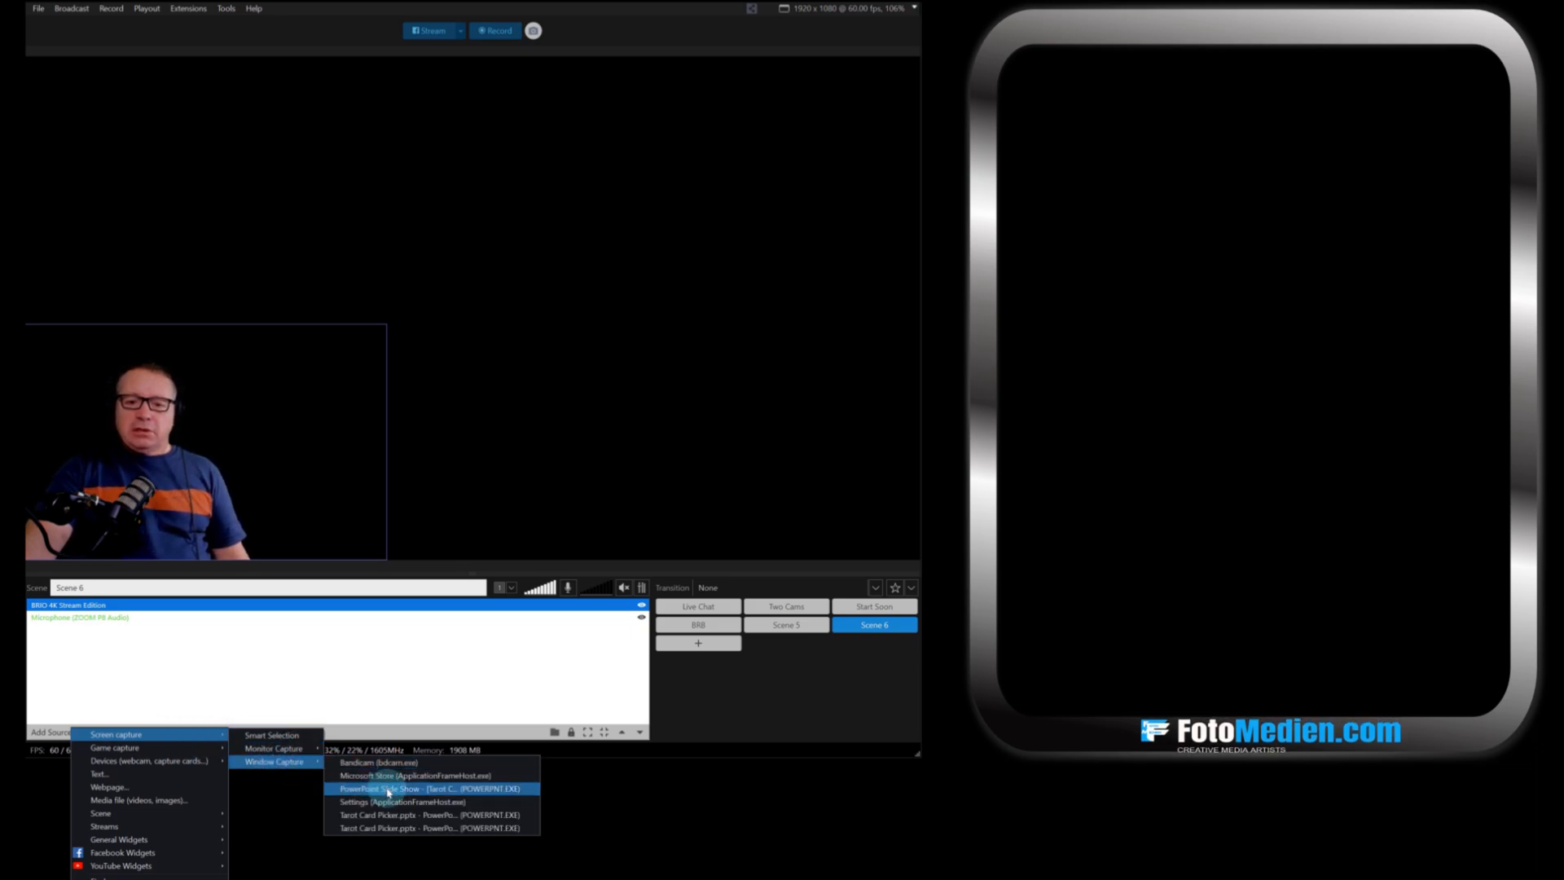
left_click(388, 788)
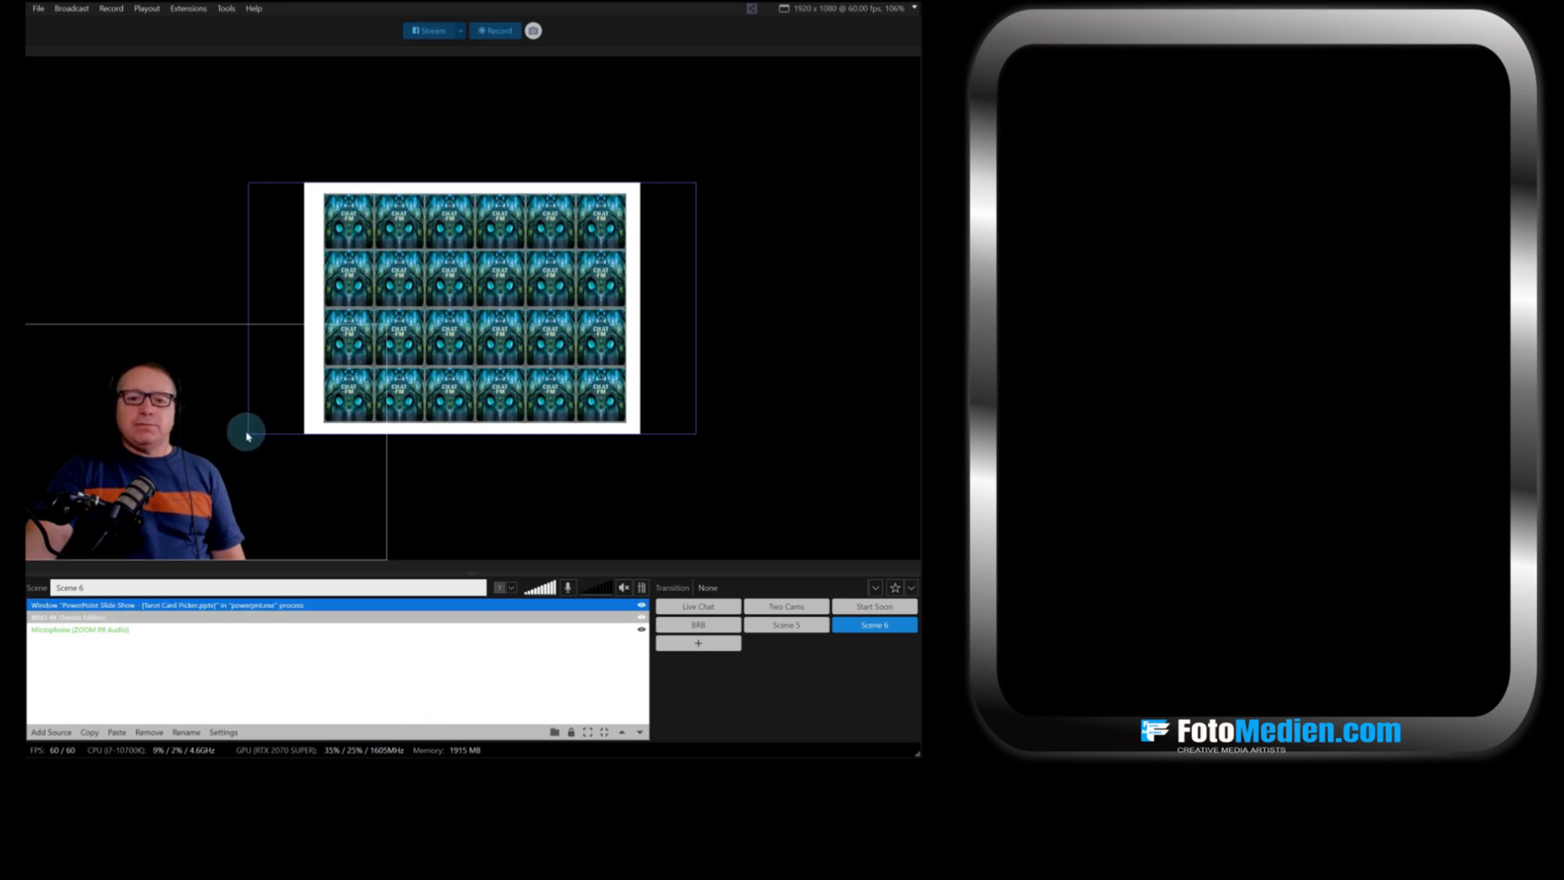
Step: Enlarge the PowerPoint slide show source to fill the canvas and place it below the webcam source in the layer order
left_click_drag(247, 436, 31, 570)
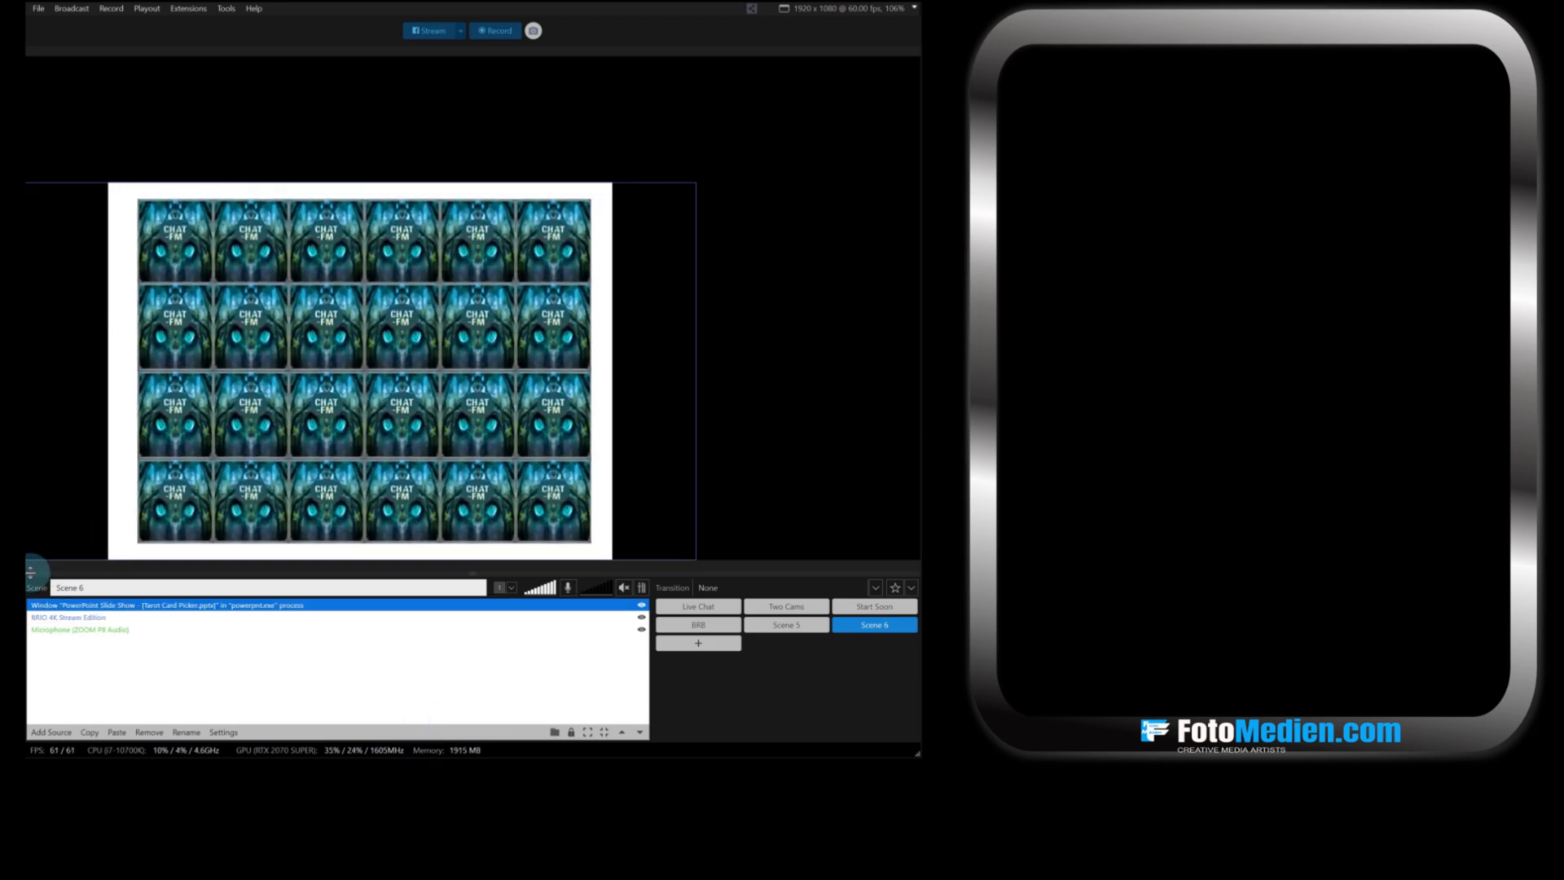
left_click_drag(696, 183, 831, 111)
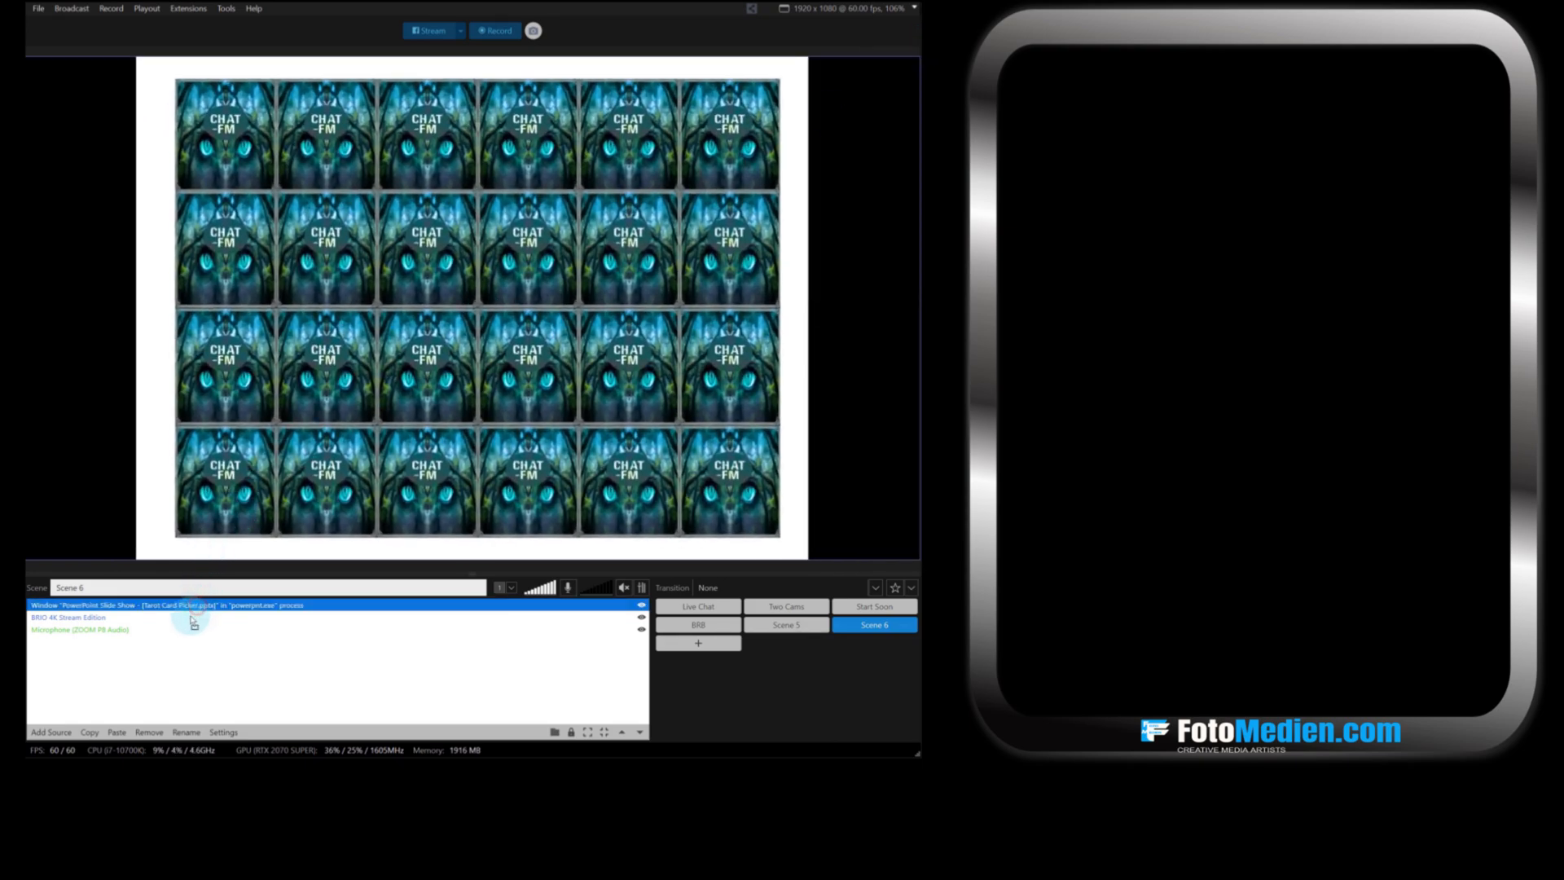
left_click_drag(100, 631, 98, 626)
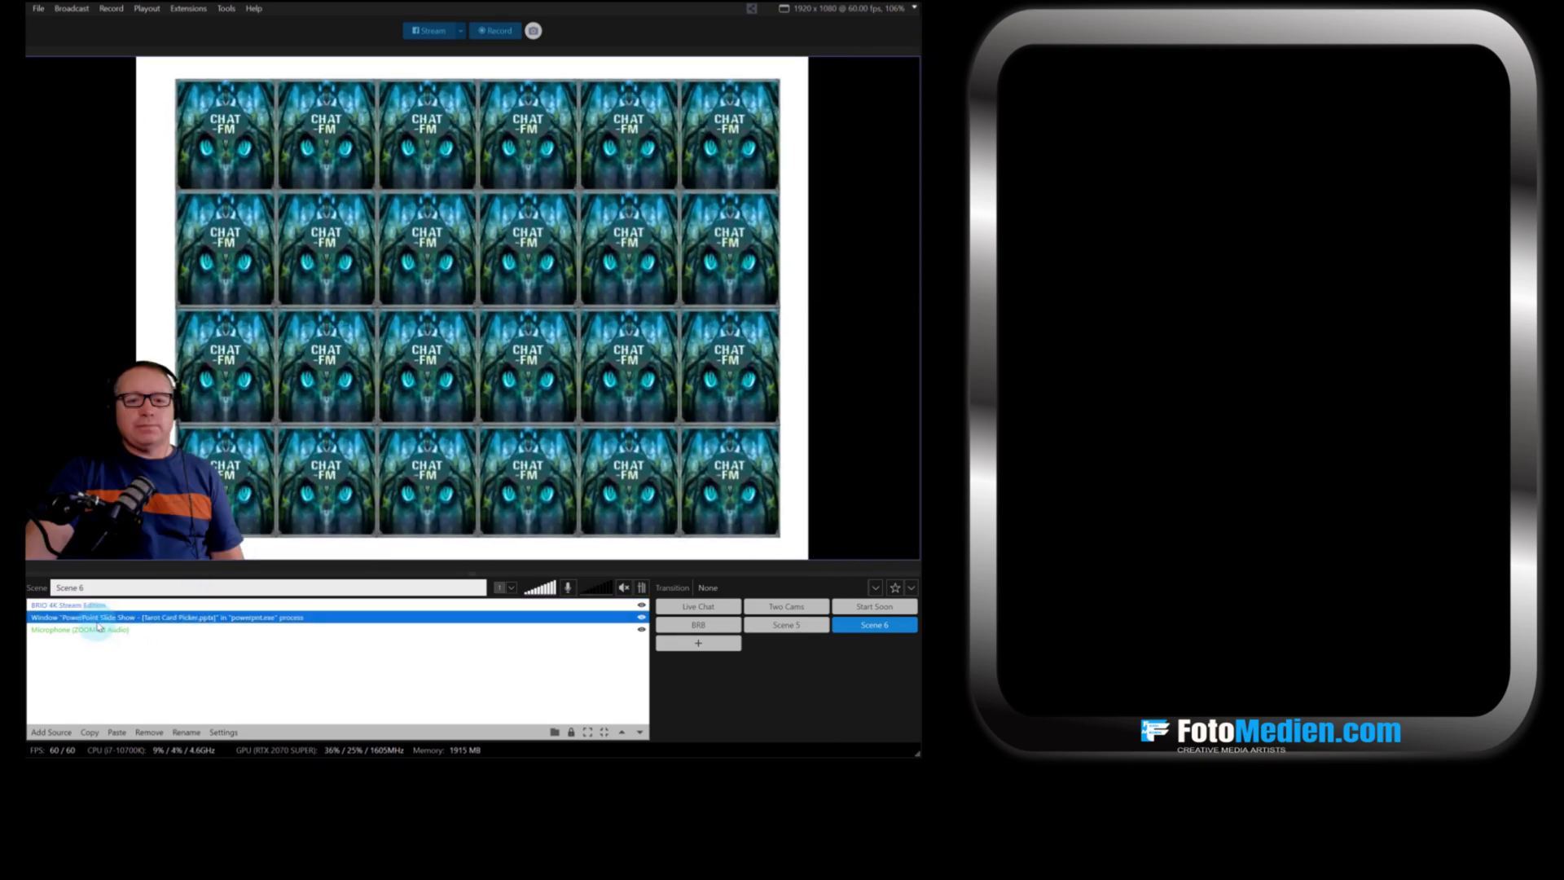
left_click(352, 254)
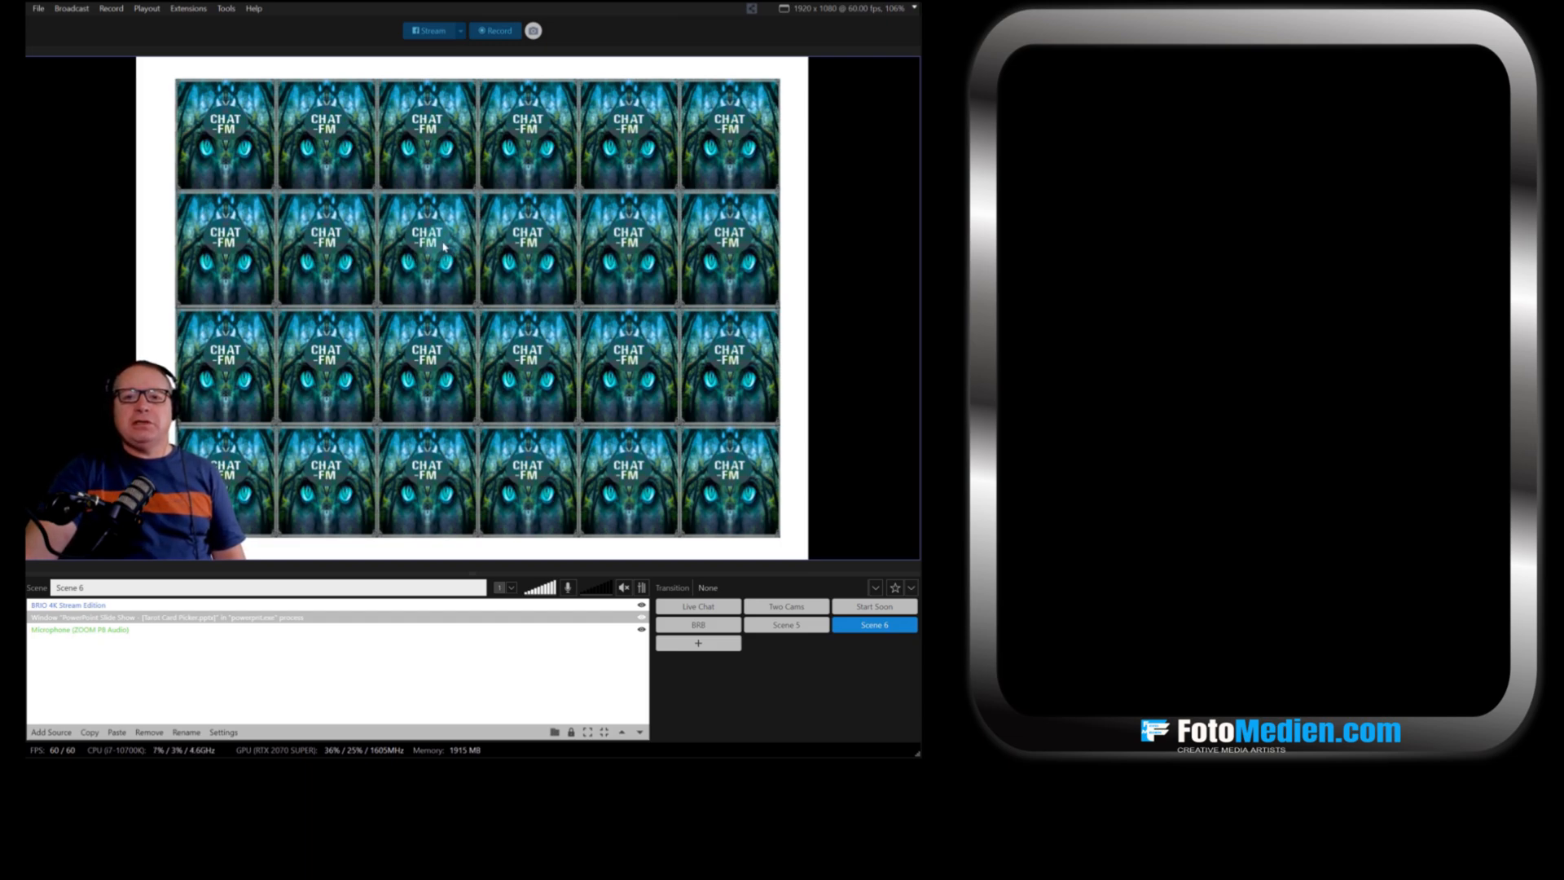
left_click(345, 247)
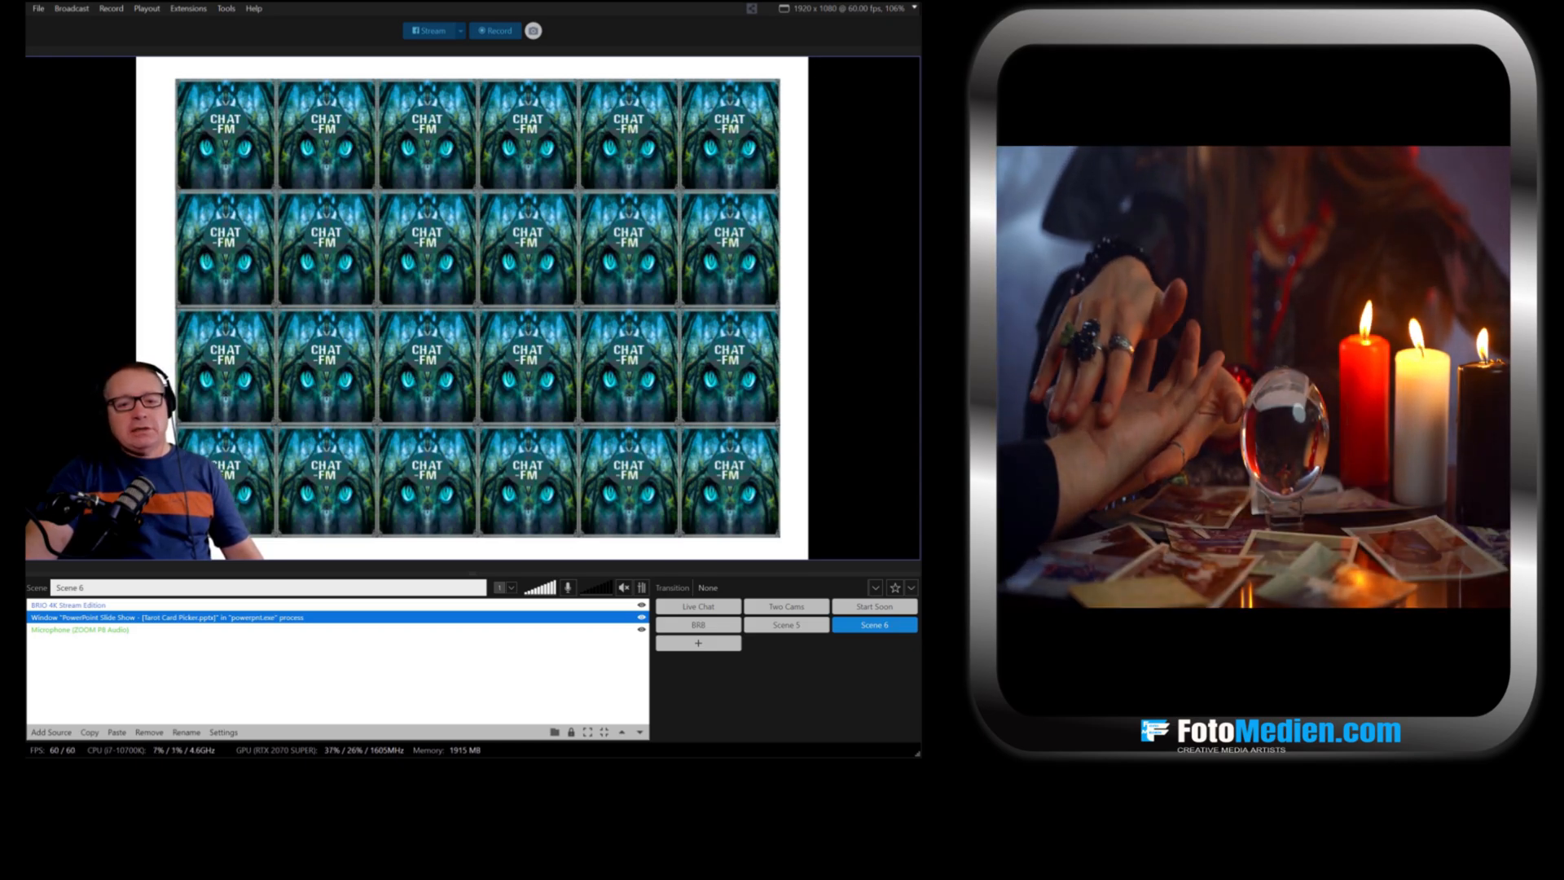
Step: Open the PowerPoint slide show source's settings, review its screen capture options and turn off Keep source in memory
left_click(283, 619)
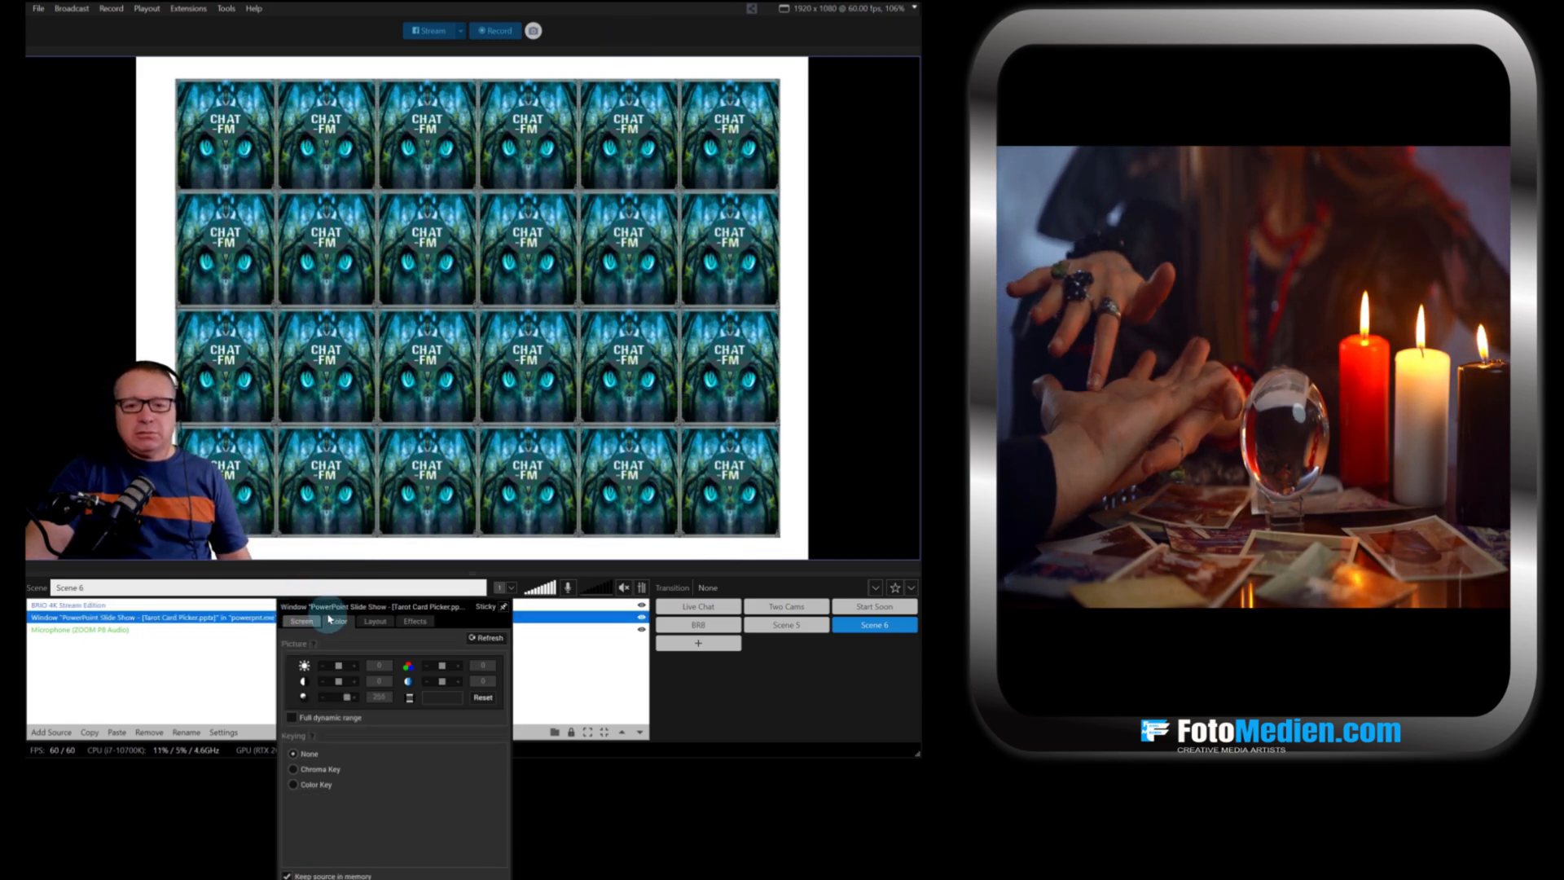
left_click_drag(361, 611, 334, 535)
left_click(310, 534)
left_click(306, 607)
left_click(421, 615)
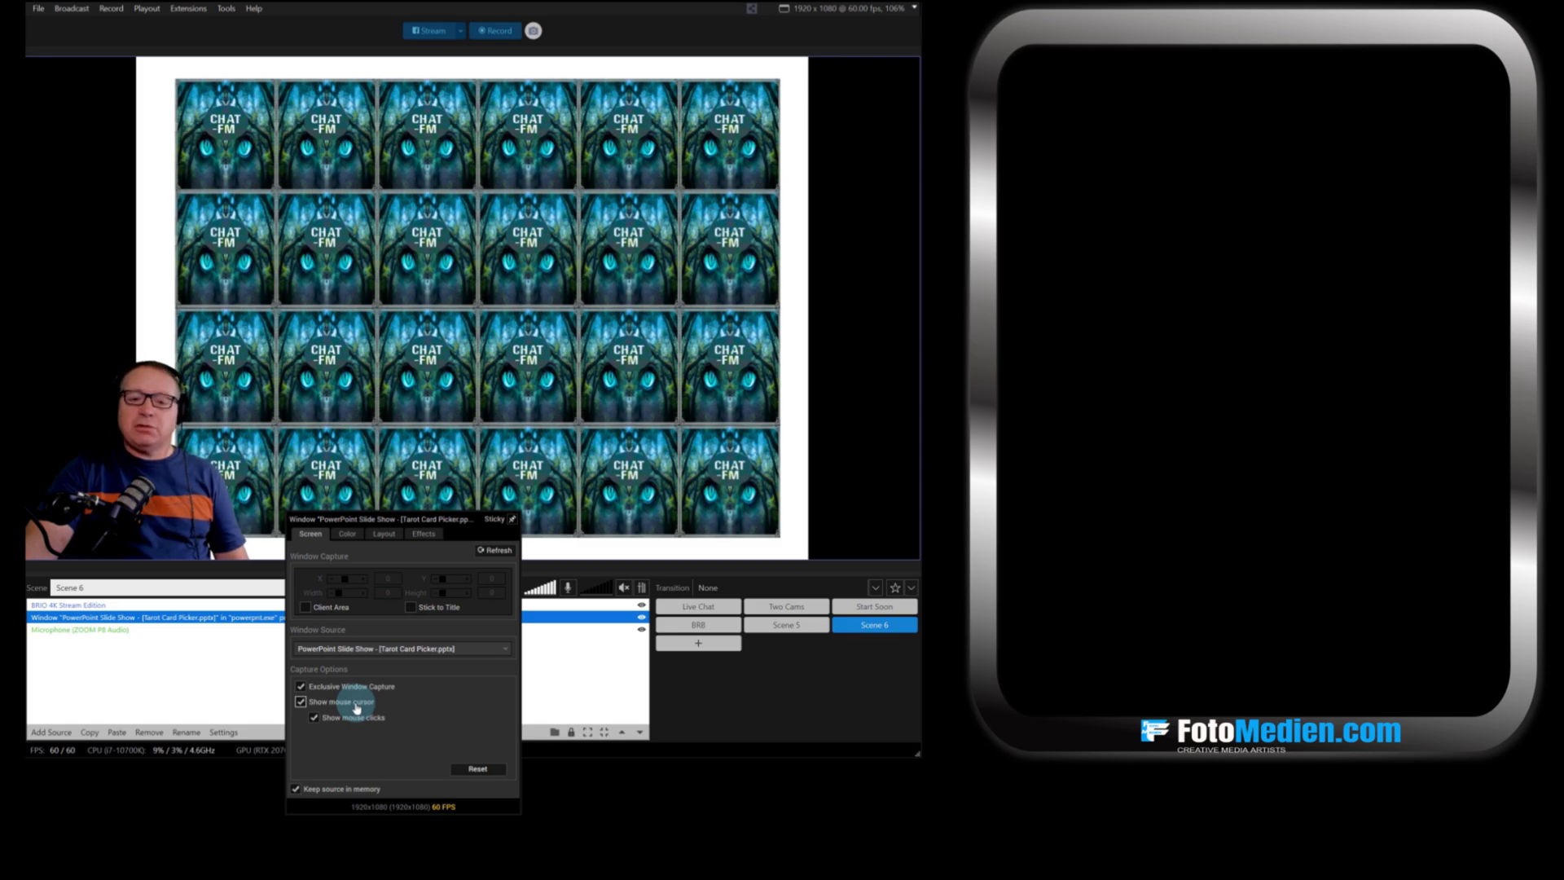
left_click(296, 788)
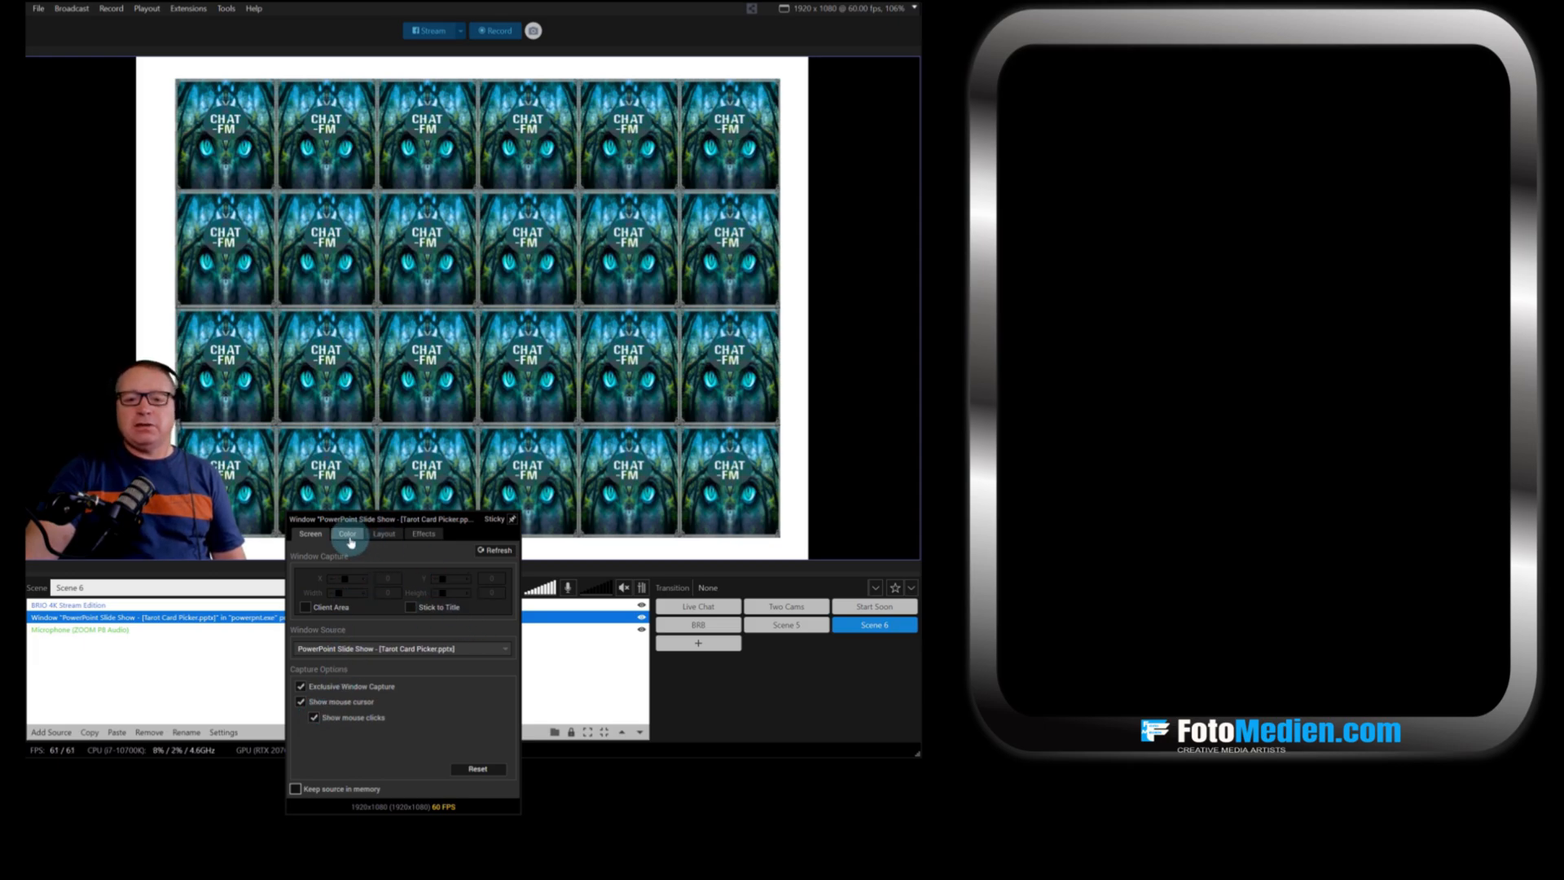
Step: Try a colour shift of 14 on the PowerPoint slide show source and close its settings
left_click(349, 534)
left_click(447, 578)
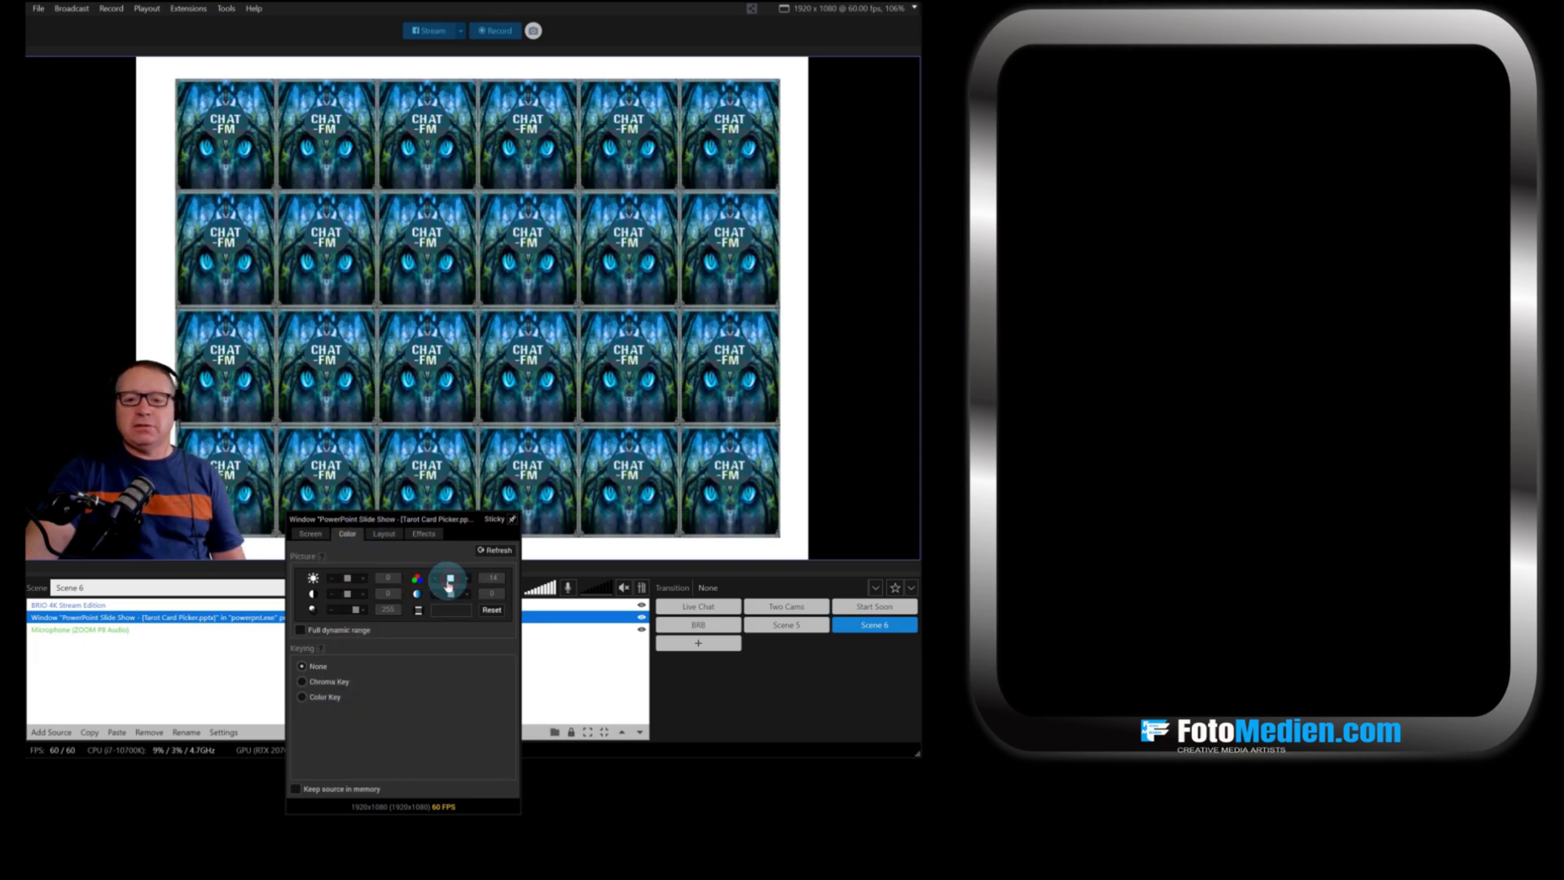
left_click_drag(446, 584, 450, 583)
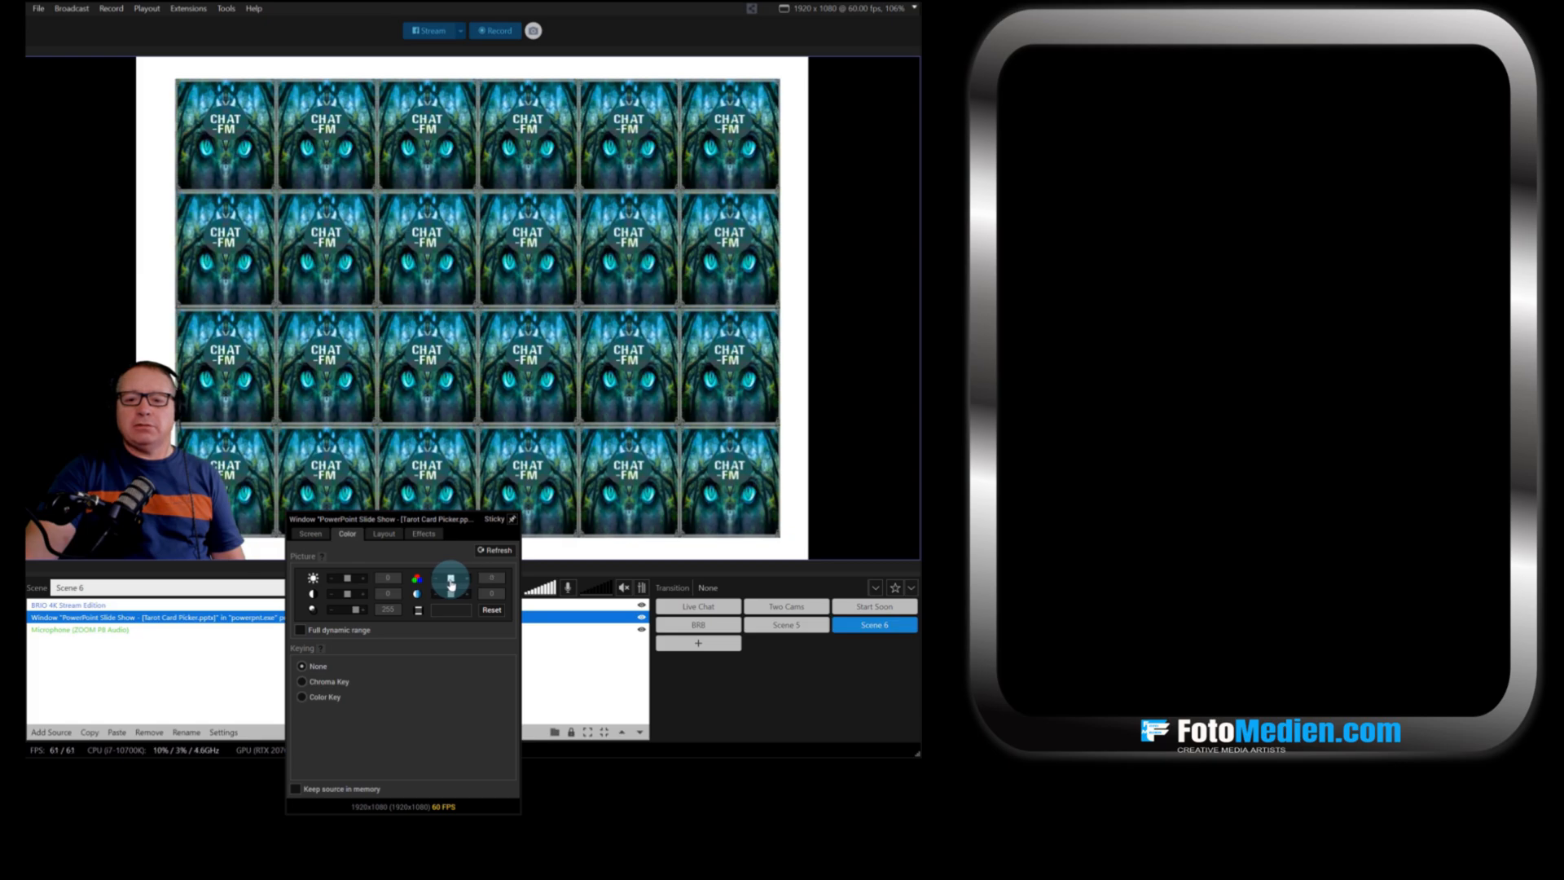
left_click(695, 680)
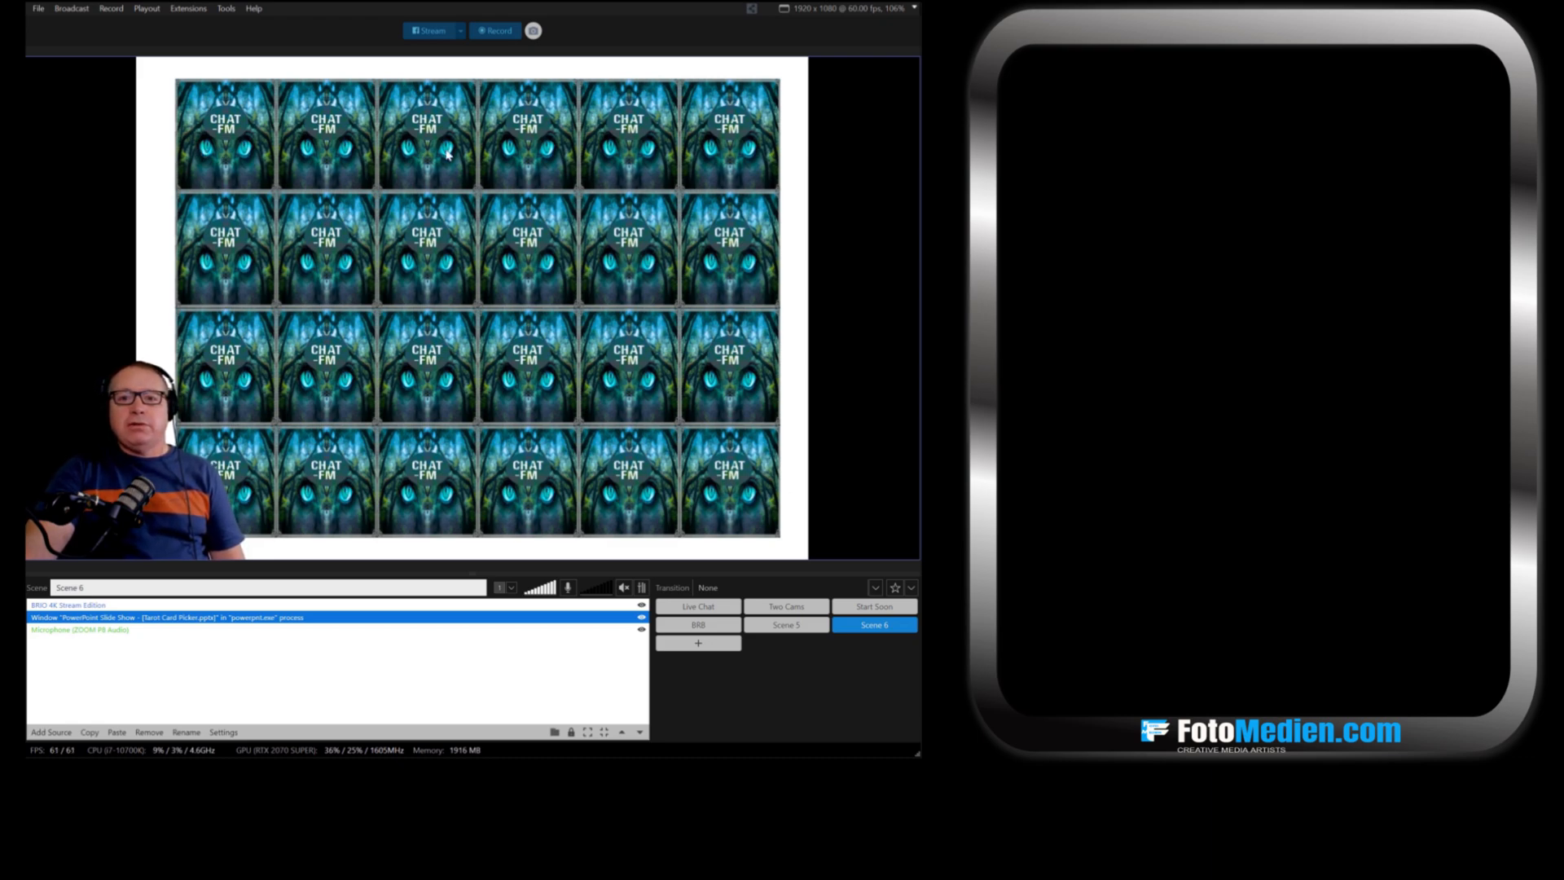
Step: Turn over the third card in row one, the sixth in row two and the fourth in row three of the slide show
left_click(303, 184)
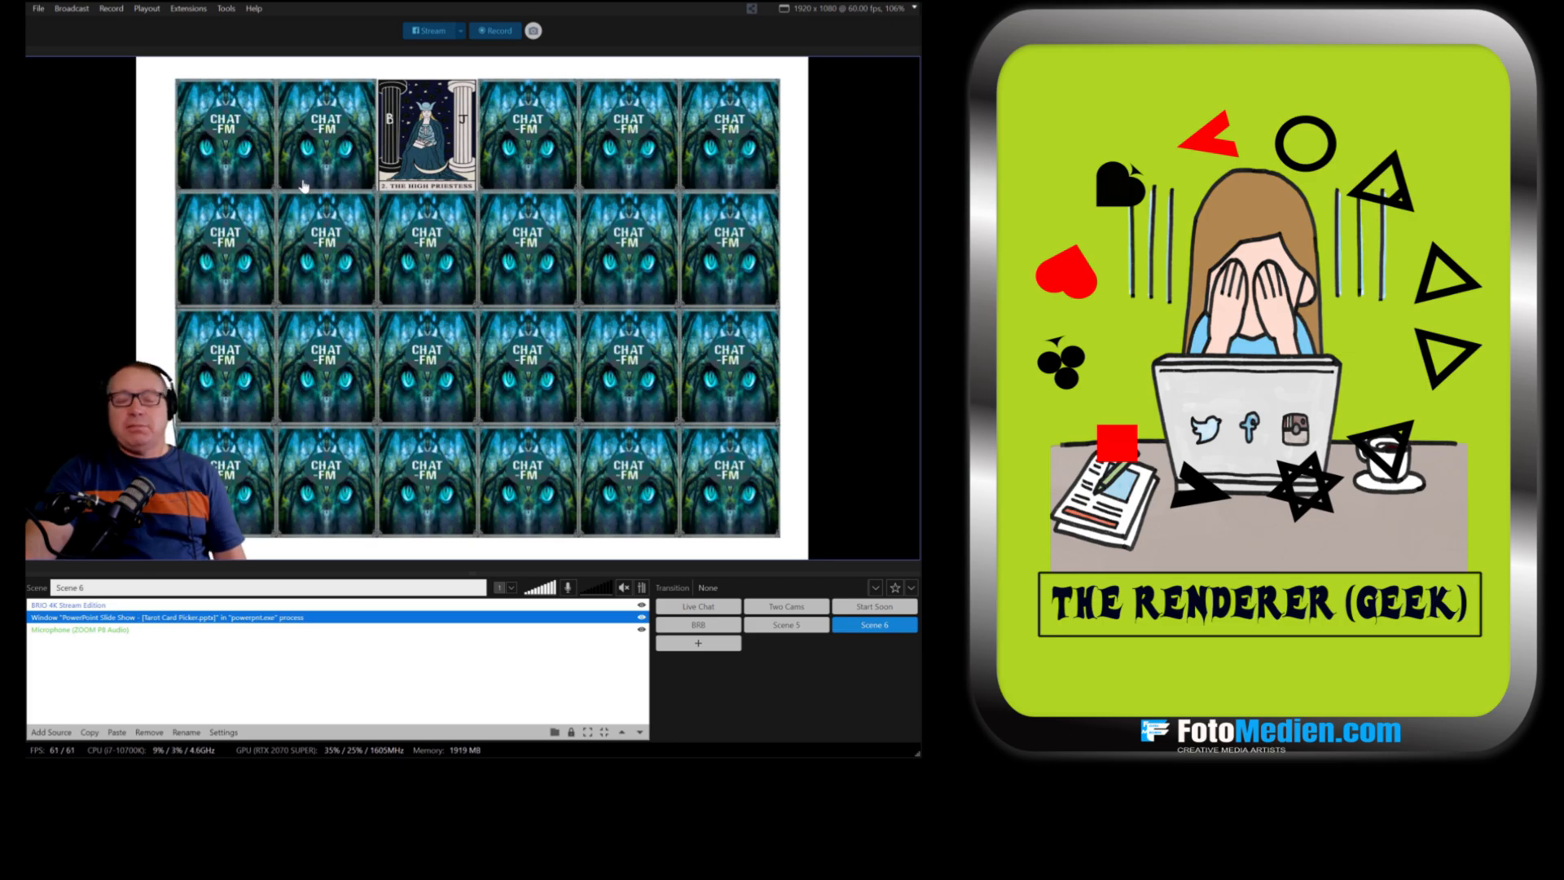
left_click(540, 255)
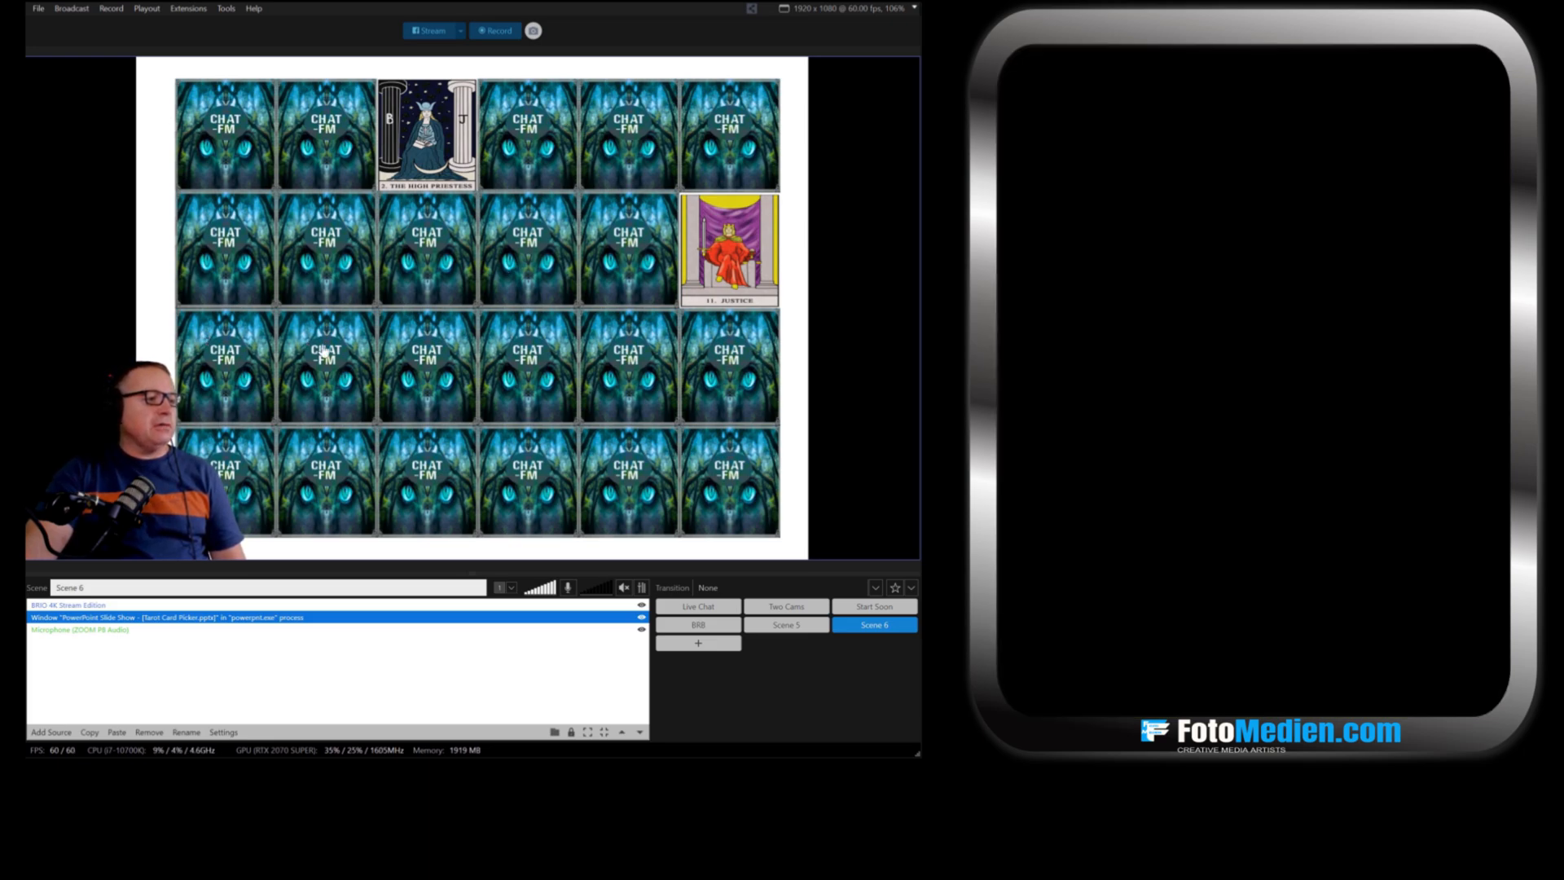
left_click(377, 350)
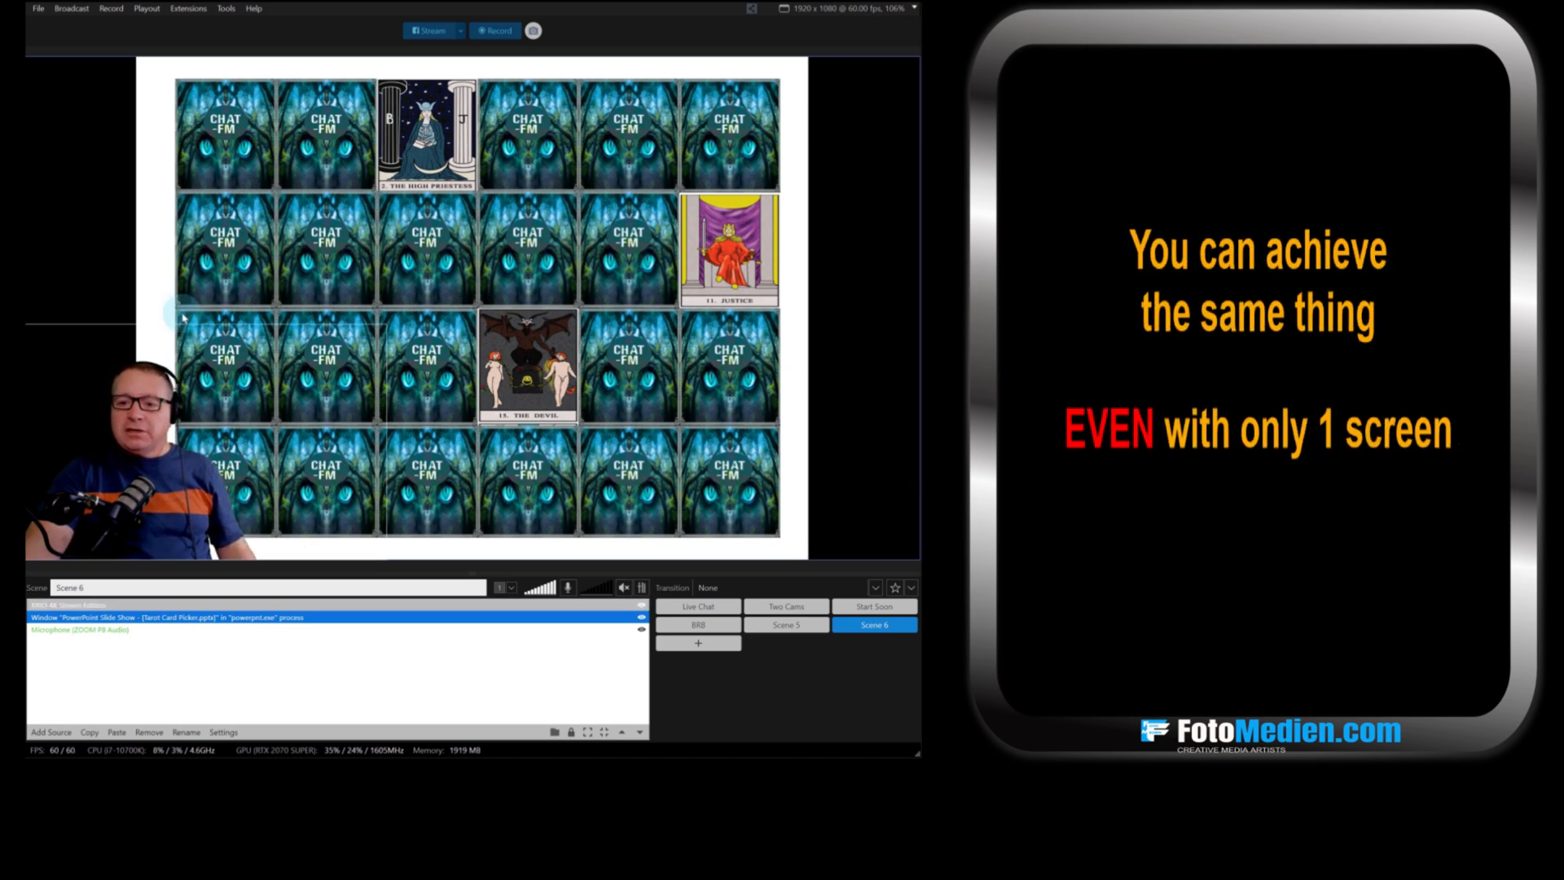
Step: Alternate between Scene 5 and Scene 6 to preview the change from the presenter view to the tarot cards
left_click(791, 632)
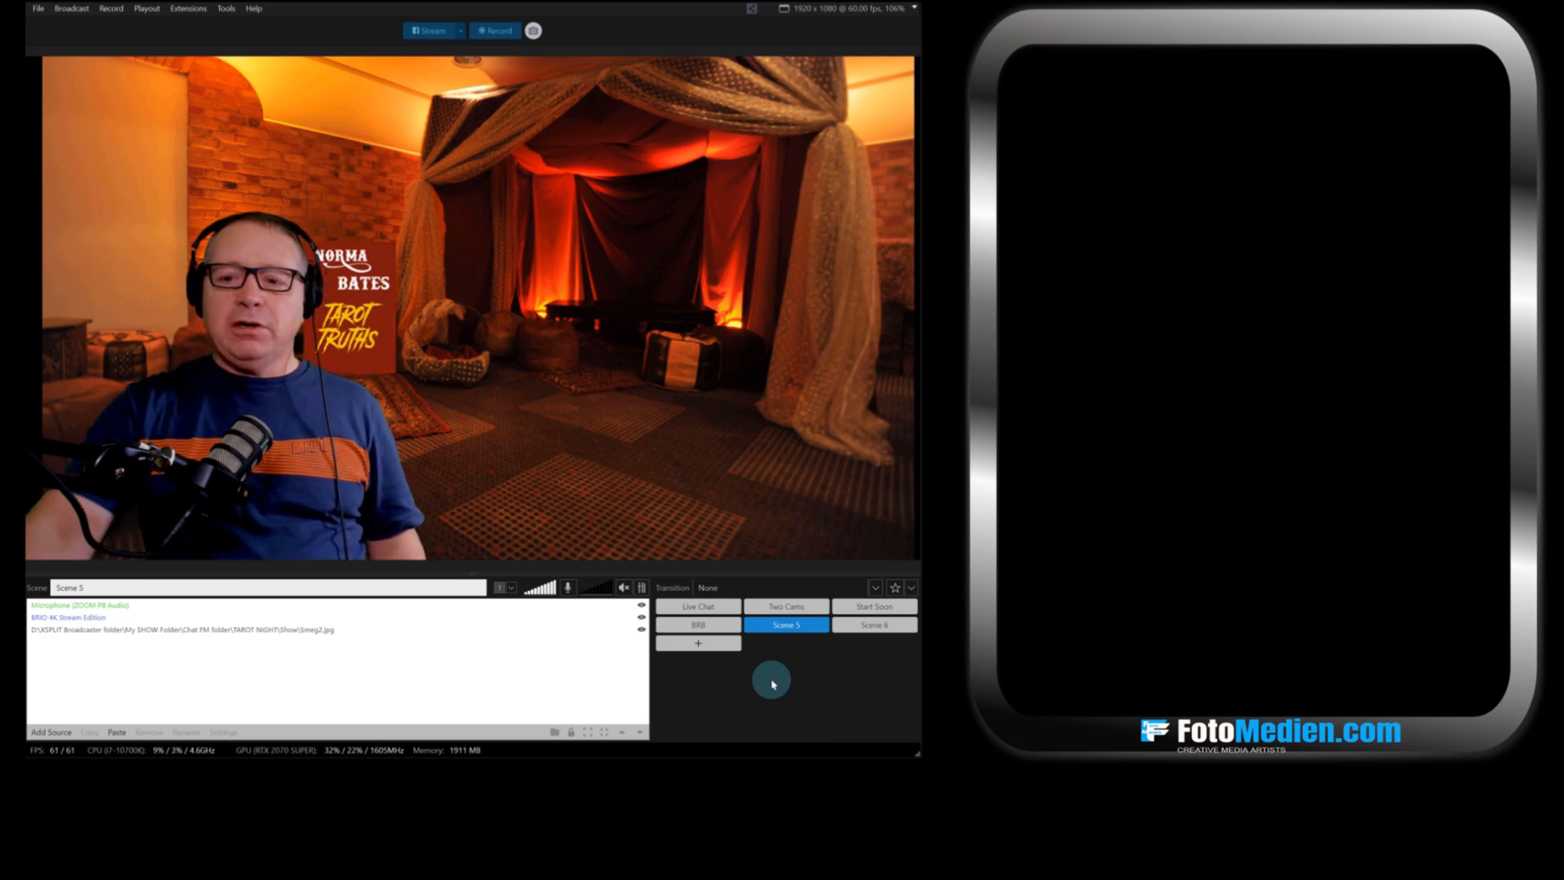
left_click(891, 631)
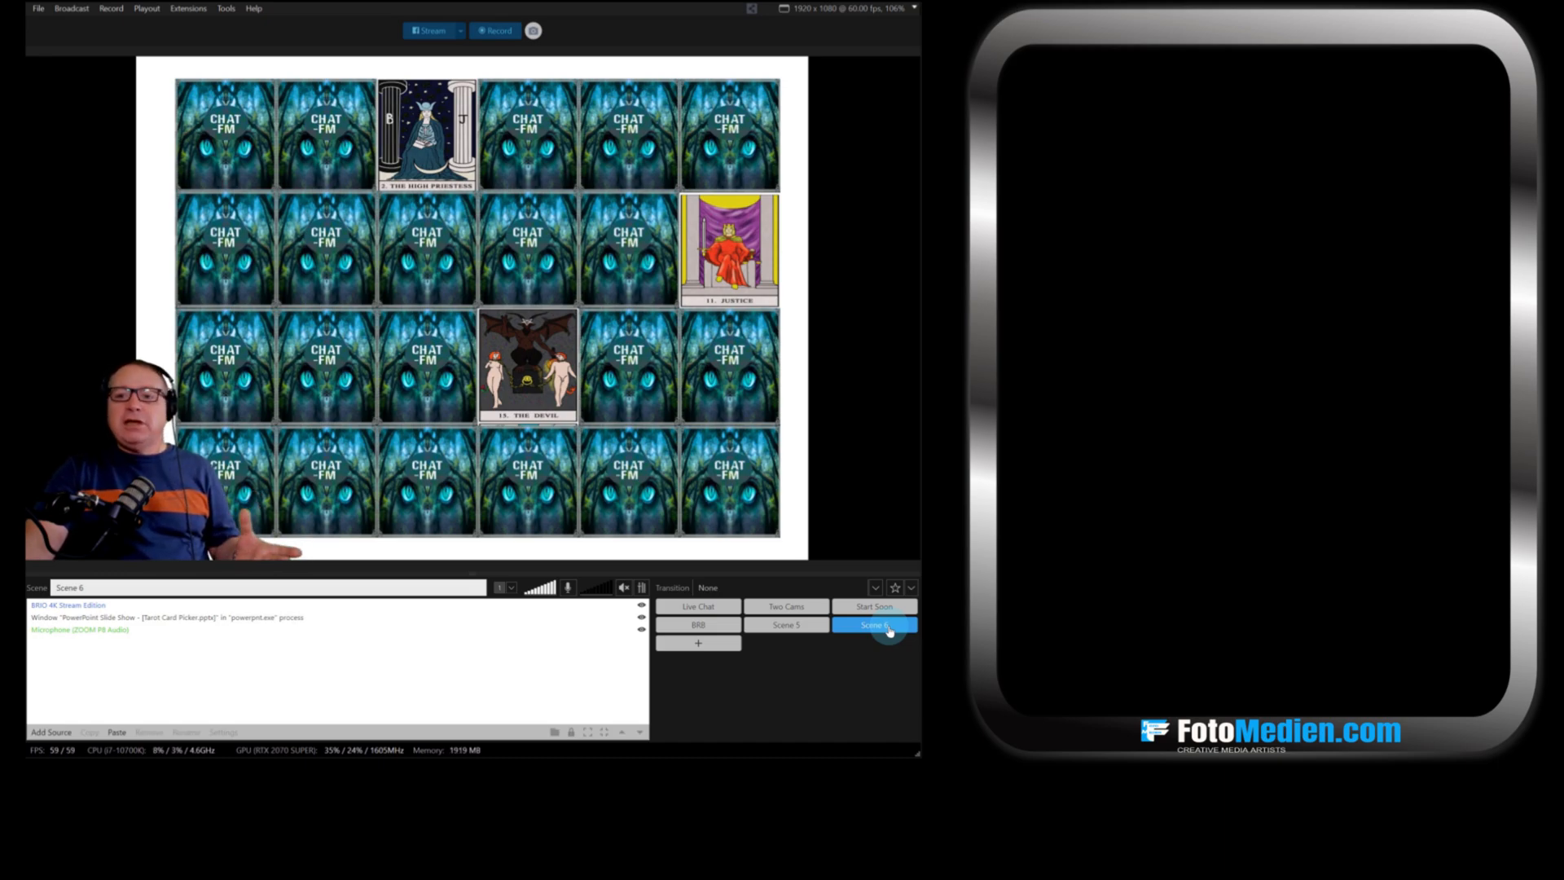
left_click(803, 630)
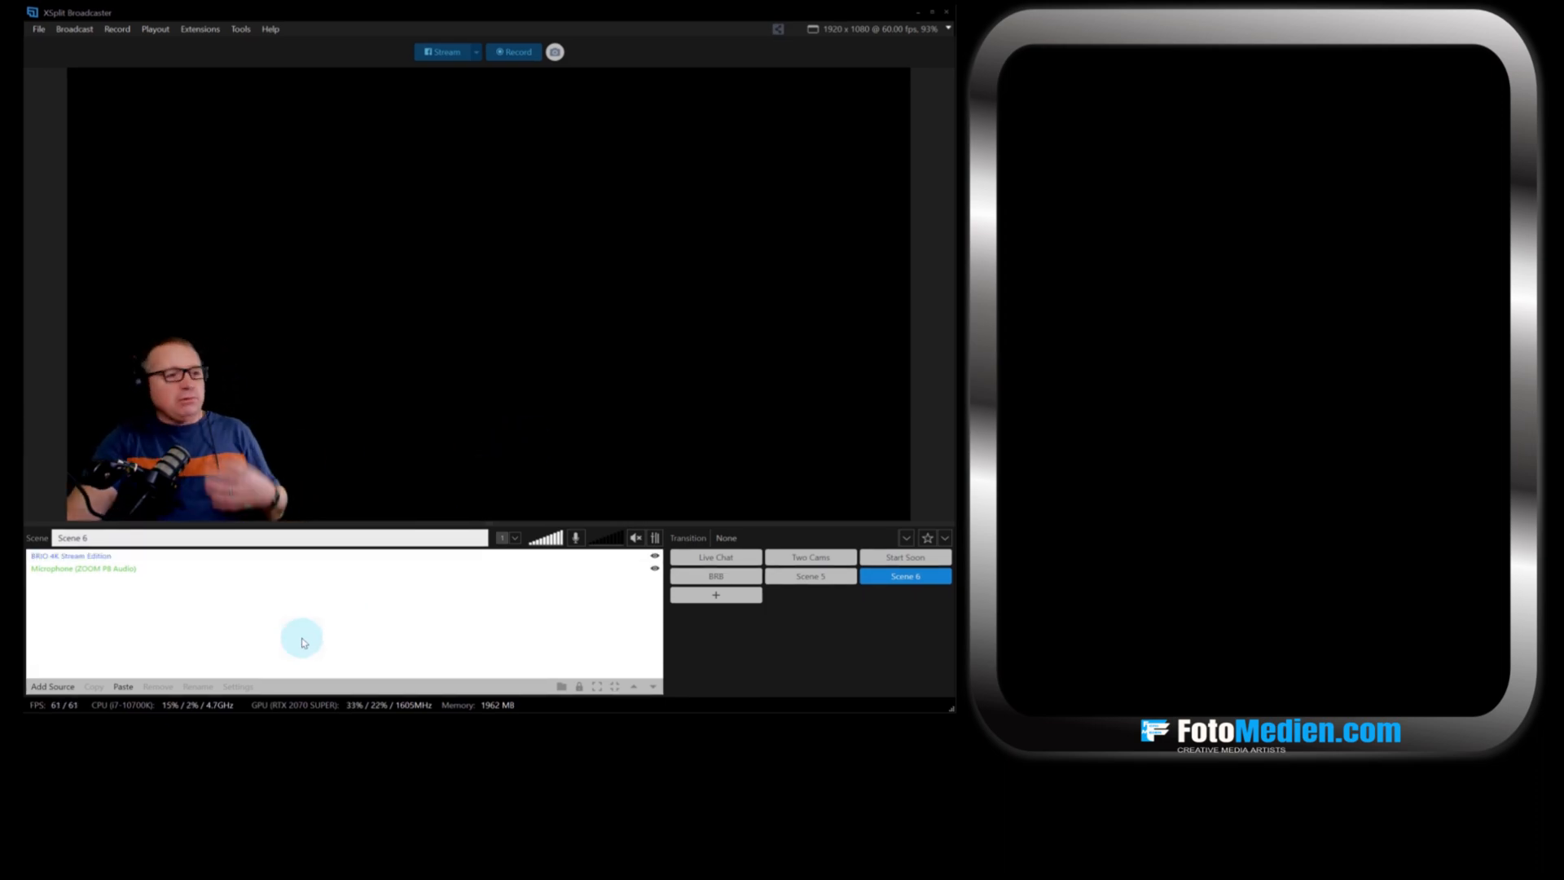
Step: Add a game capture source for Train Simulator (DX9) to Scene 6
left_click(47, 689)
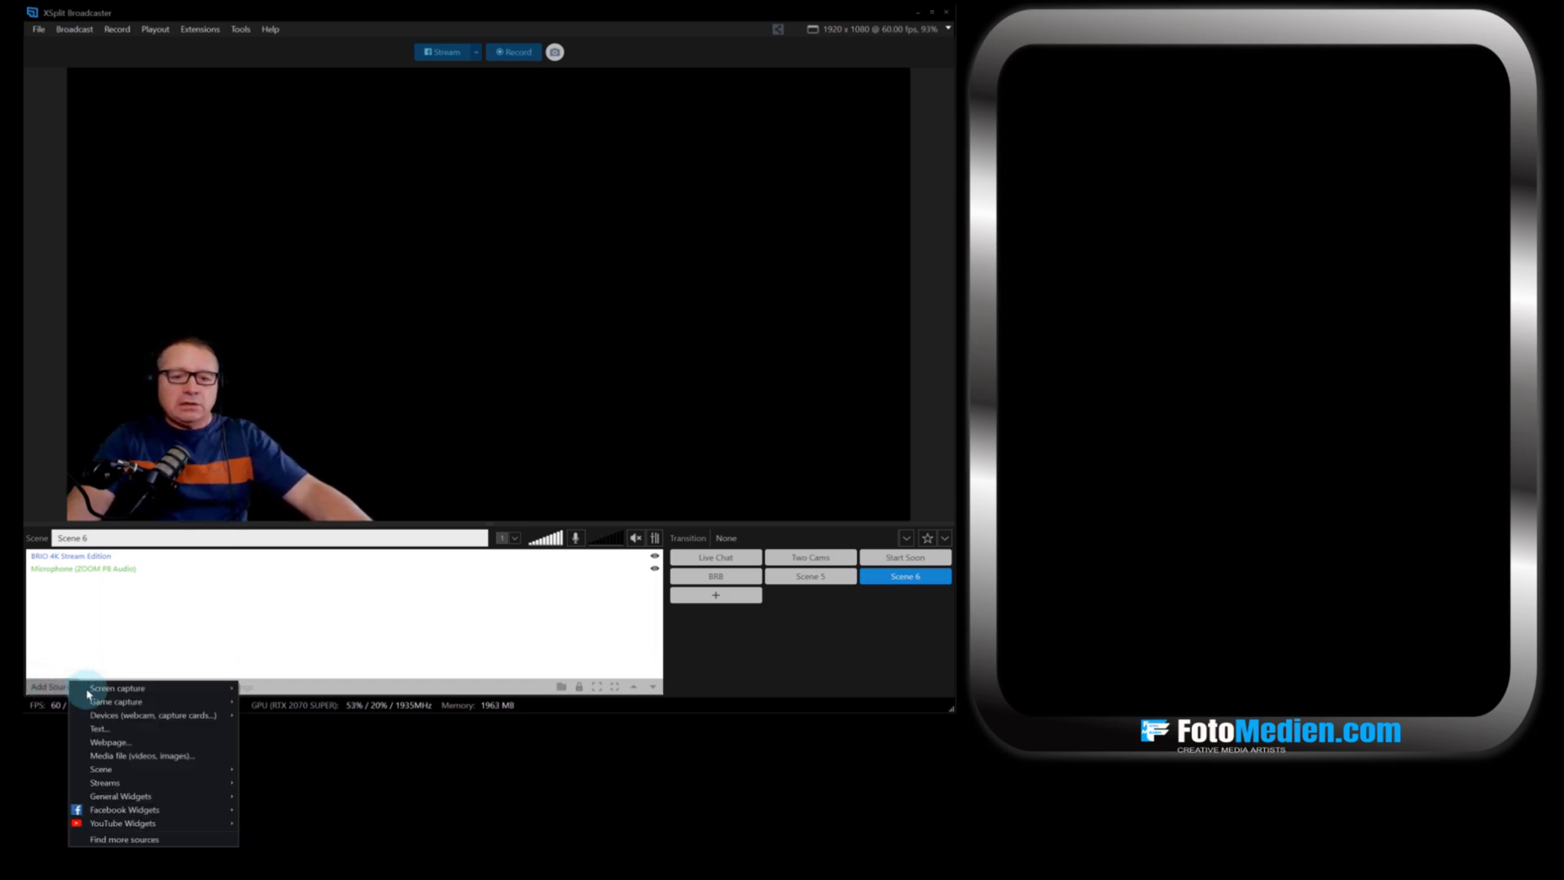
mouse_move(116, 703)
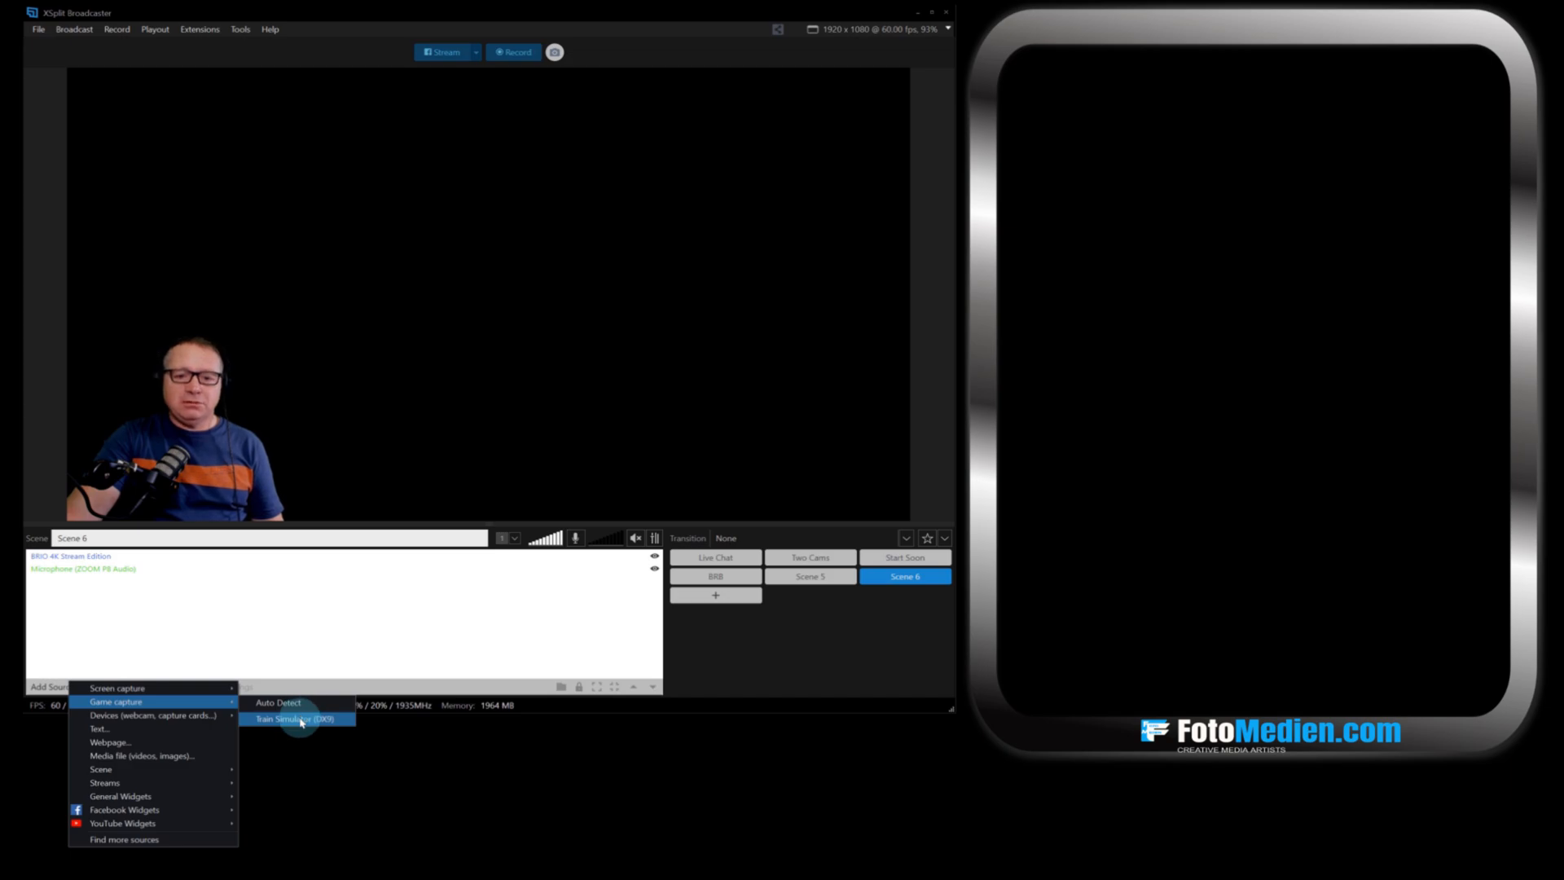
left_click(300, 719)
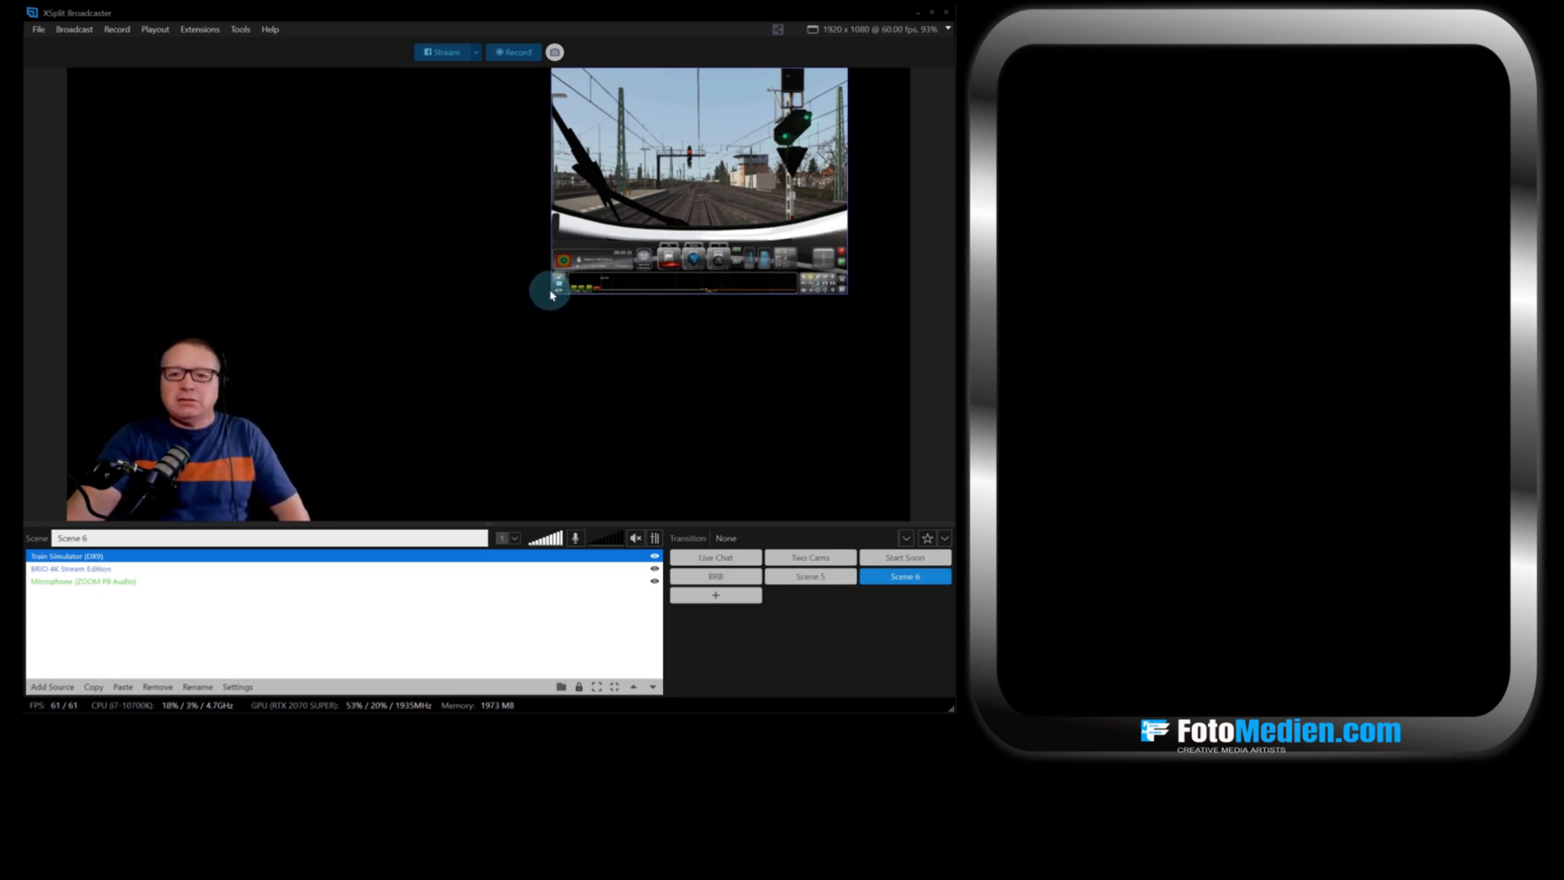
Step: Enlarge the Train Simulator source to full canvas height, align it with the canvas's left edge and place it behind the webcam source
left_click_drag(553, 291, 247, 457)
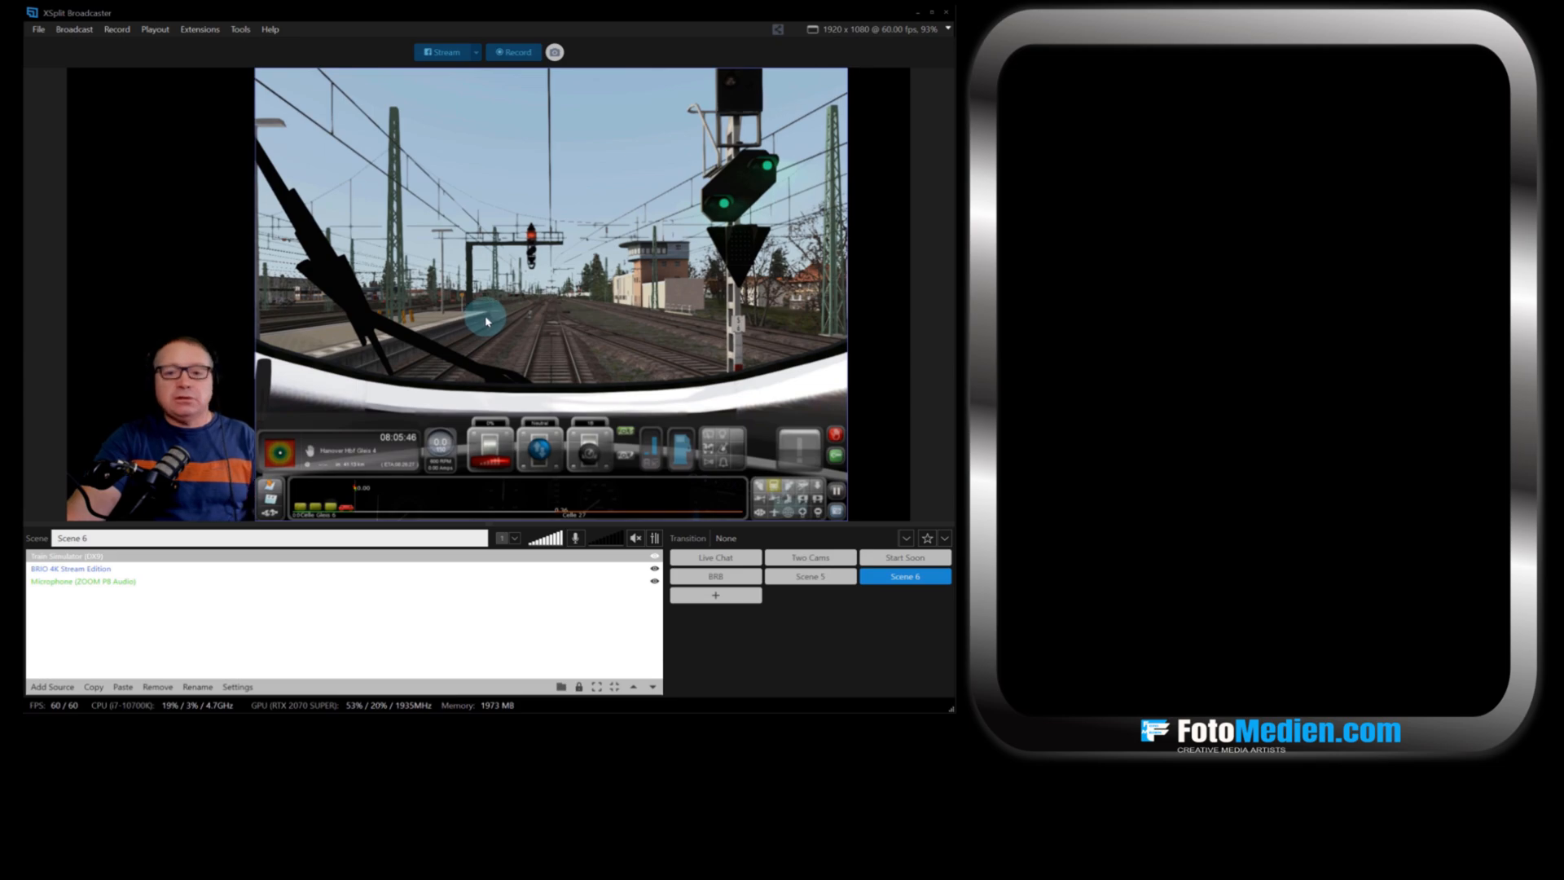
left_click_drag(503, 326, 318, 326)
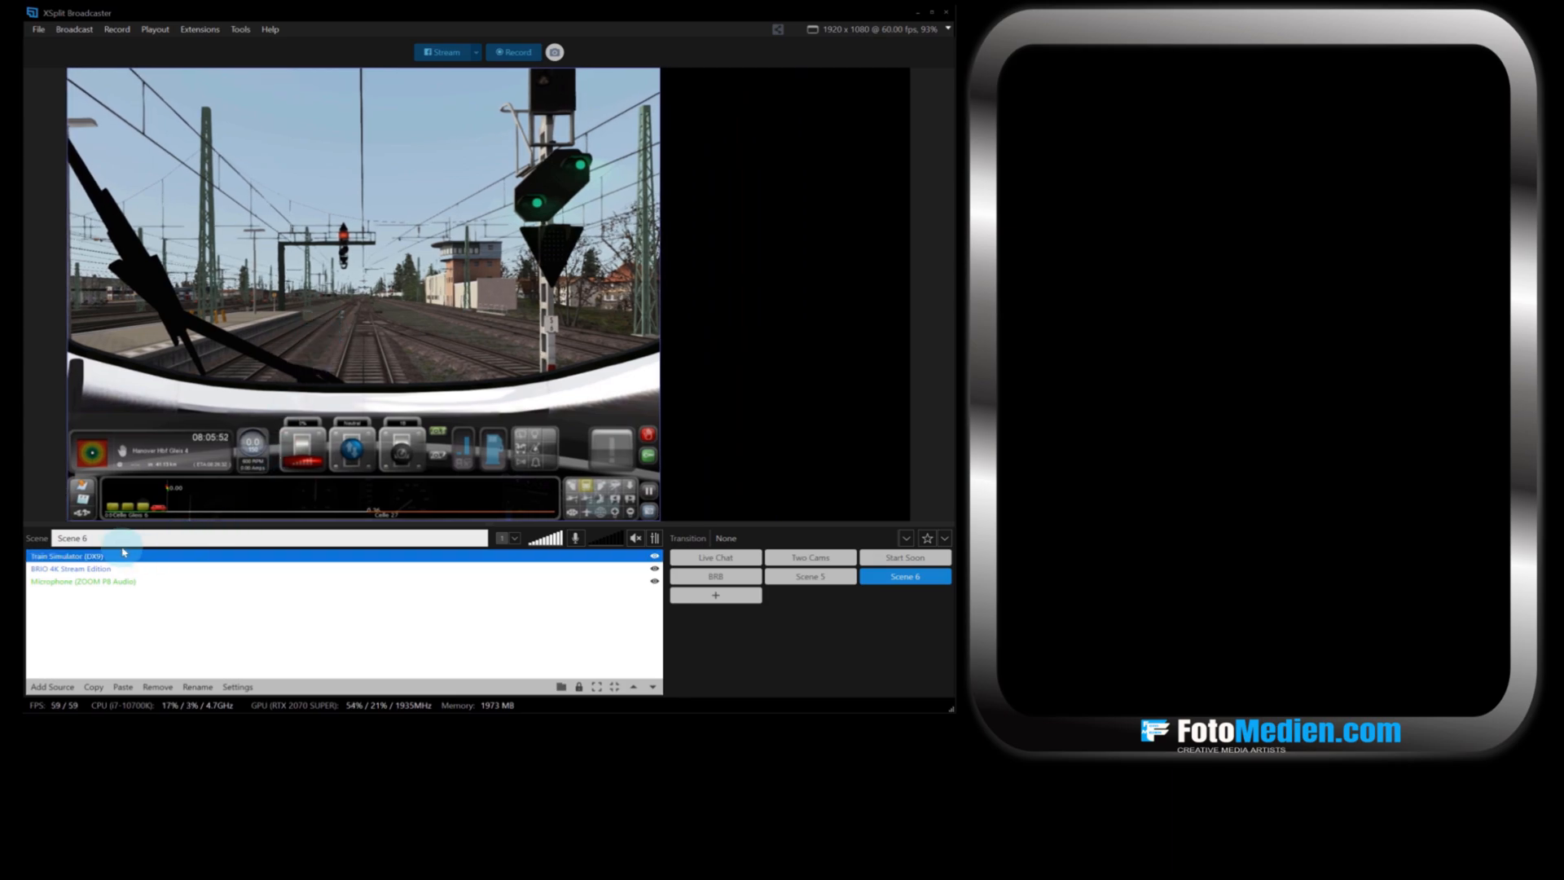
left_click(79, 577)
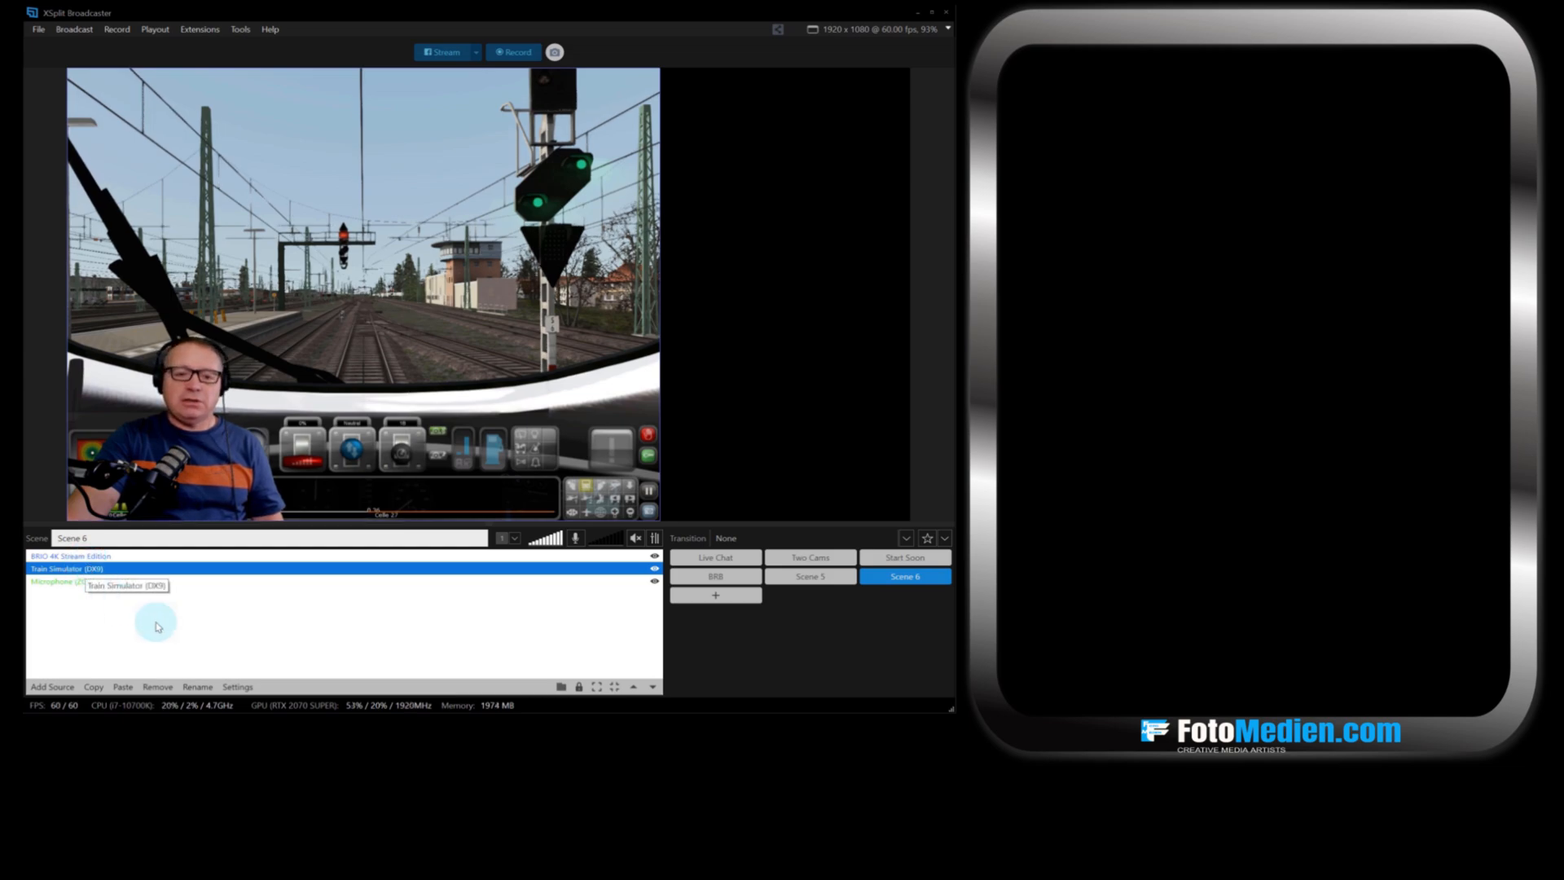
Step: Open the Train Simulator source's settings and turn off Keep source in memory
left_click(236, 686)
left_click(262, 645)
left_click_drag(286, 648, 296, 507)
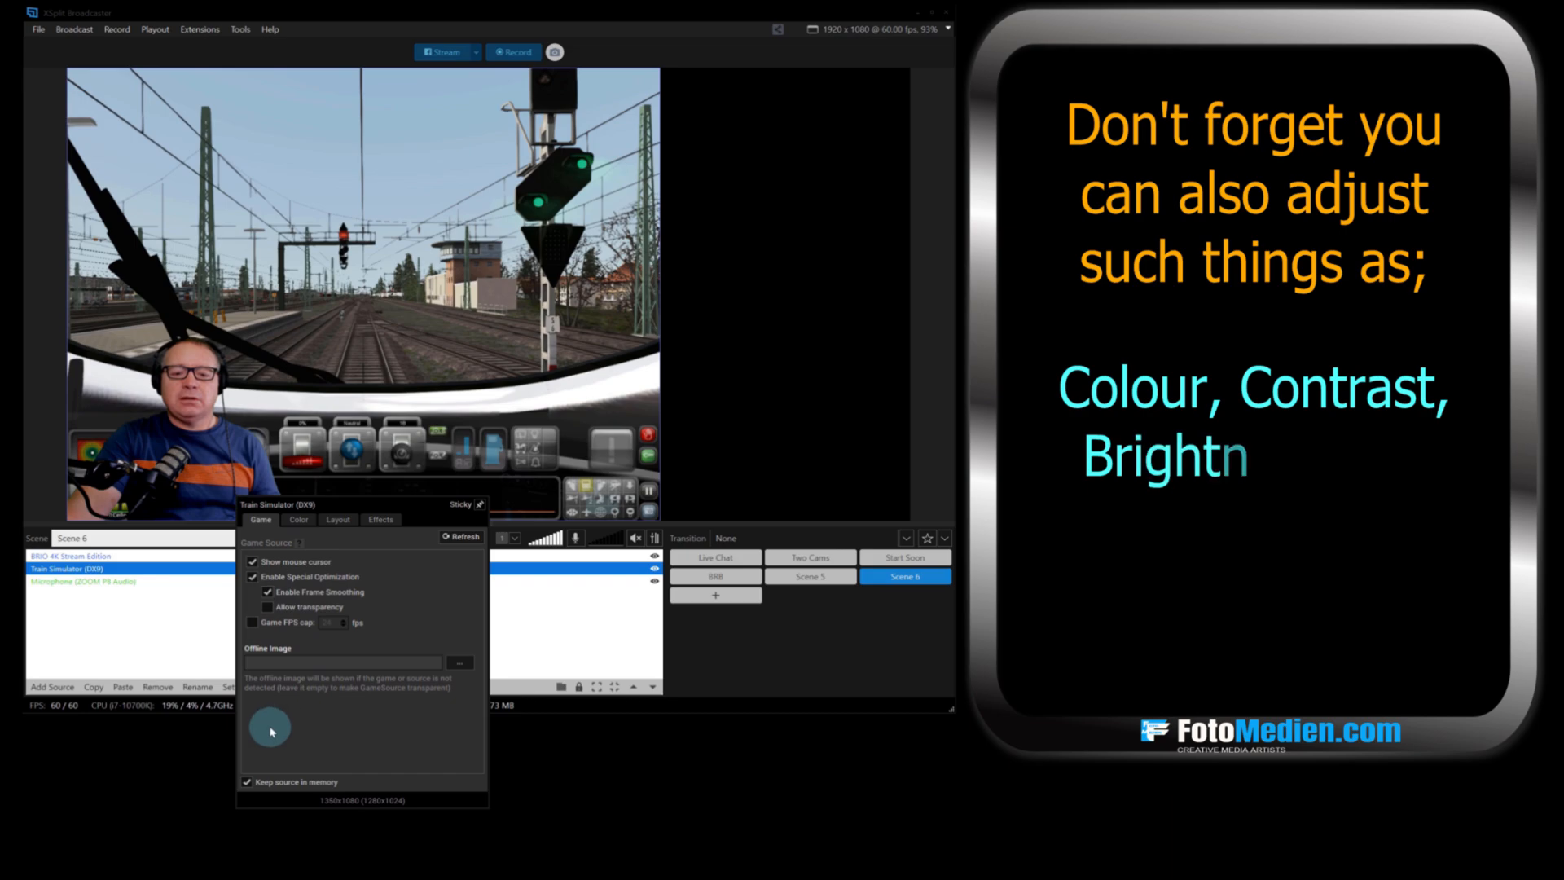
left_click(245, 783)
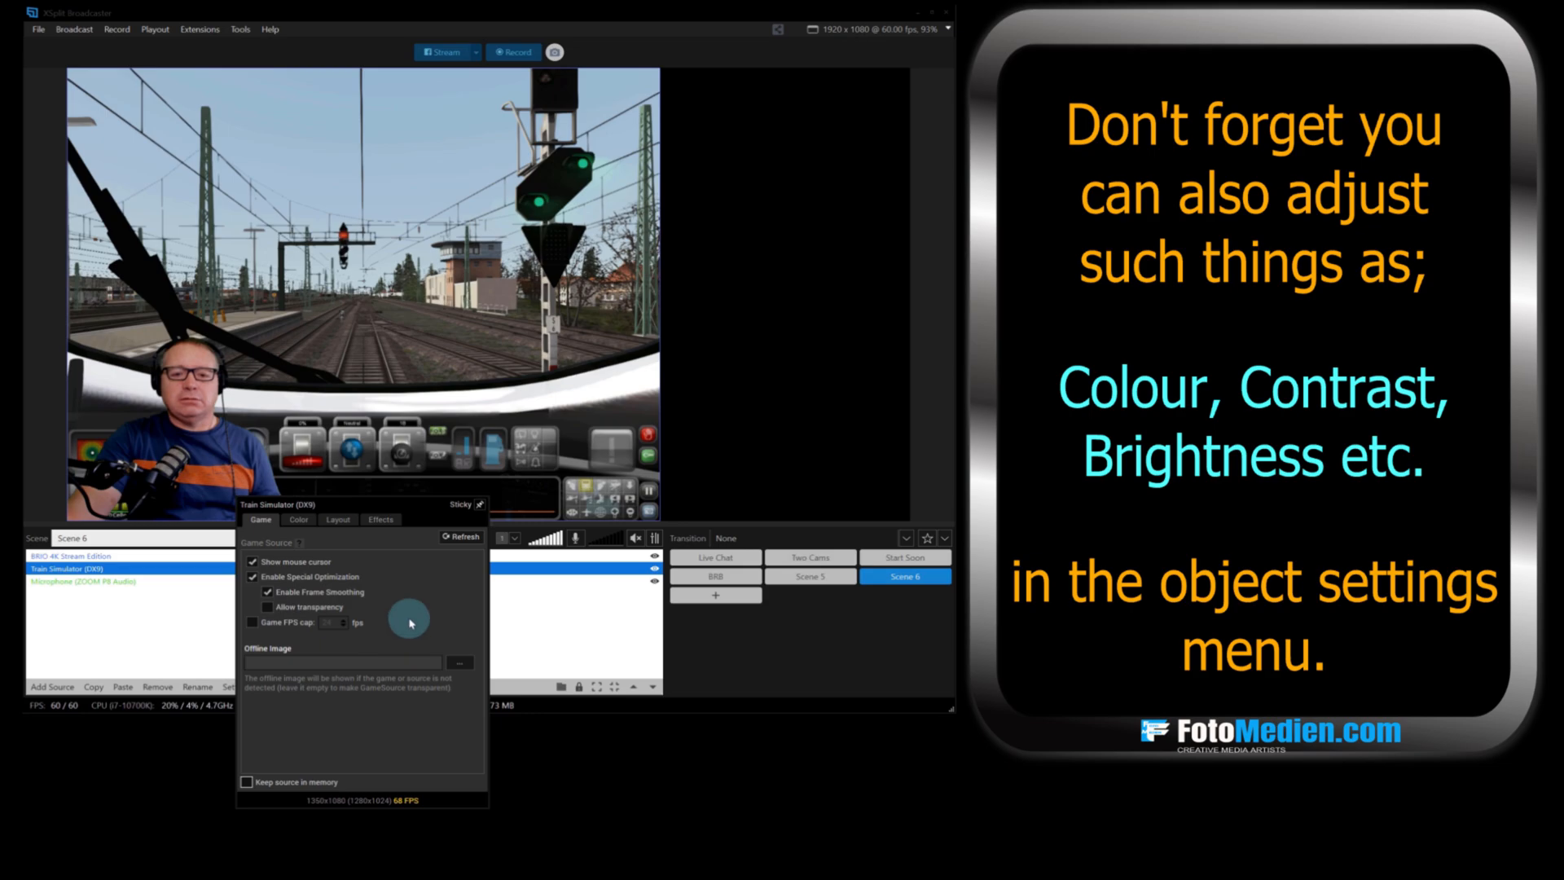
Step: Turn off Keep Aspect Ratio in the Train Simulator source's layout settings and close them
left_click(331, 520)
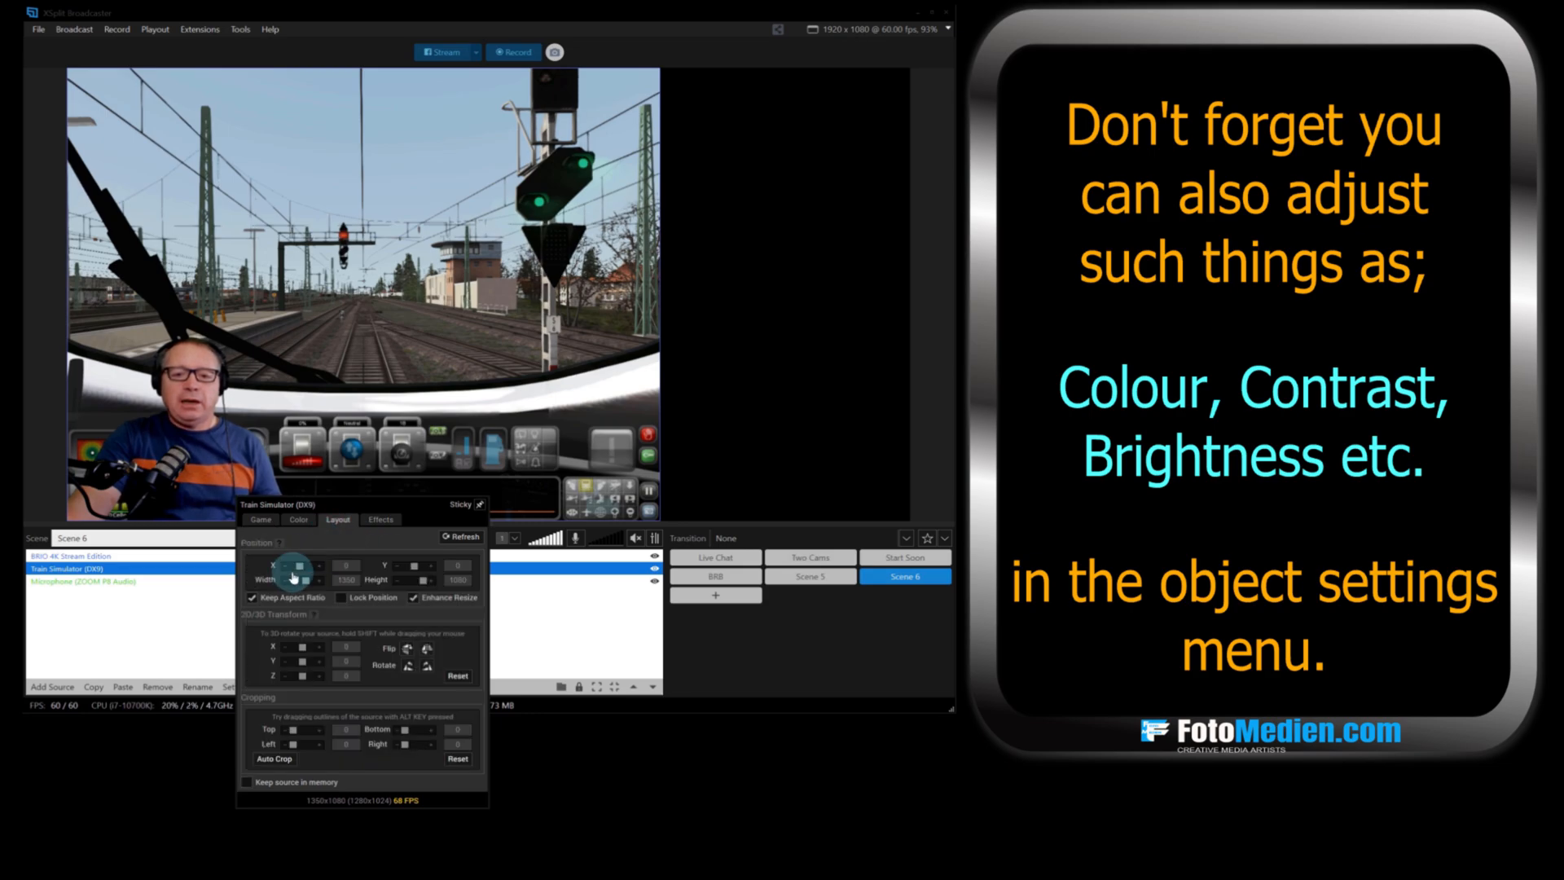
left_click(253, 599)
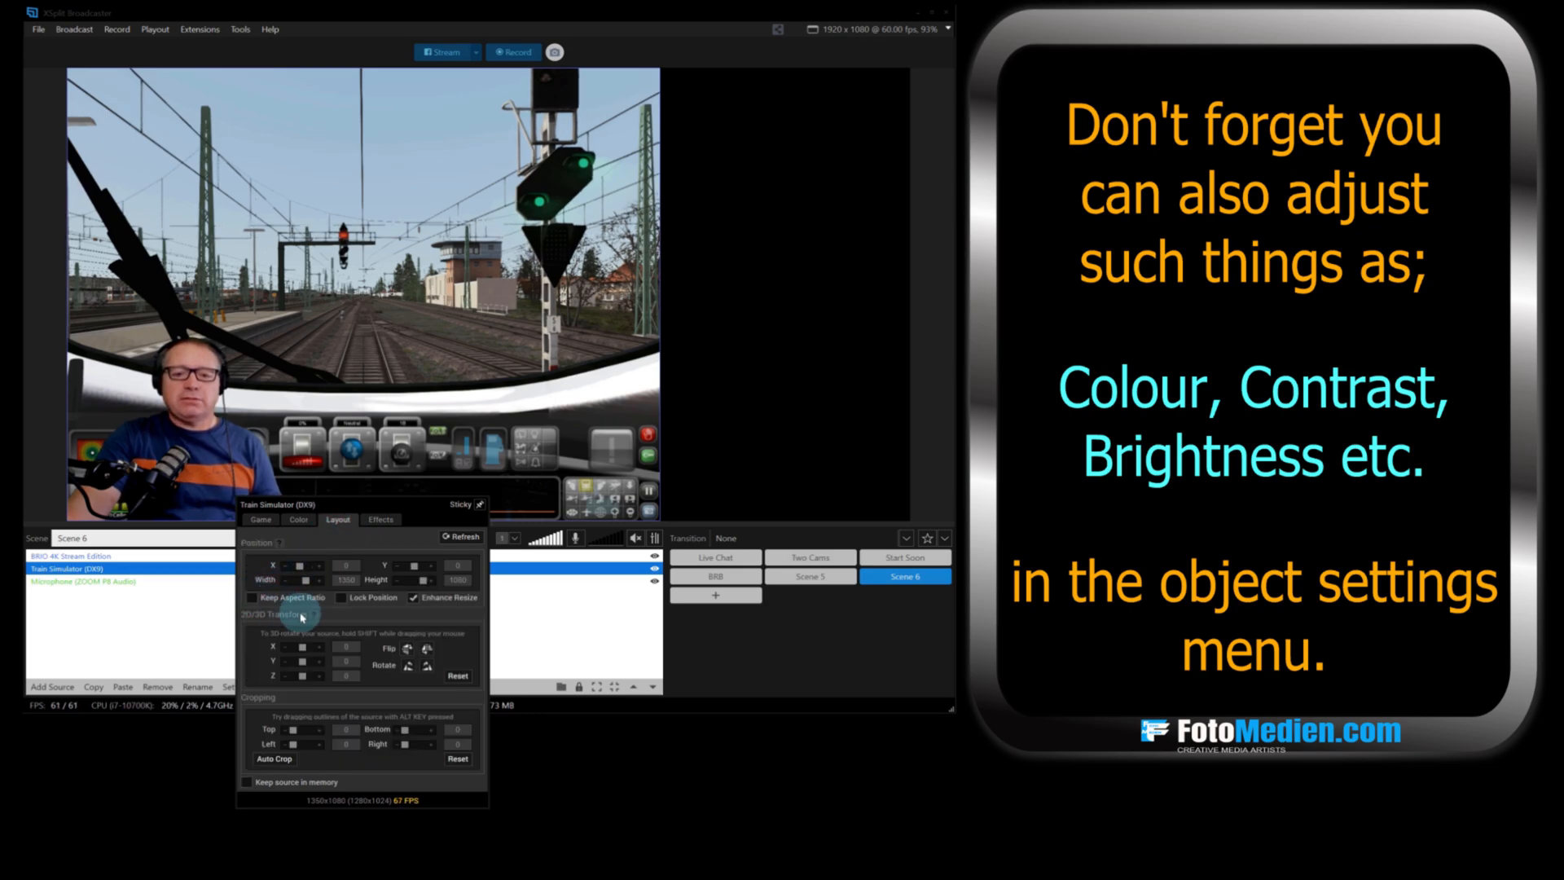
left_click(186, 621)
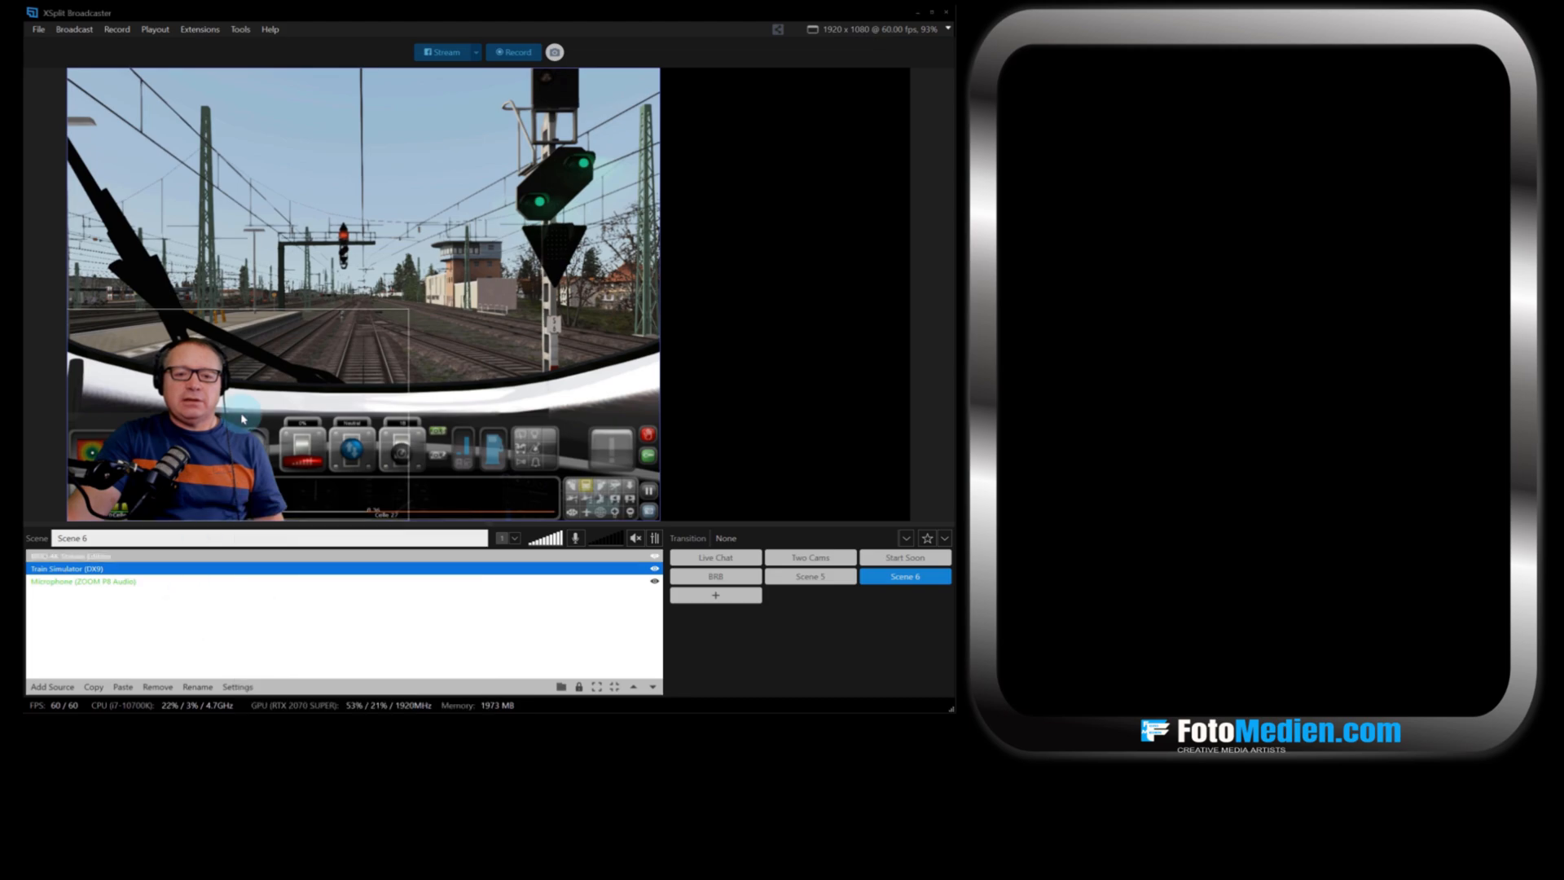
left_click(362, 220)
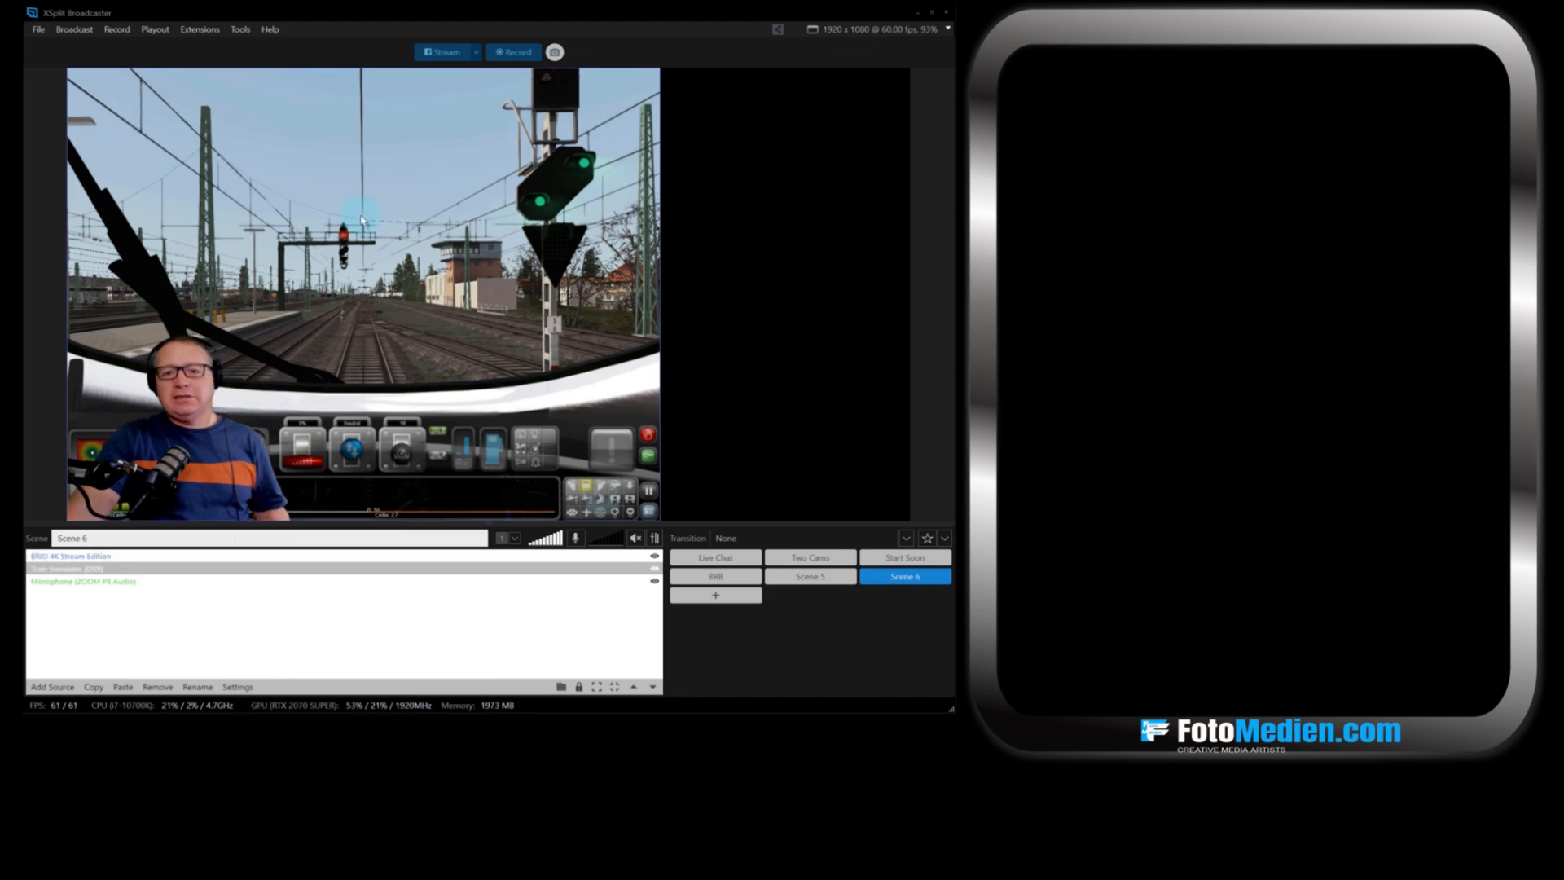
Step: Stretch the Train Simulator source horizontally until it fills the full width of the canvas
left_click(670, 342)
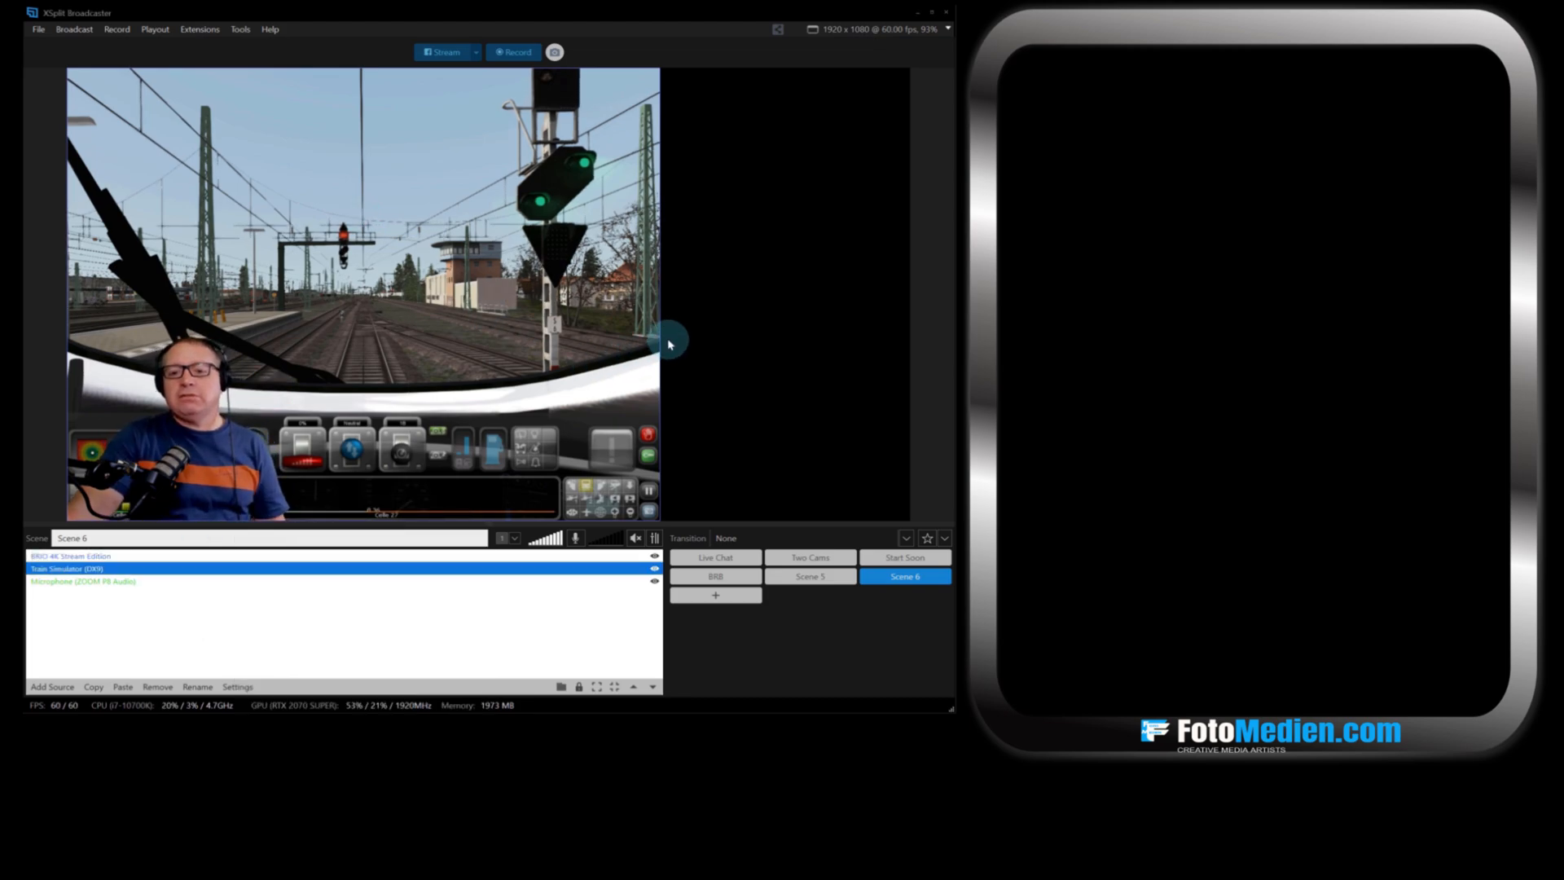
left_click_drag(656, 333, 887, 327)
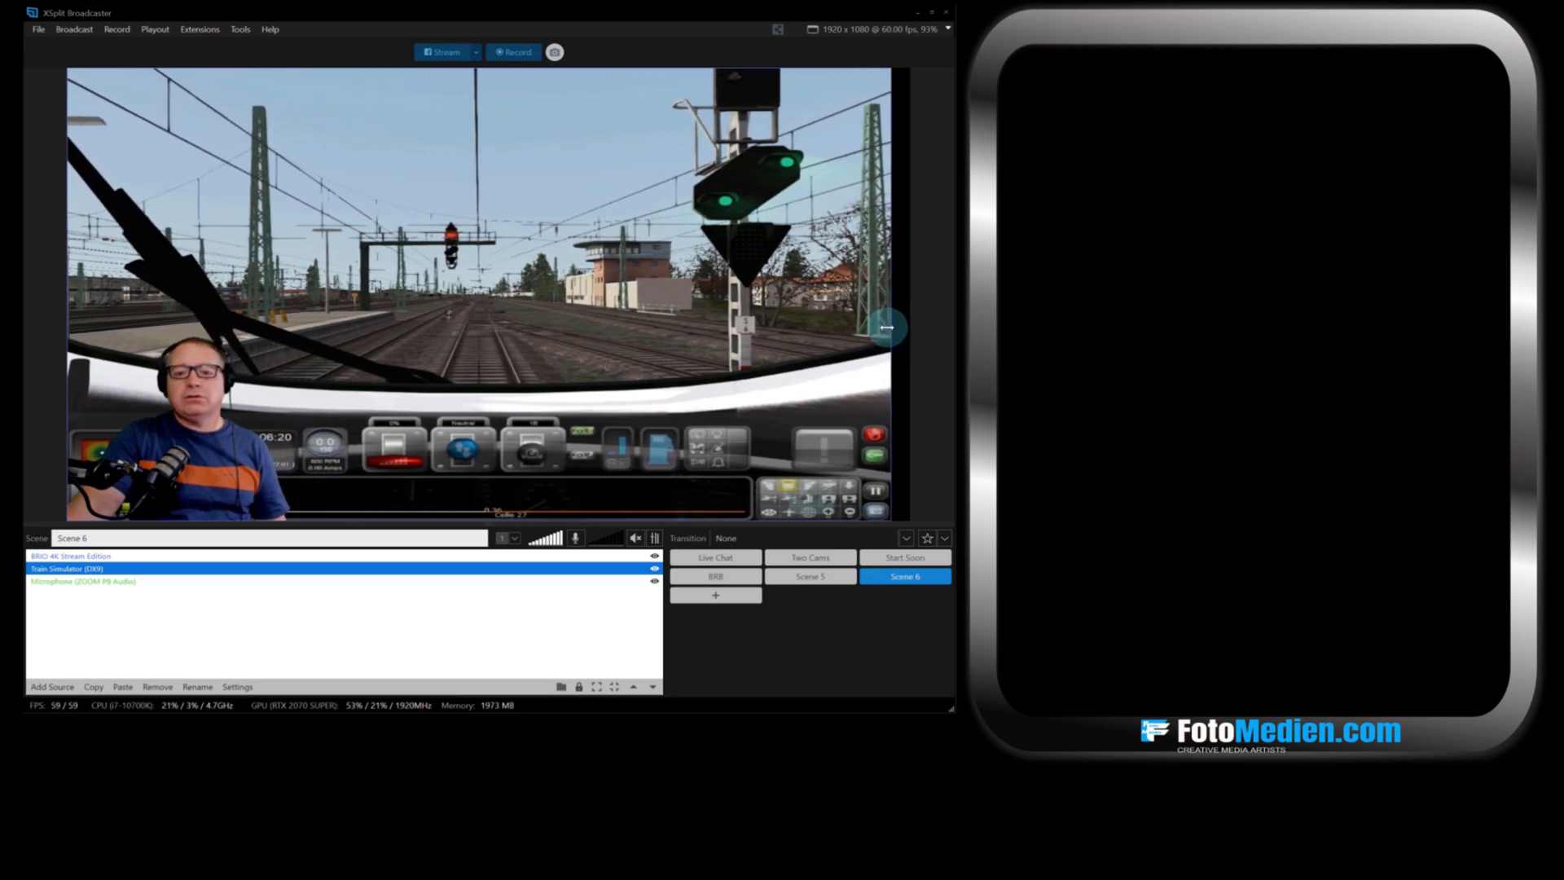
left_click(698, 354)
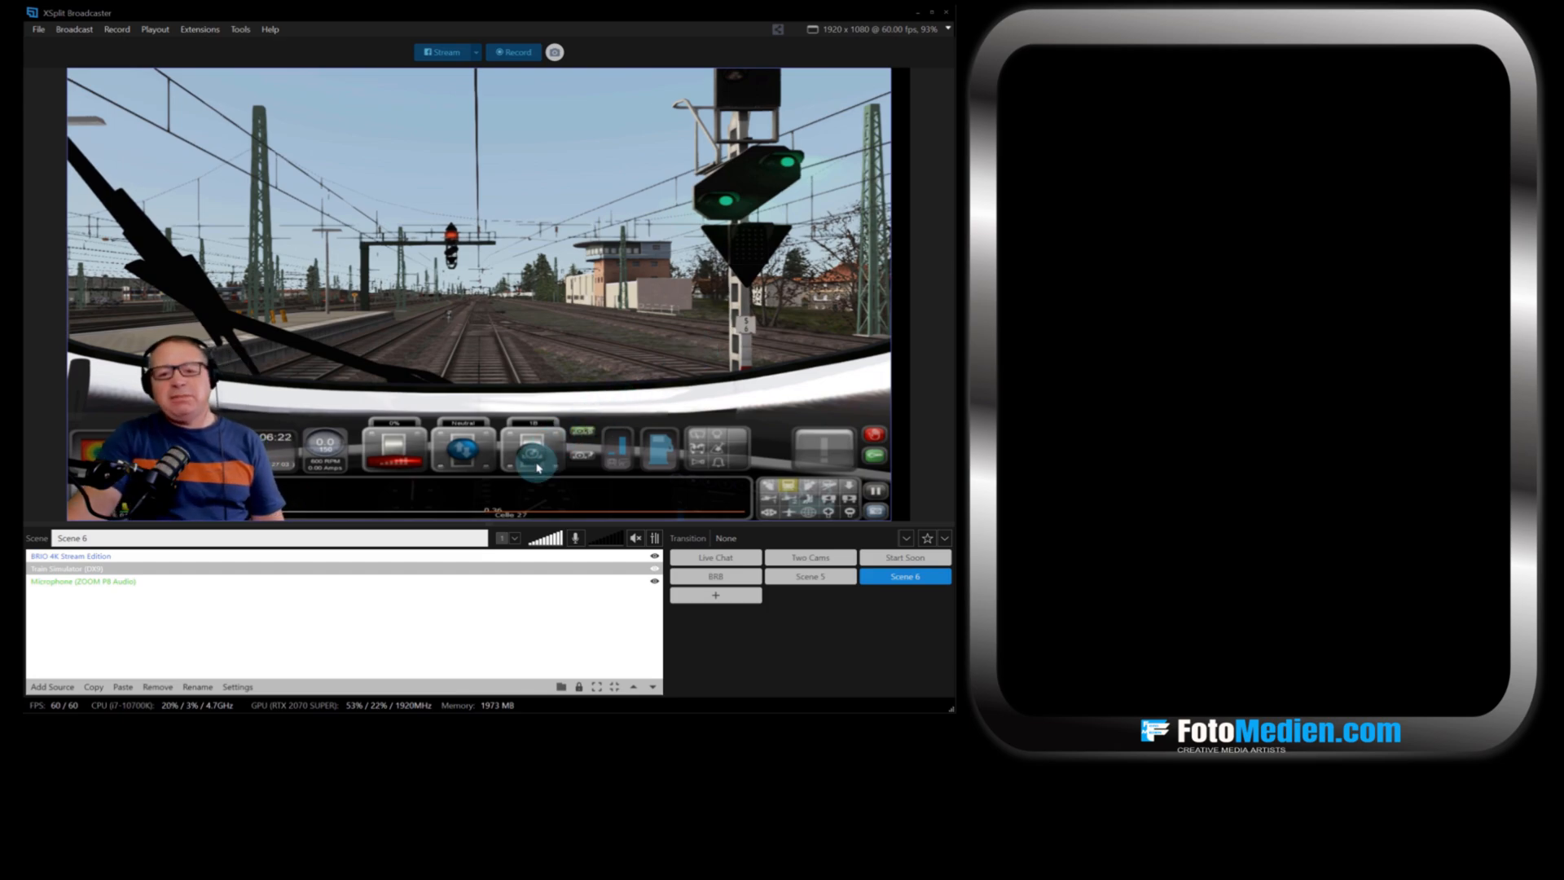
left_click(476, 503)
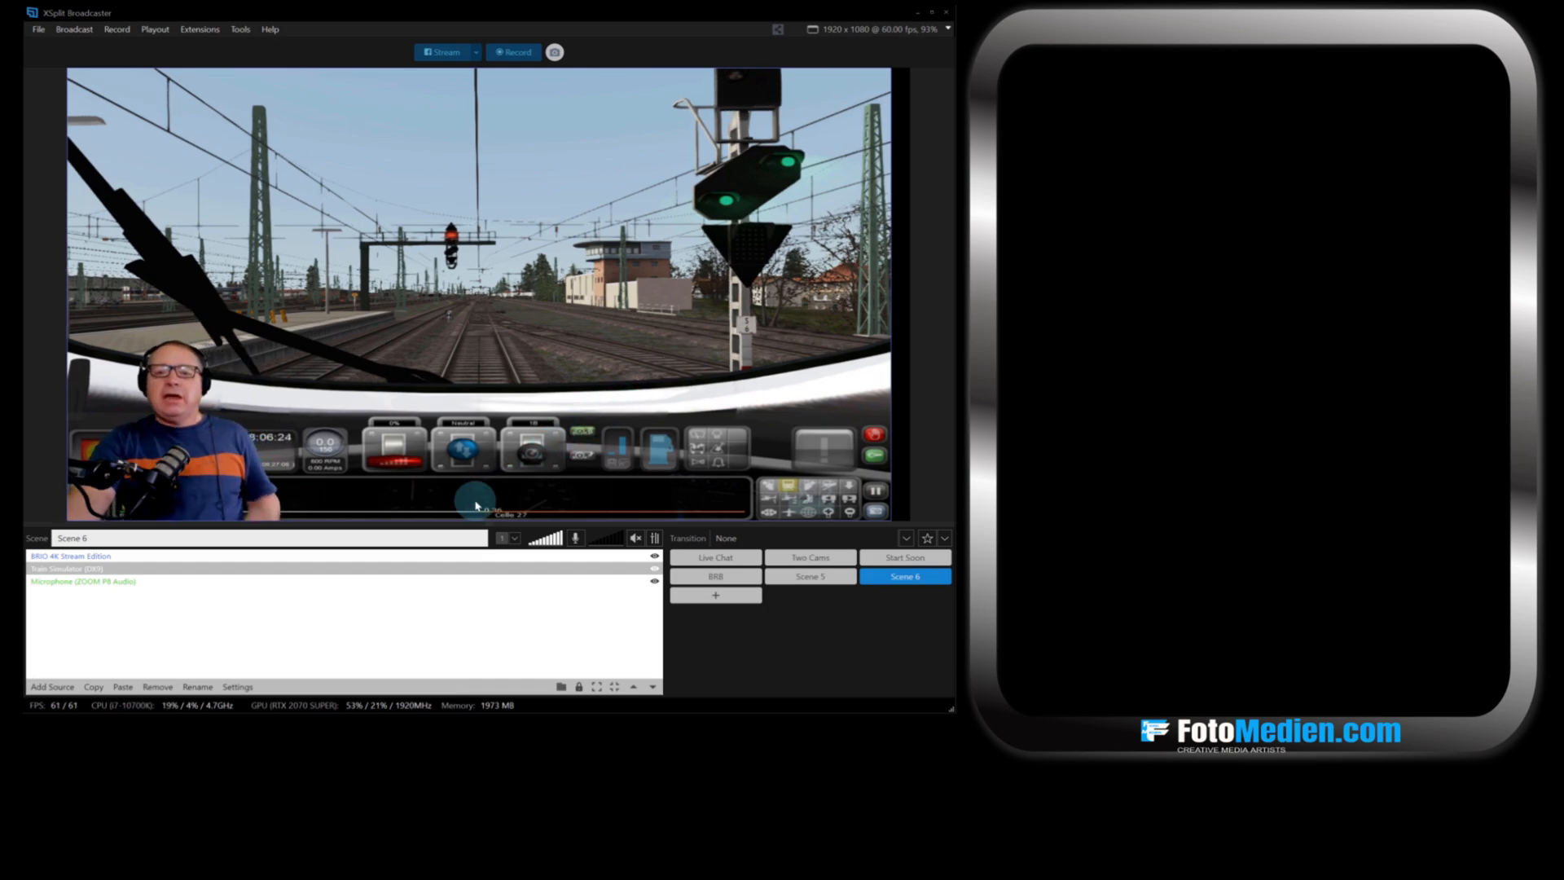
left_click(899, 357)
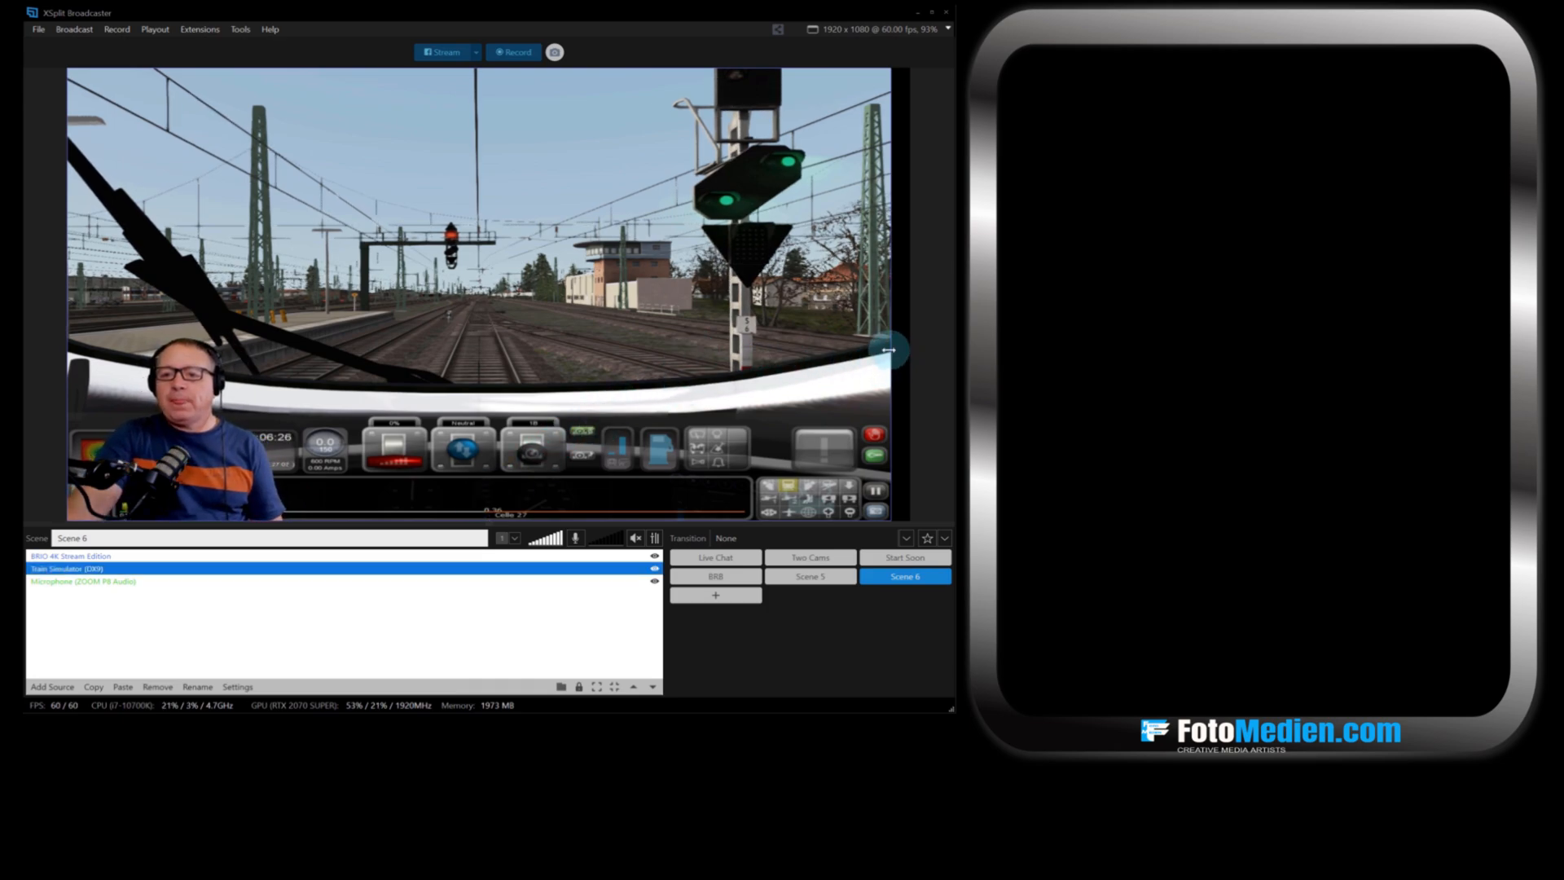
left_click_drag(890, 349, 912, 349)
left_click(415, 171)
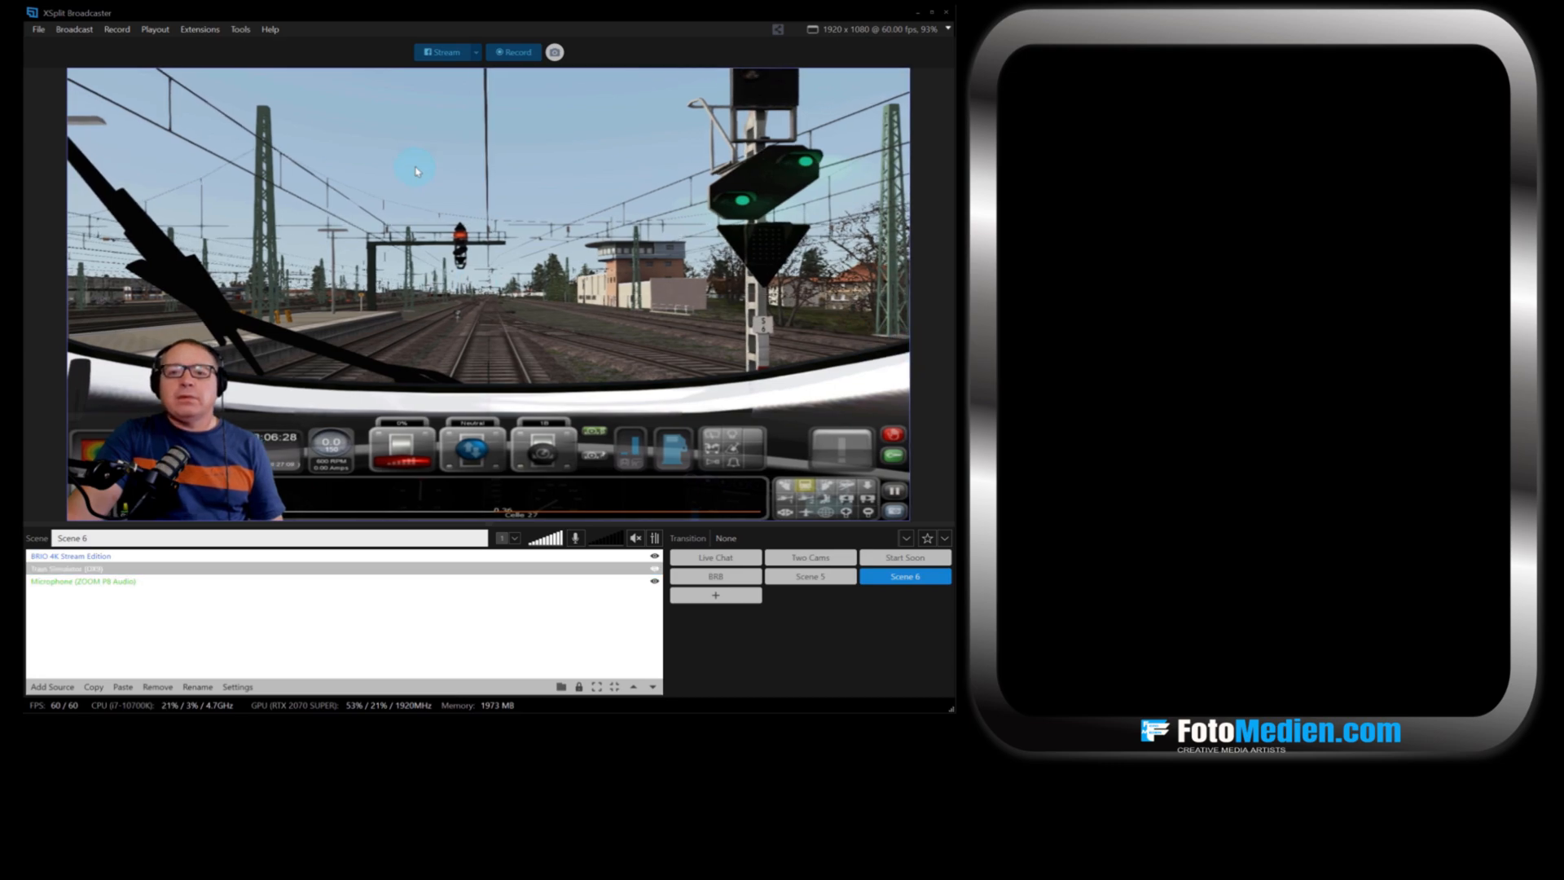
Step: Crop about 160 pixels off the top of the Train Simulator source and stretch it back up to the canvas's upper edge
left_click(281, 568)
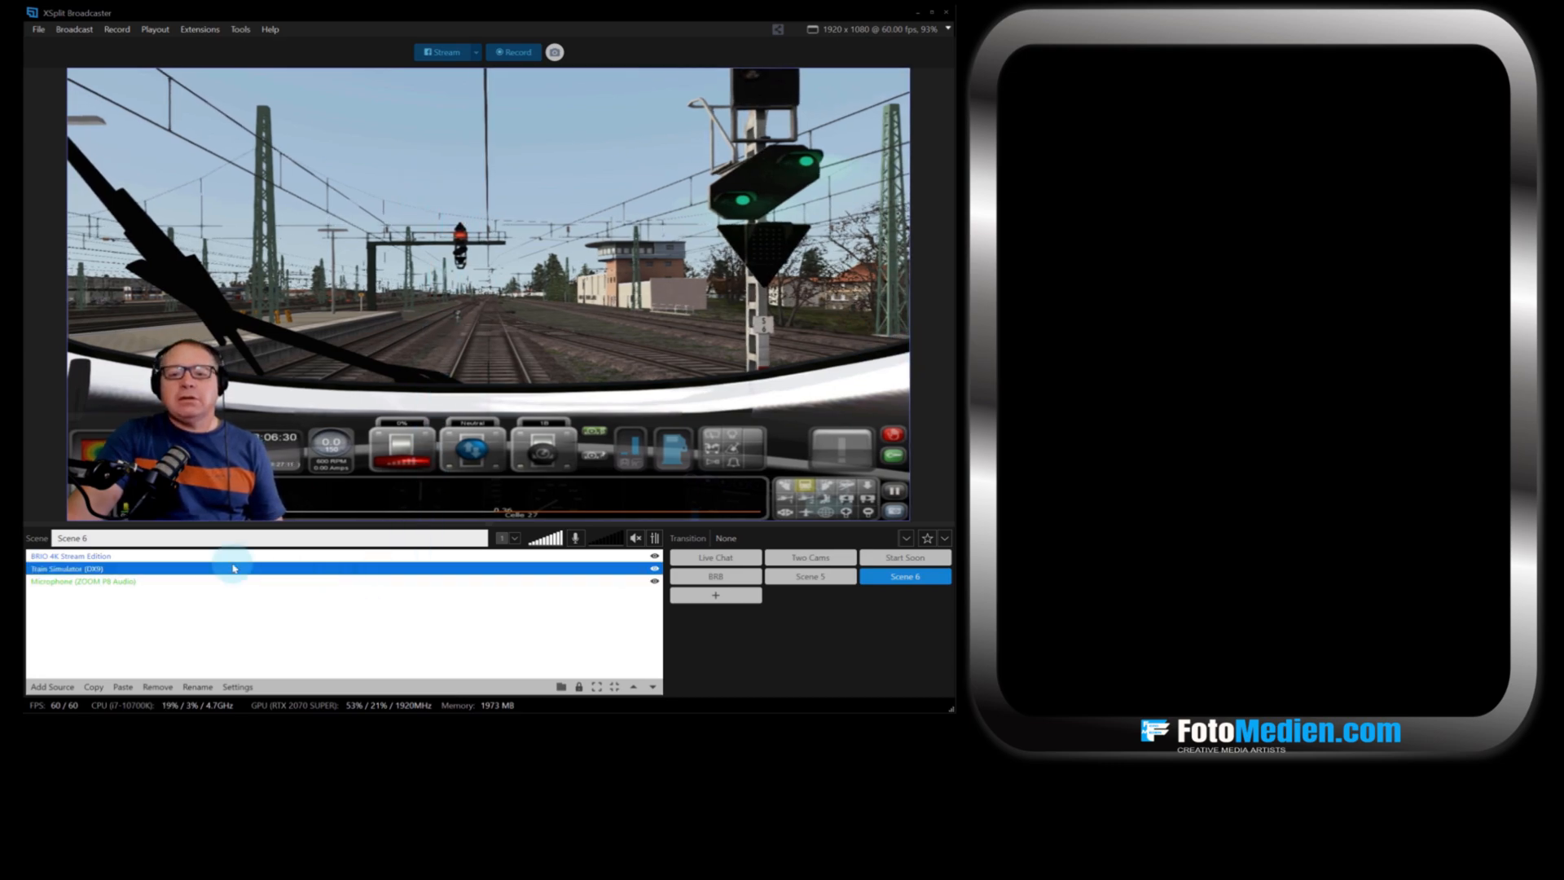
right_click(109, 570)
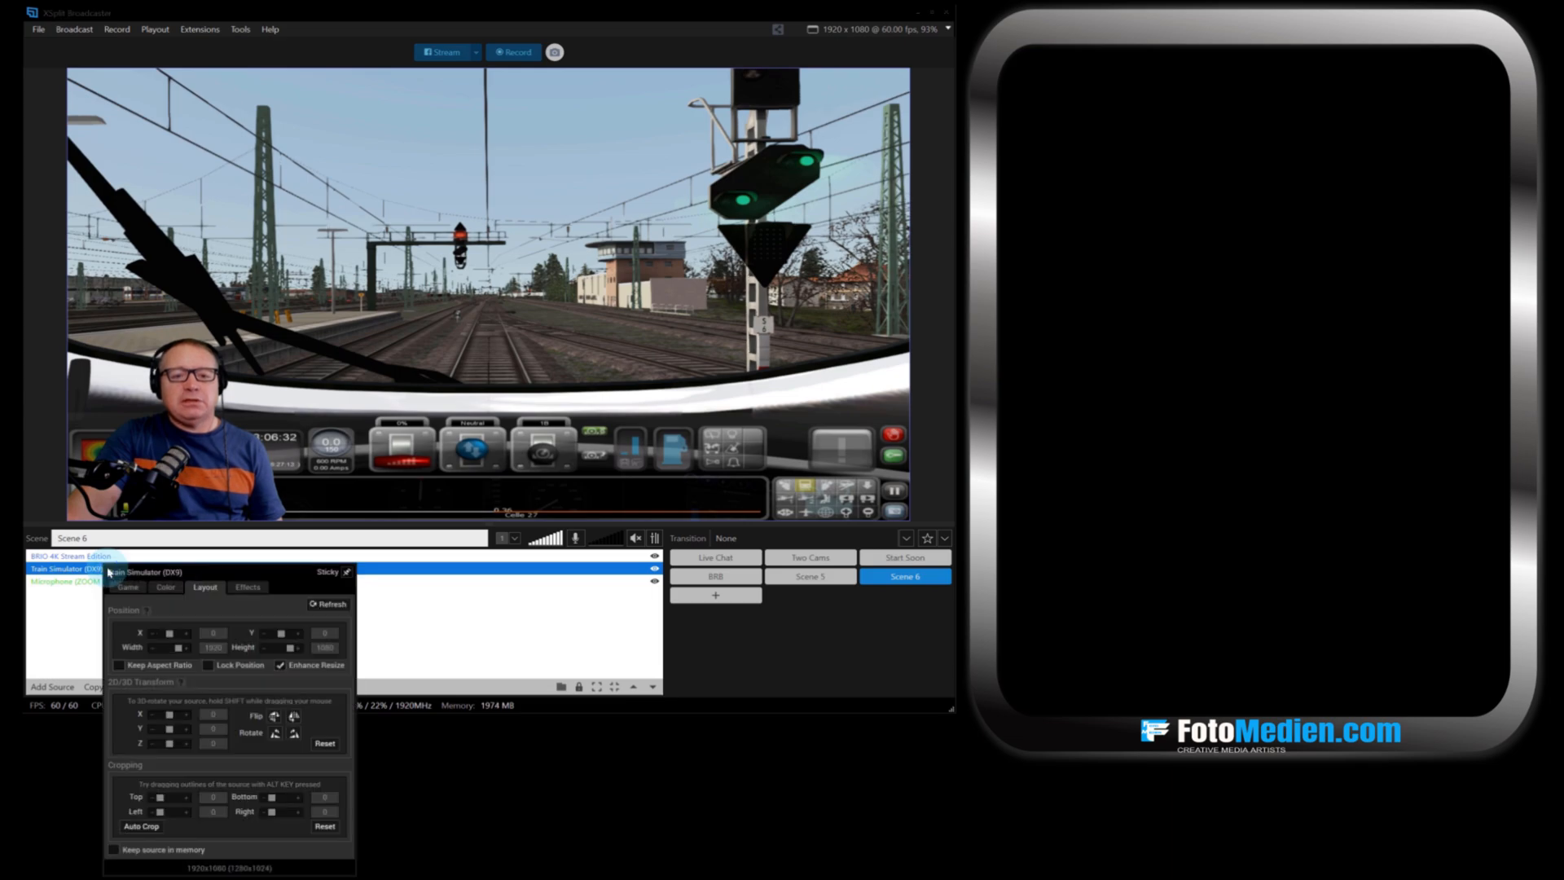
left_click_drag(171, 572, 219, 484)
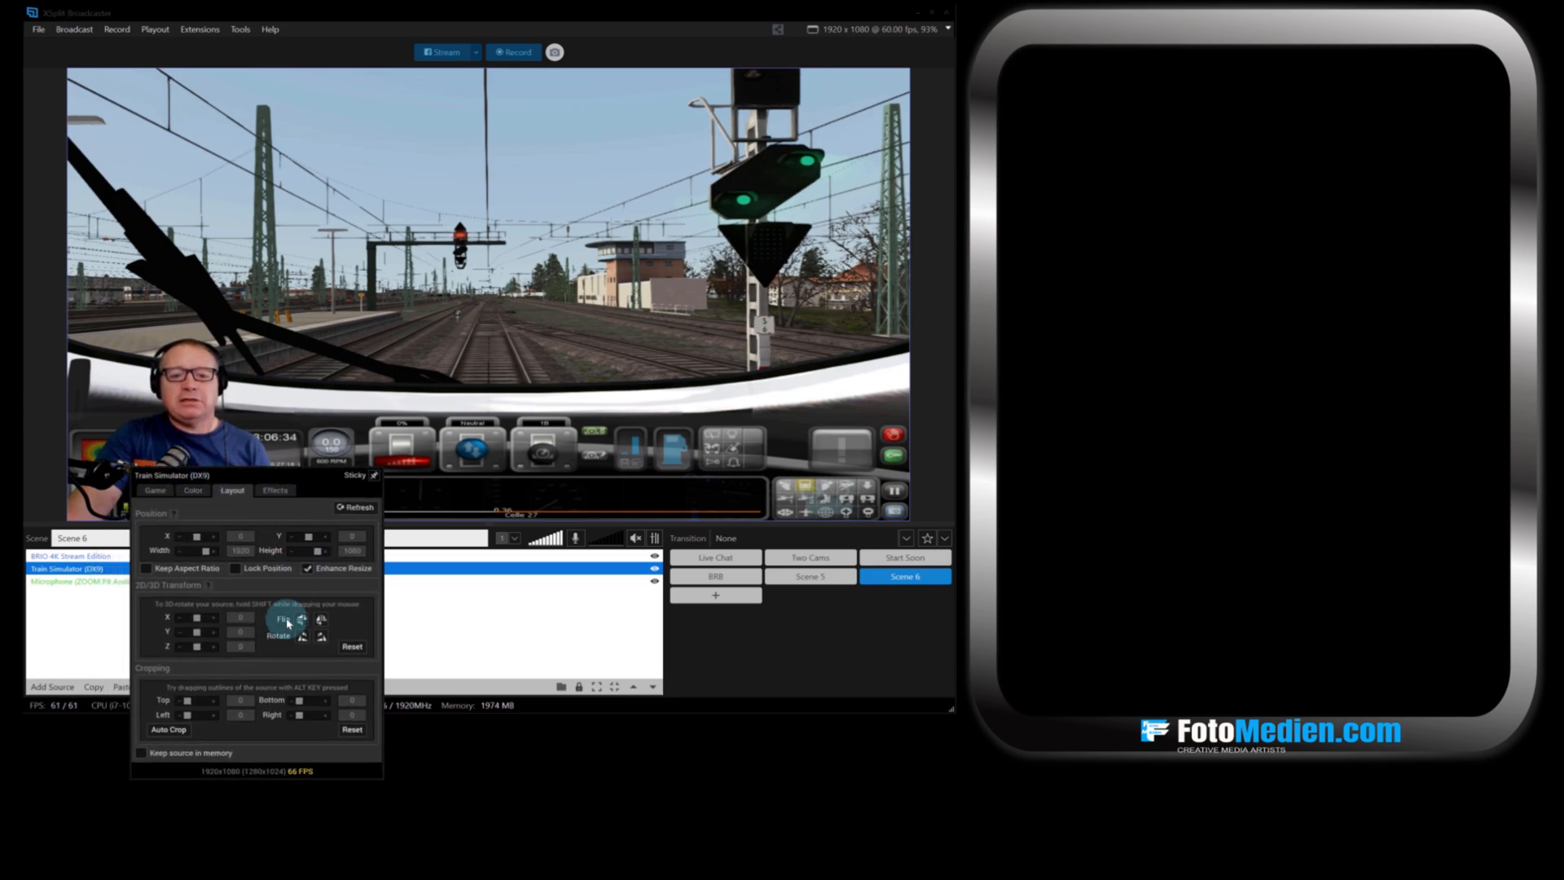
left_click(187, 702)
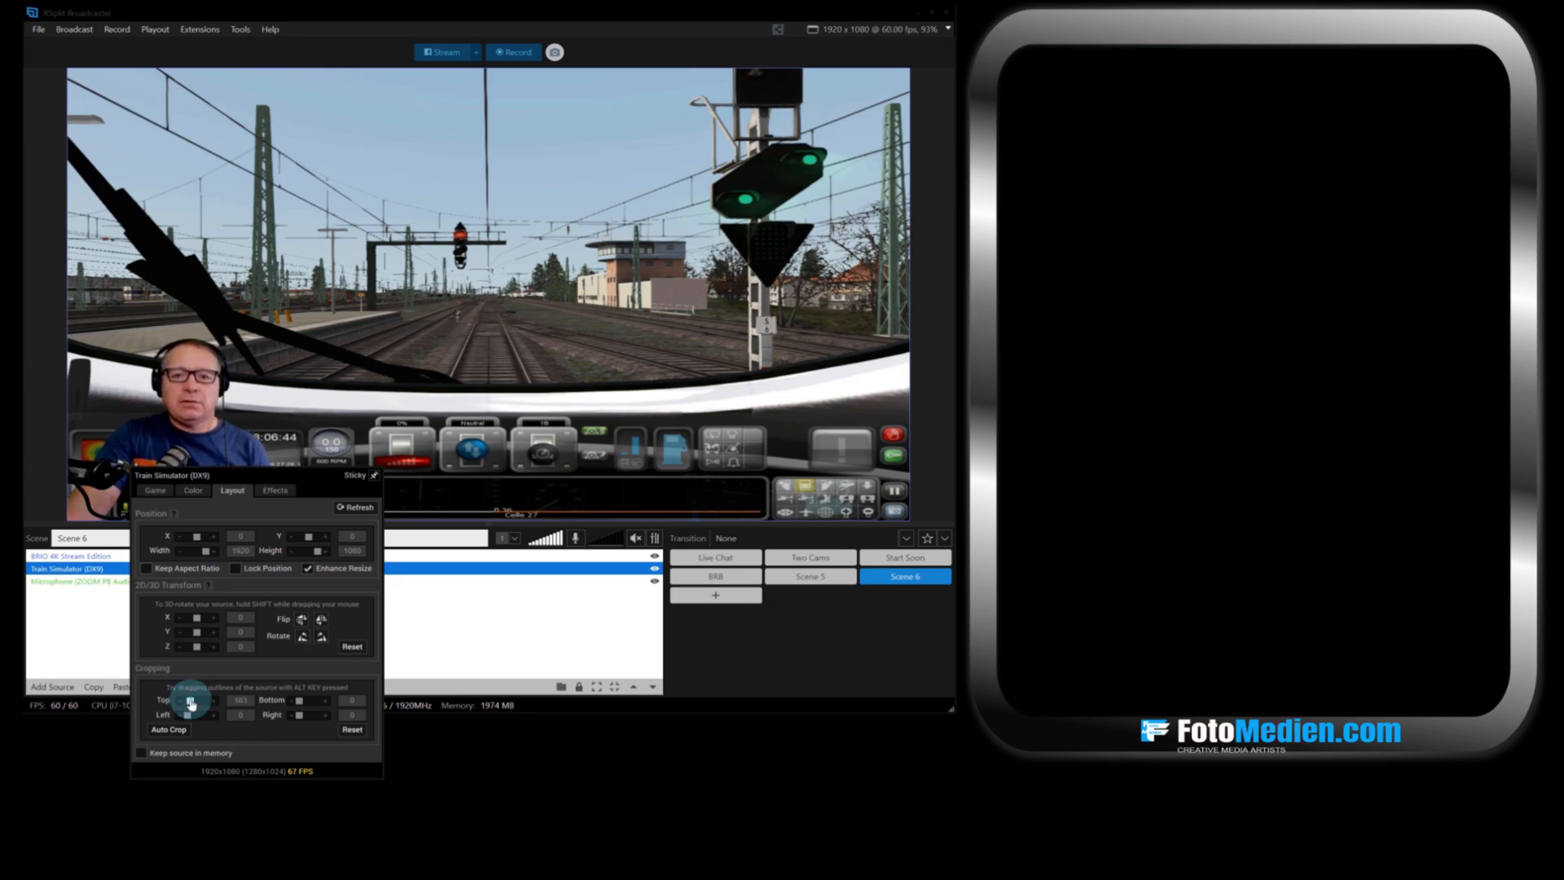
left_click(489, 135)
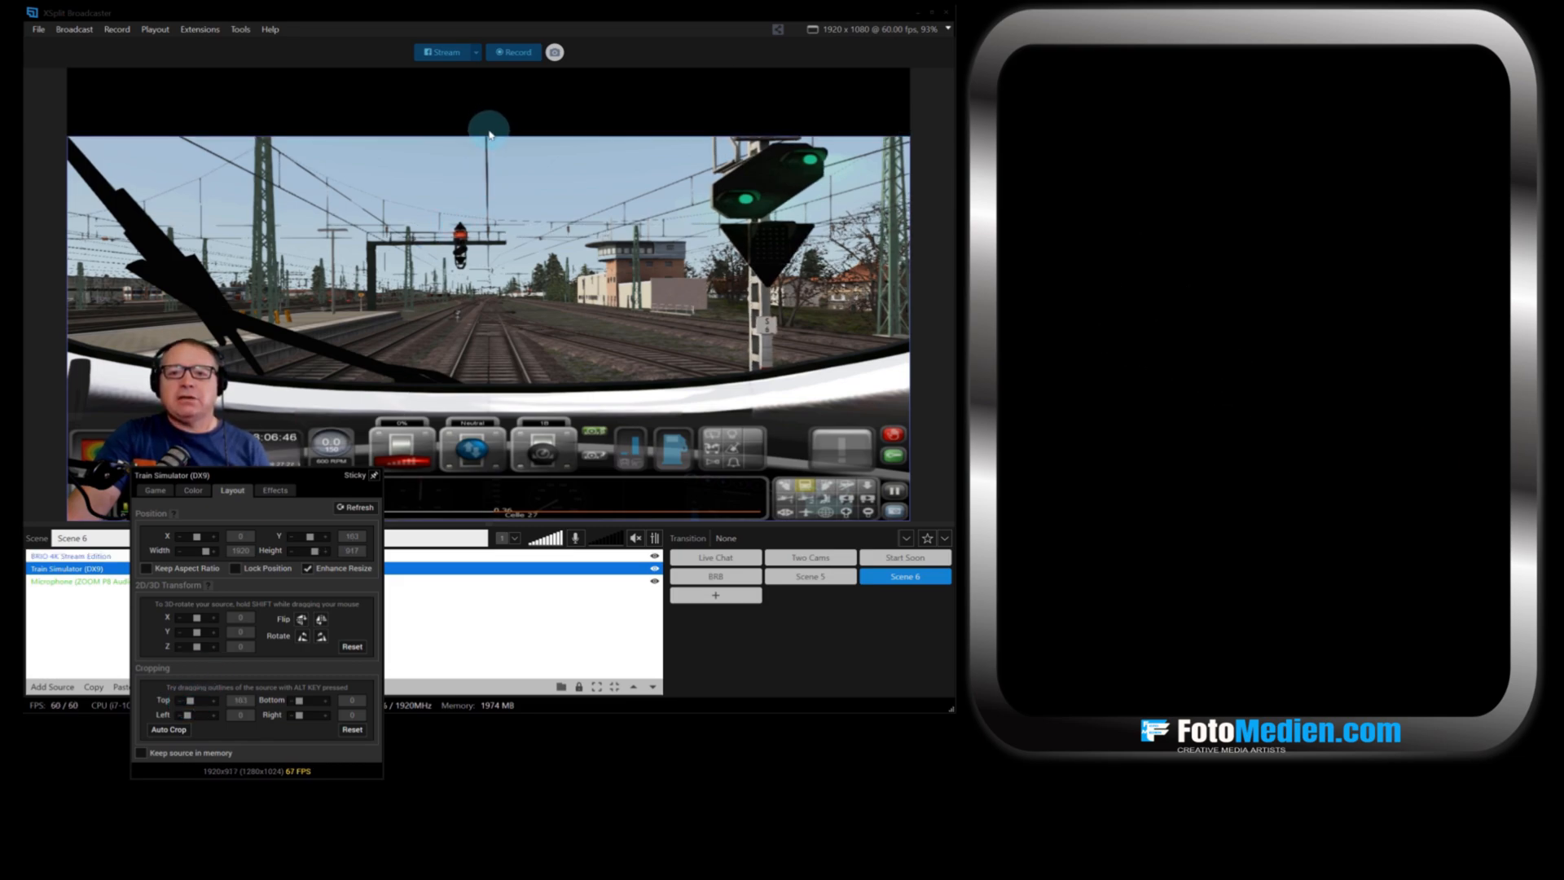
left_click(487, 136)
left_click_drag(488, 136, 489, 49)
left_click(497, 197)
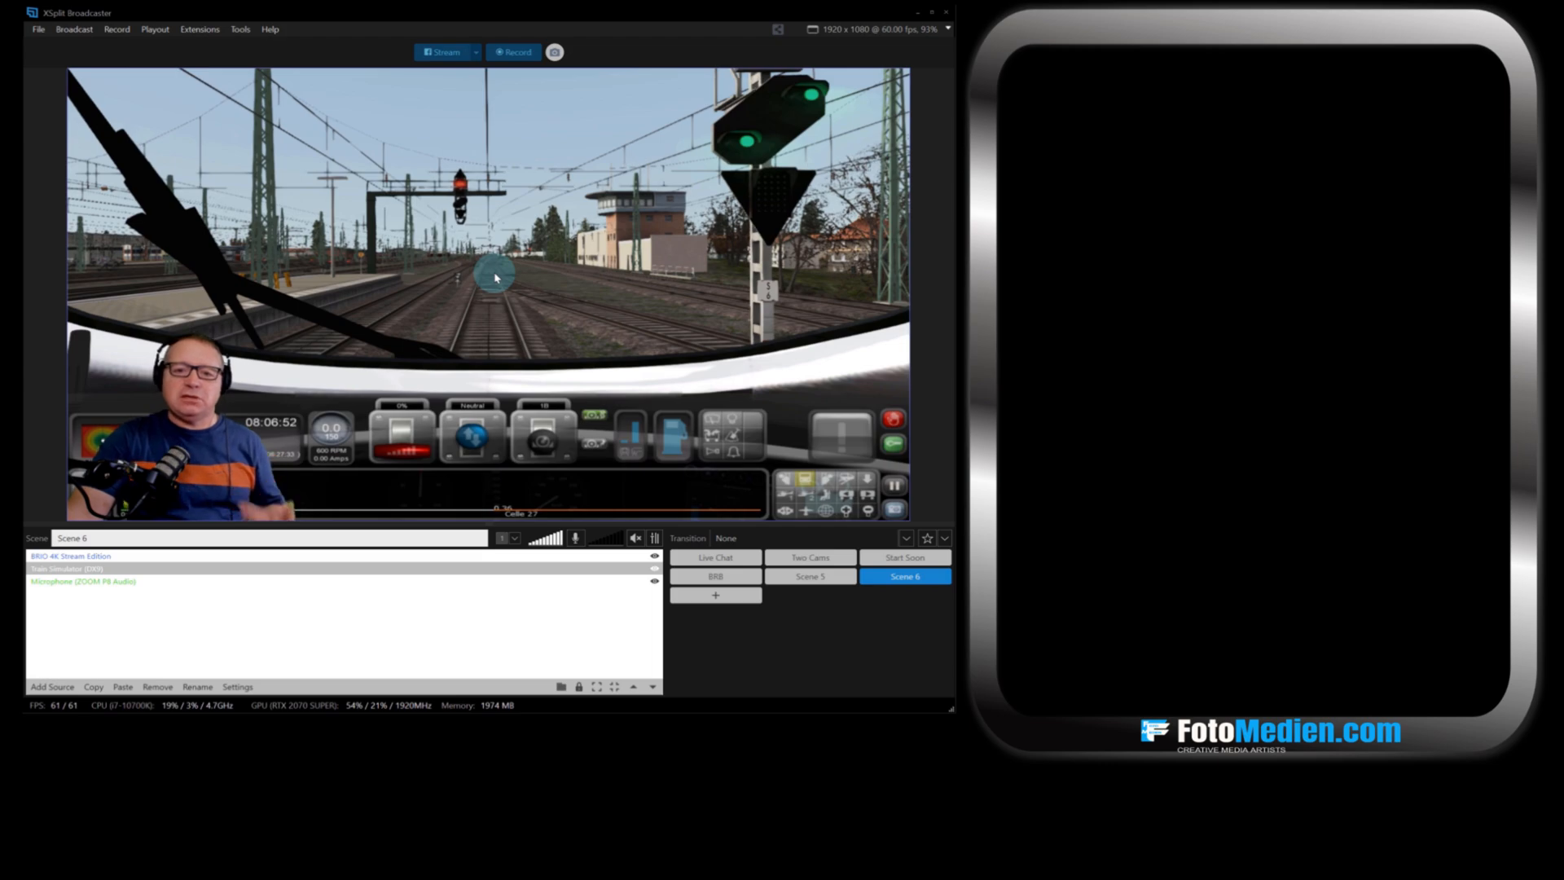
Step: Switch the captured Train Simulator game to the driver's cab view
left_click(739, 252)
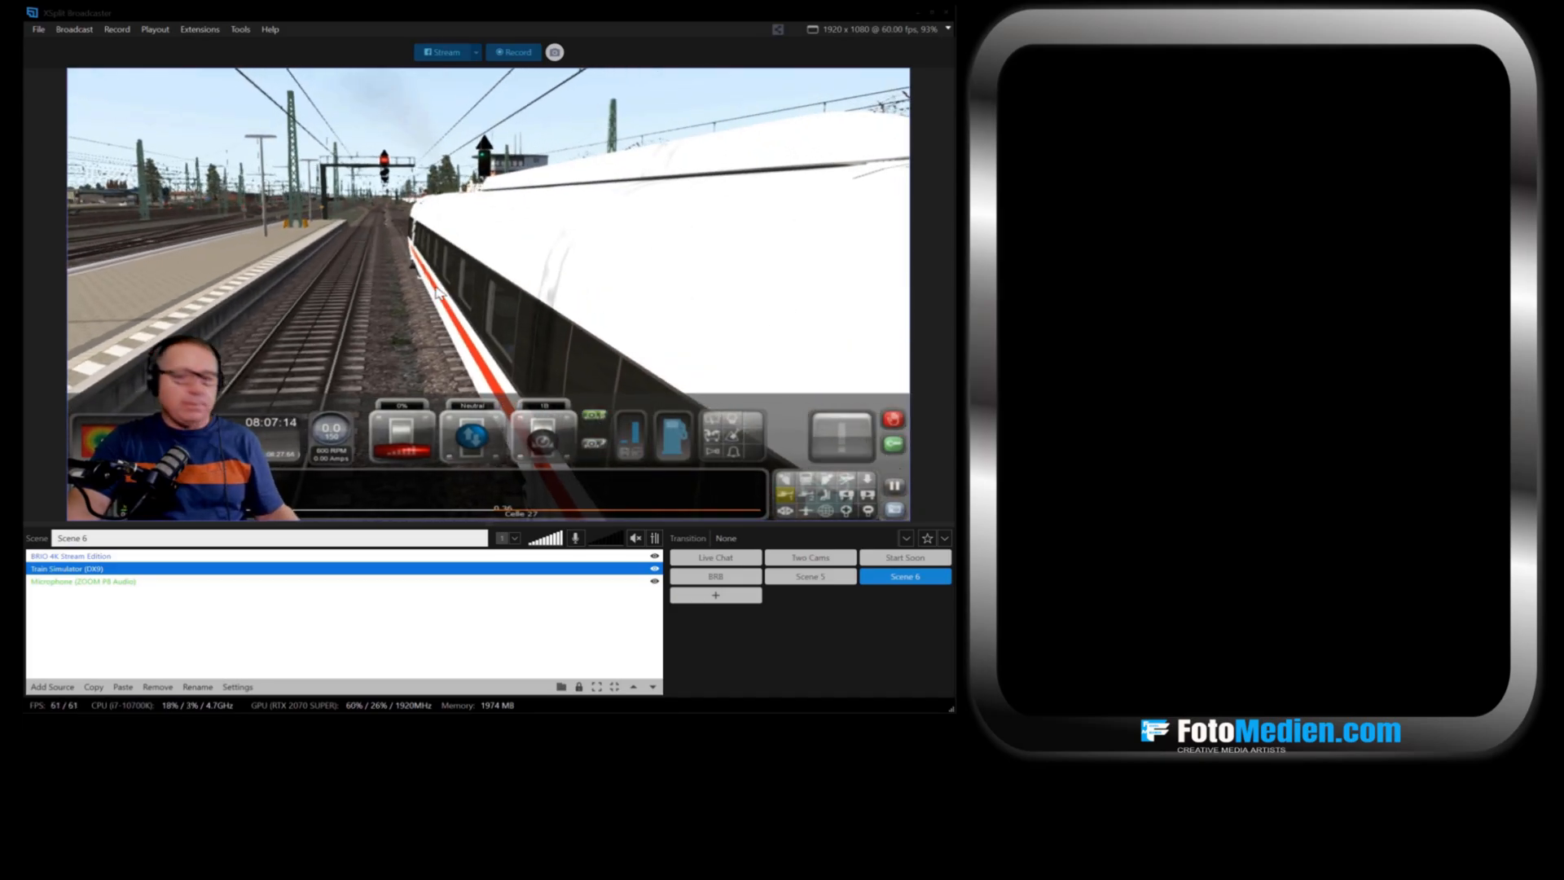
key("1")
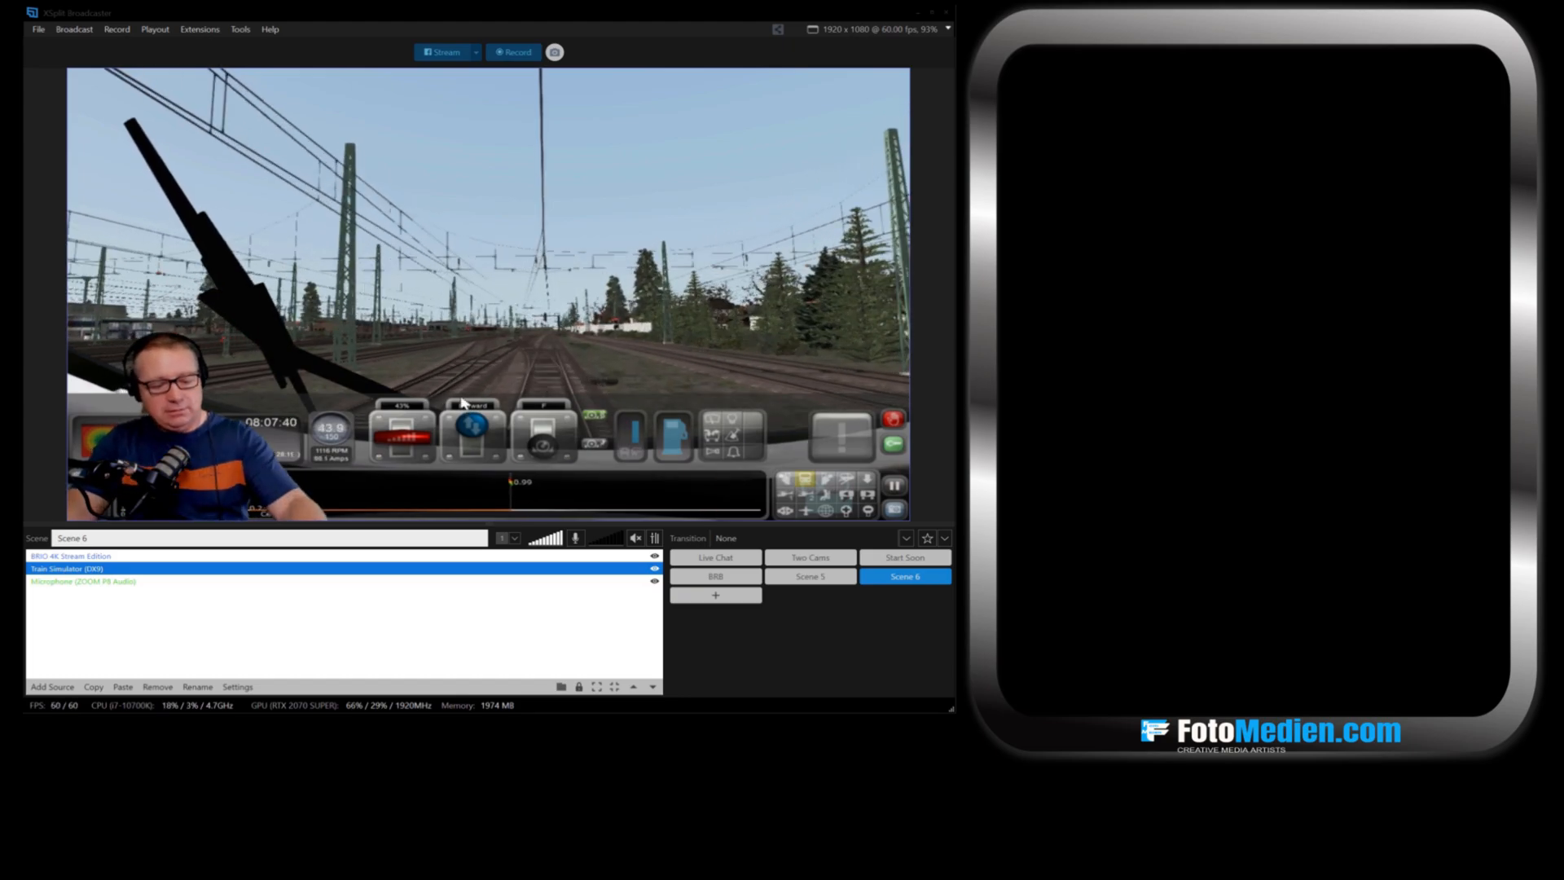
key("1")
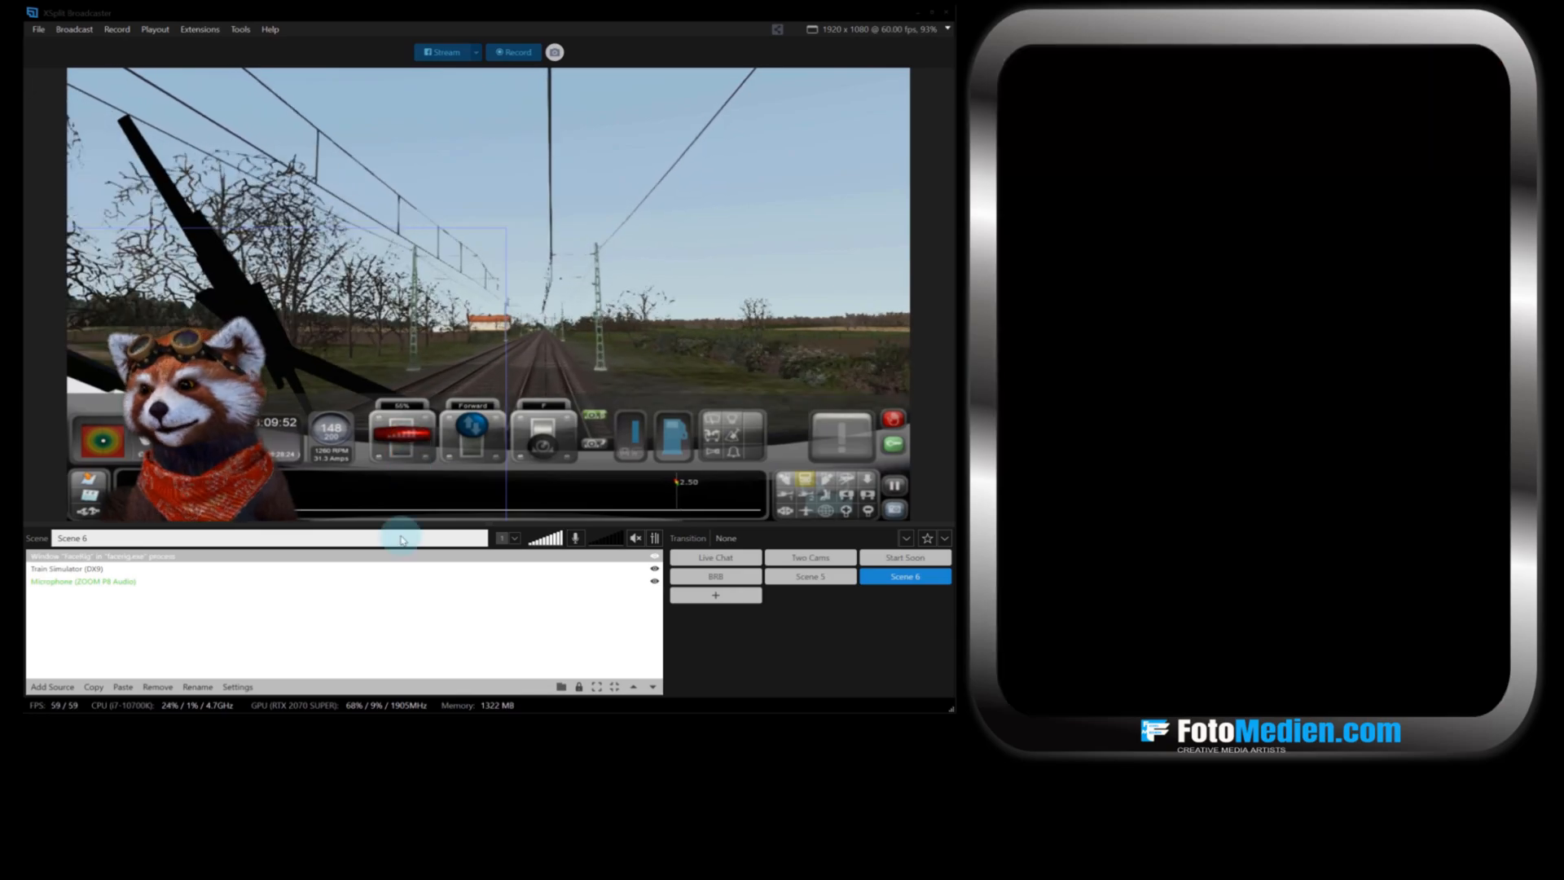
Step: Lower the train's throttle in the captured game and start recording the active scene
left_click(387, 660)
left_click(158, 689)
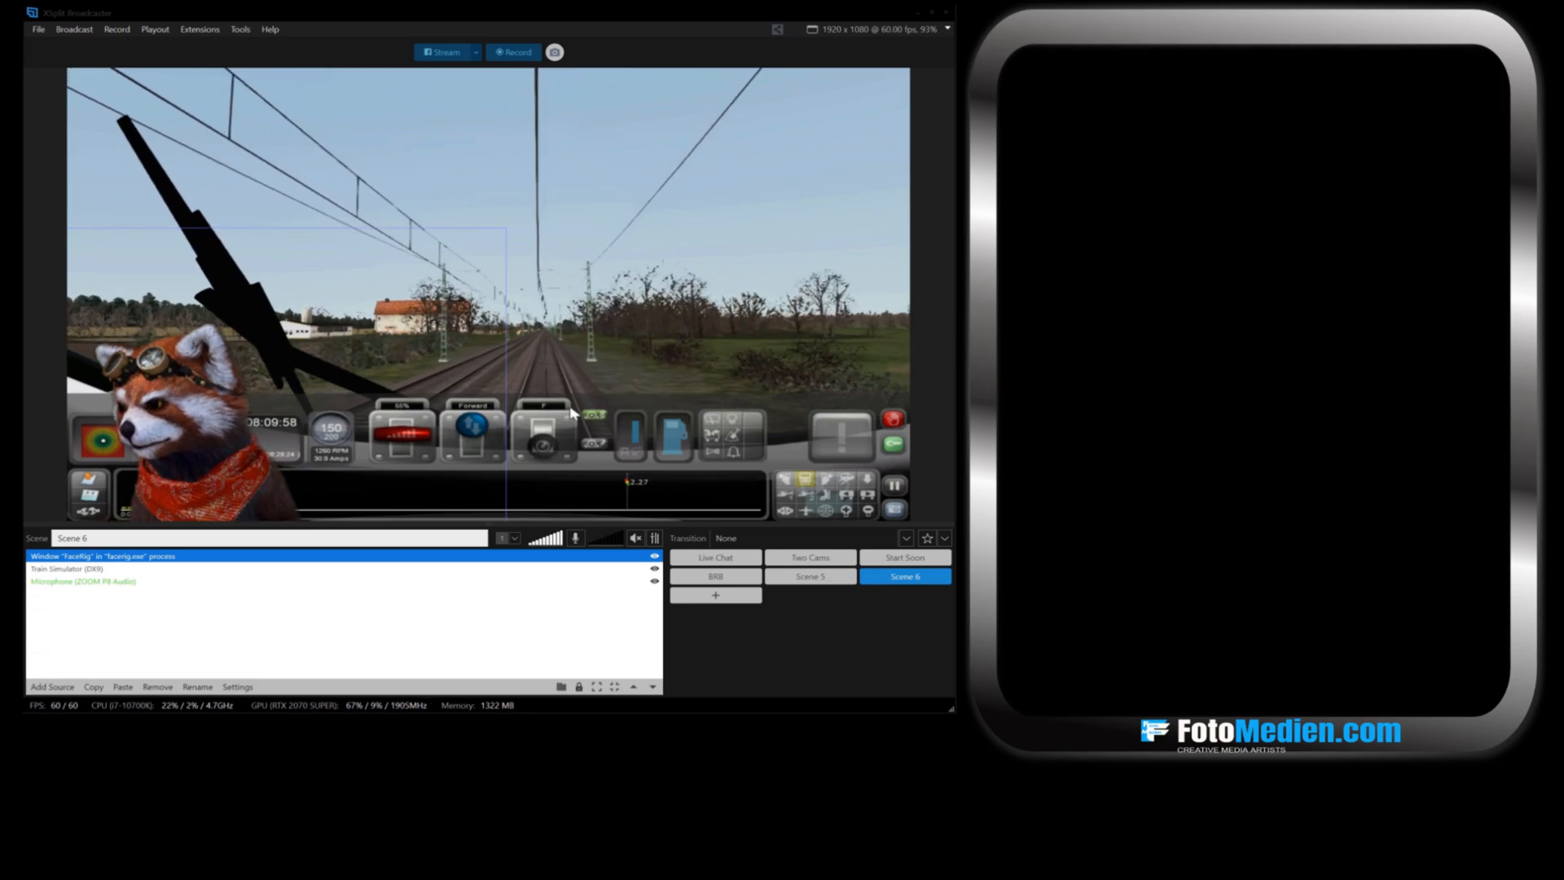
left_click_drag(414, 441, 397, 449)
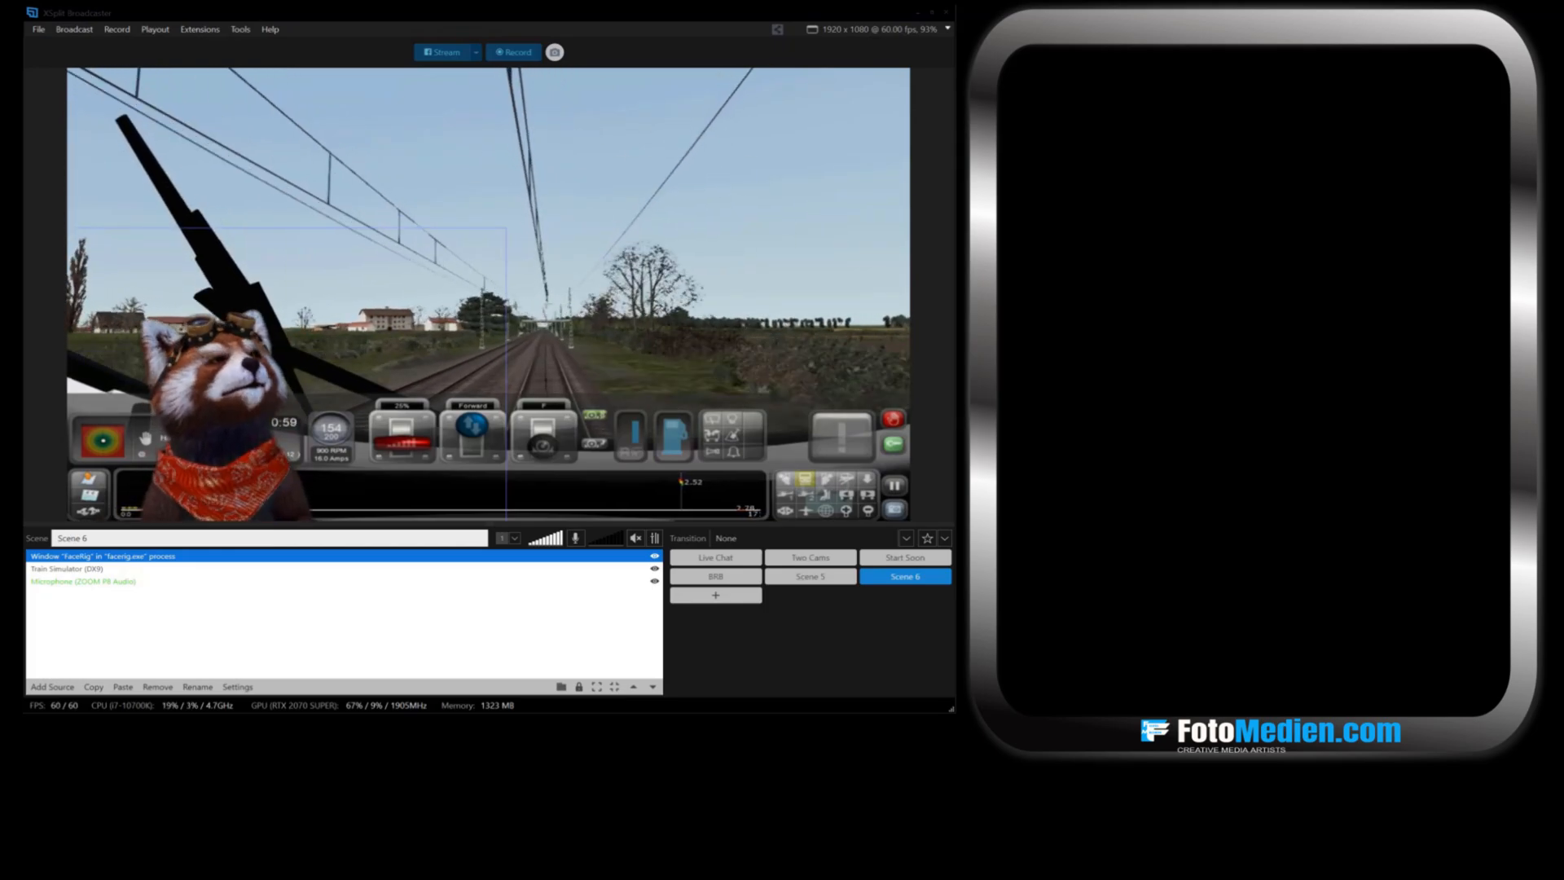
left_click(504, 53)
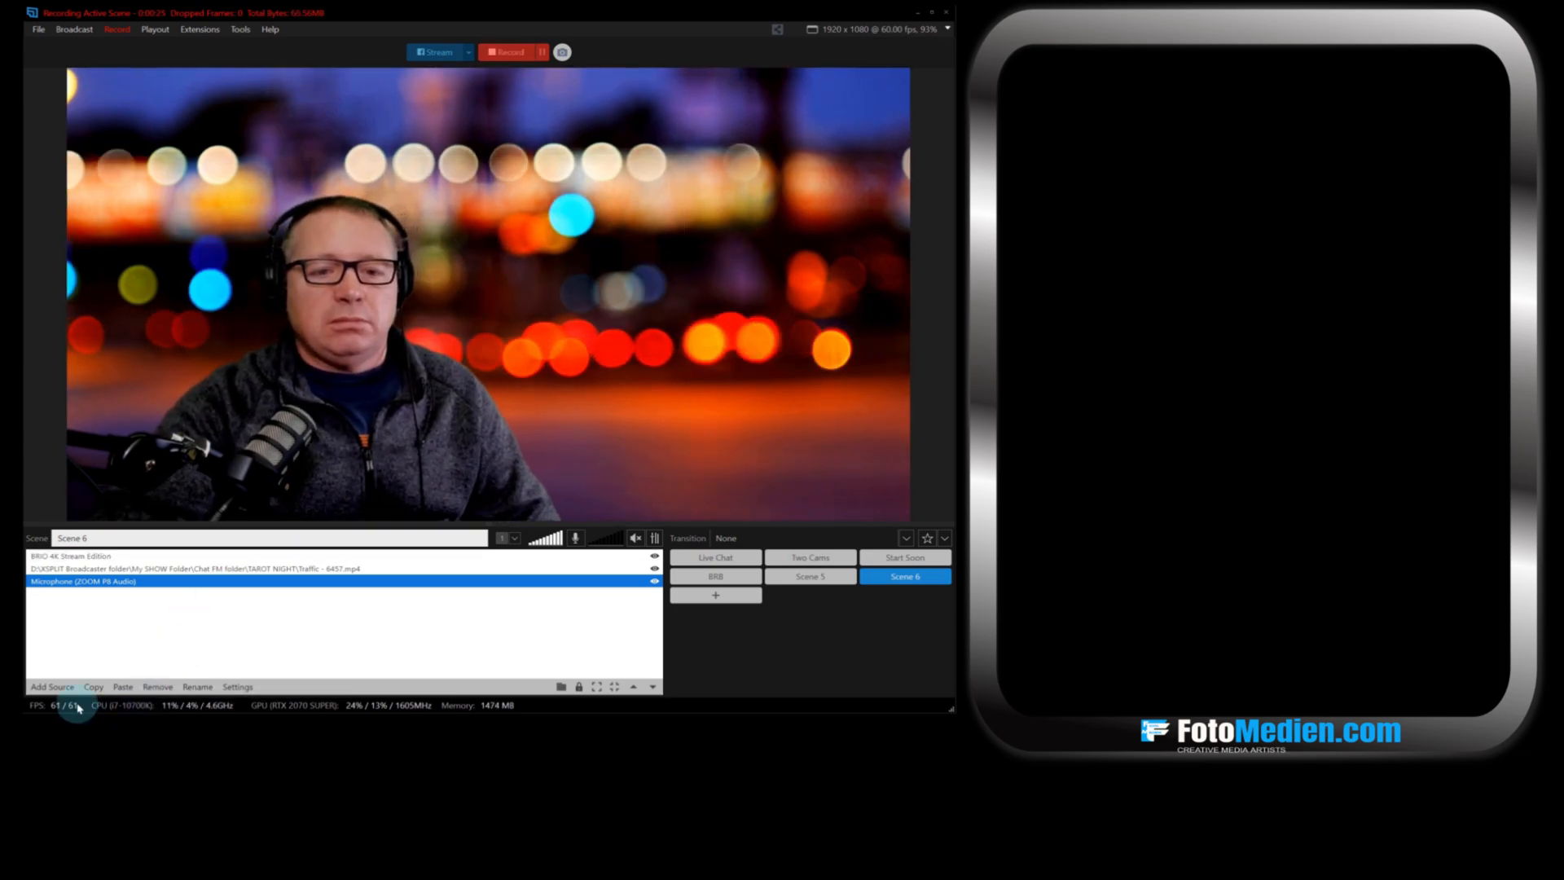
left_click(58, 688)
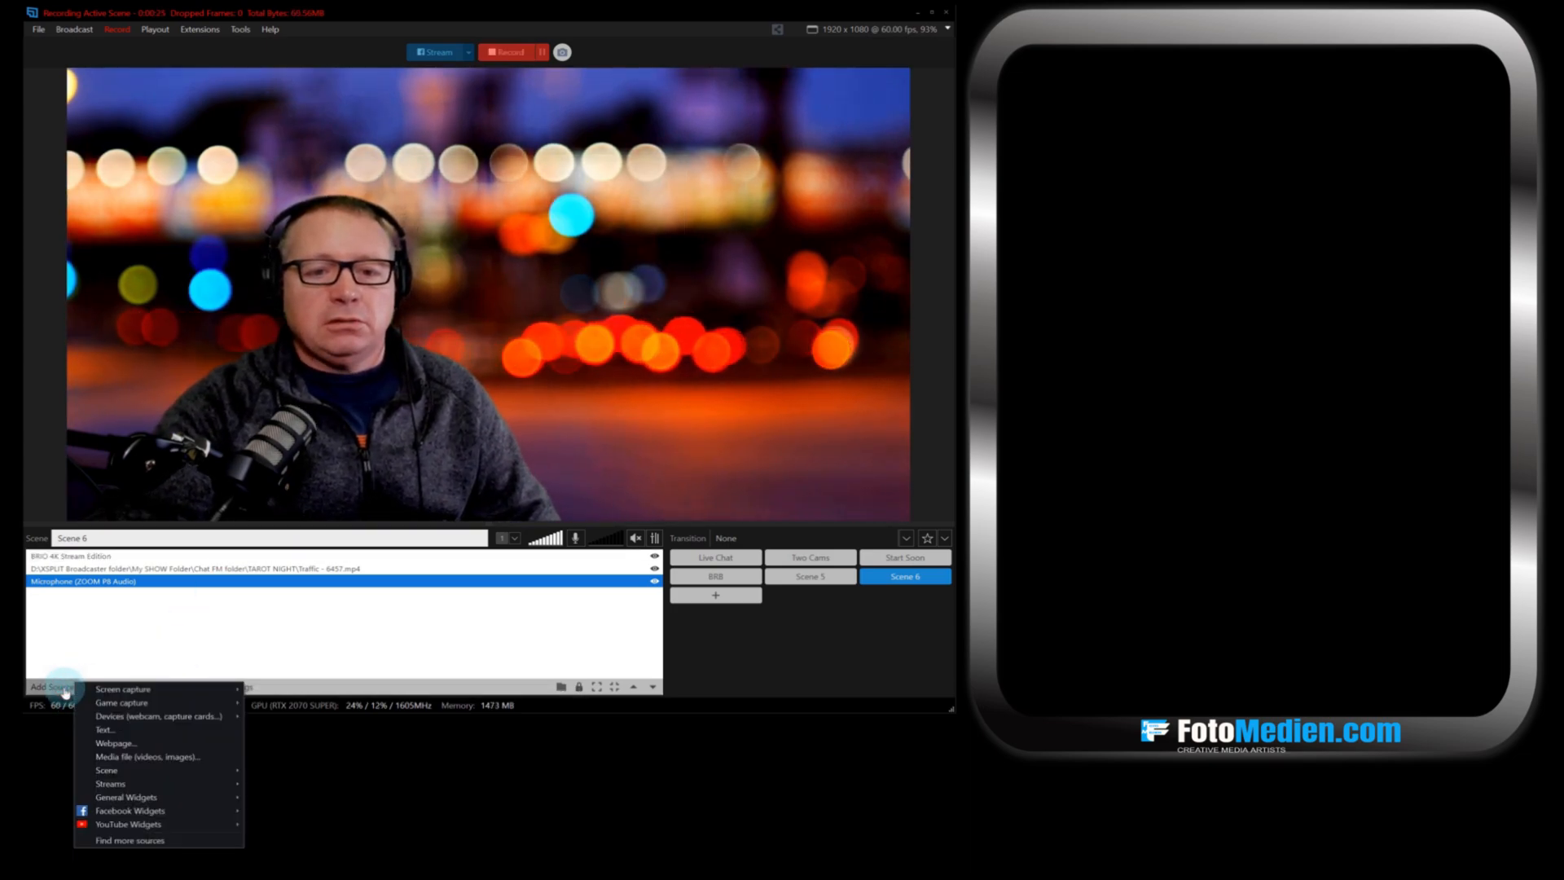
left_click(121, 744)
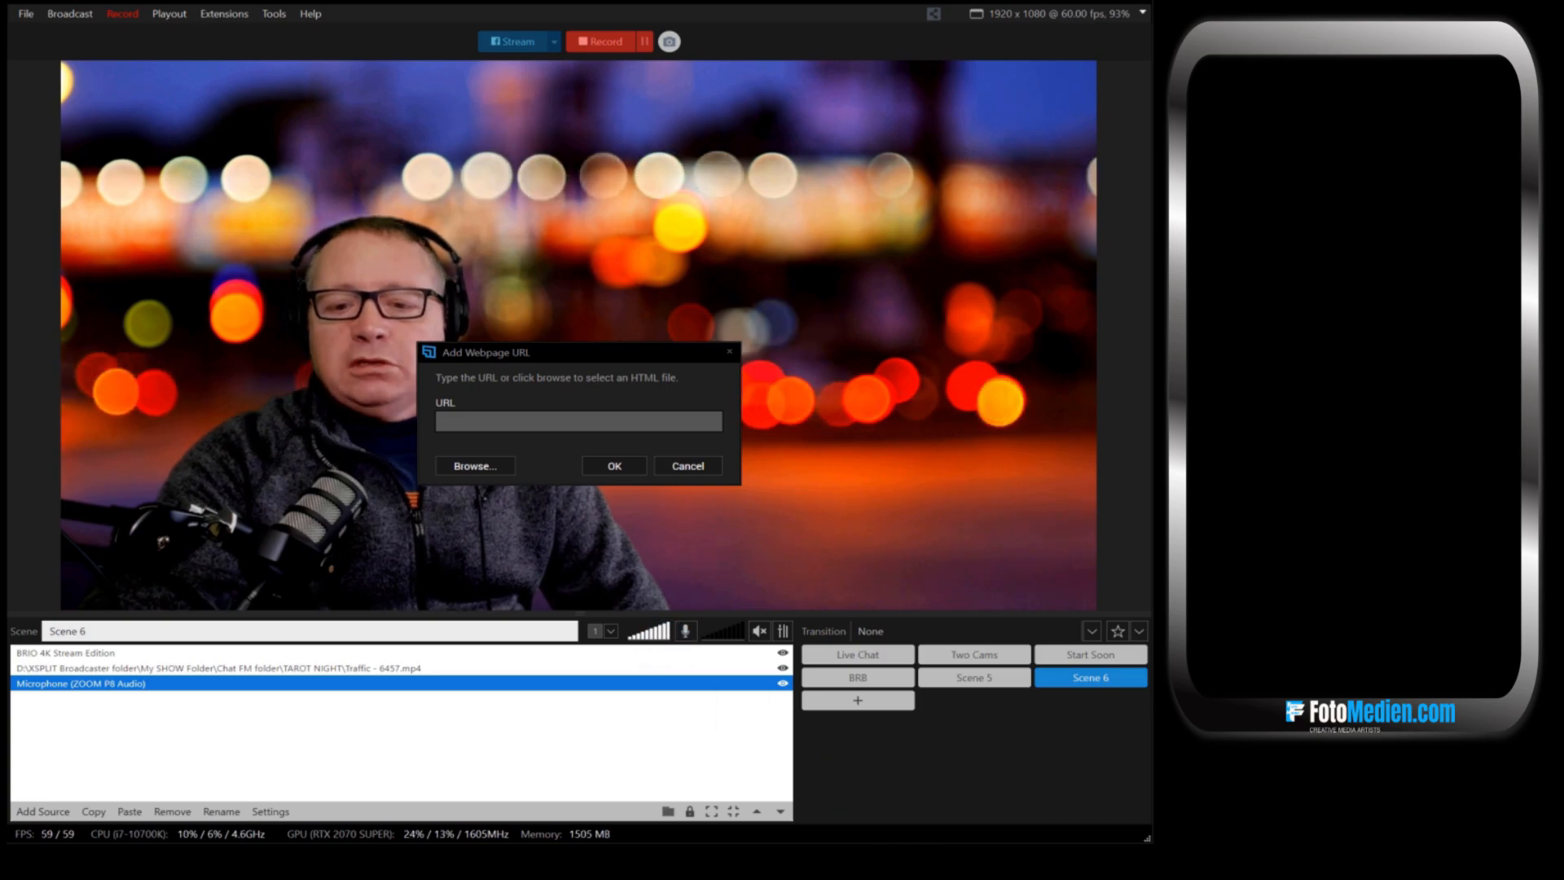
left_click(537, 421)
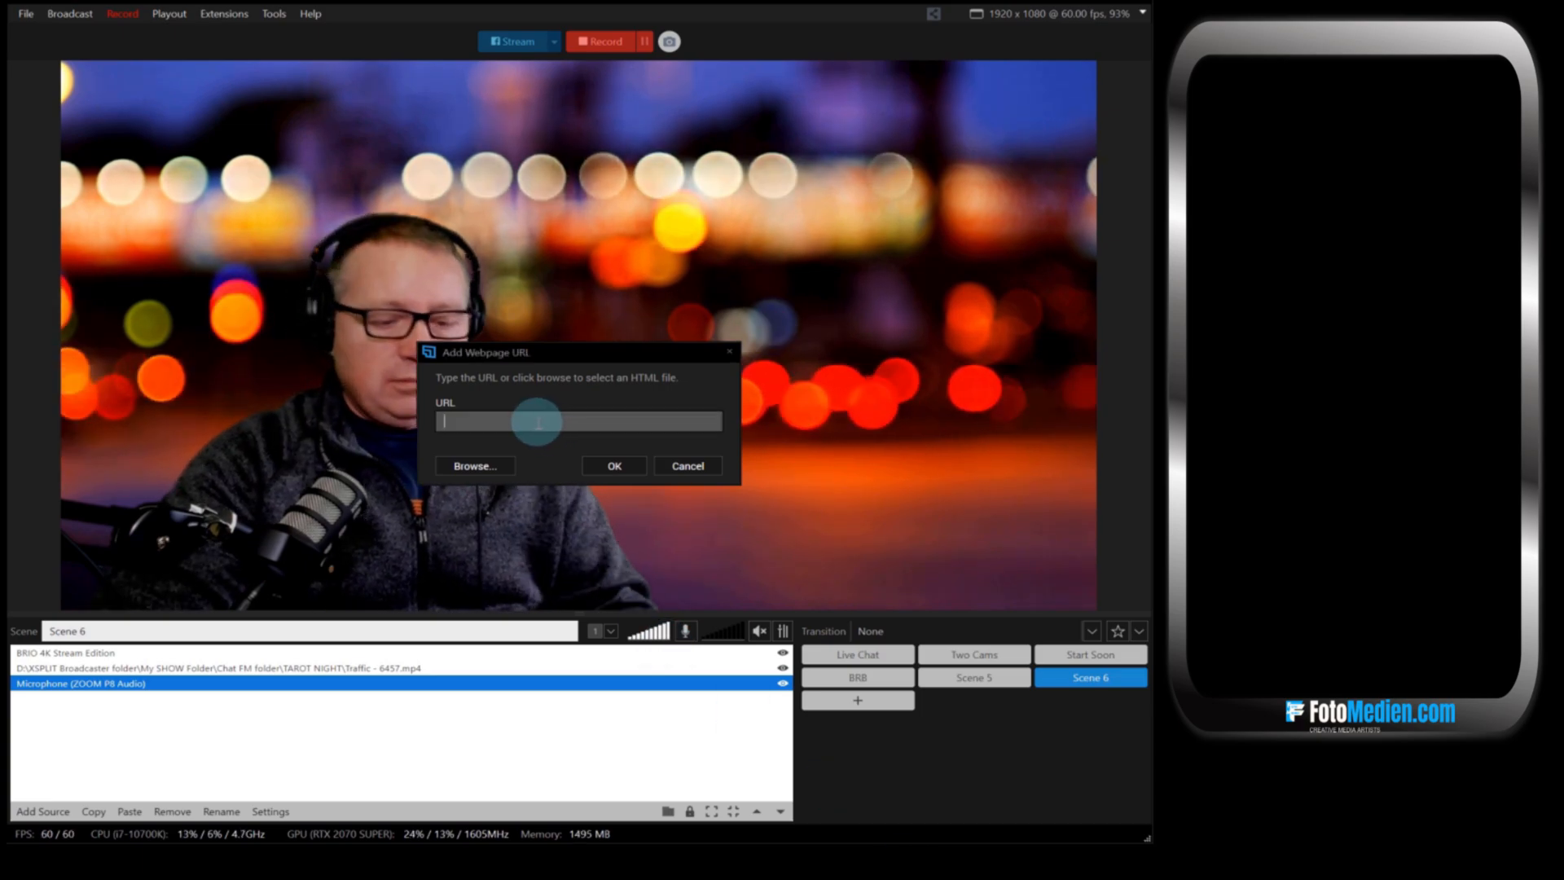
type("https://www.youtube.com/watch?v=_gVgJKeLMd4")
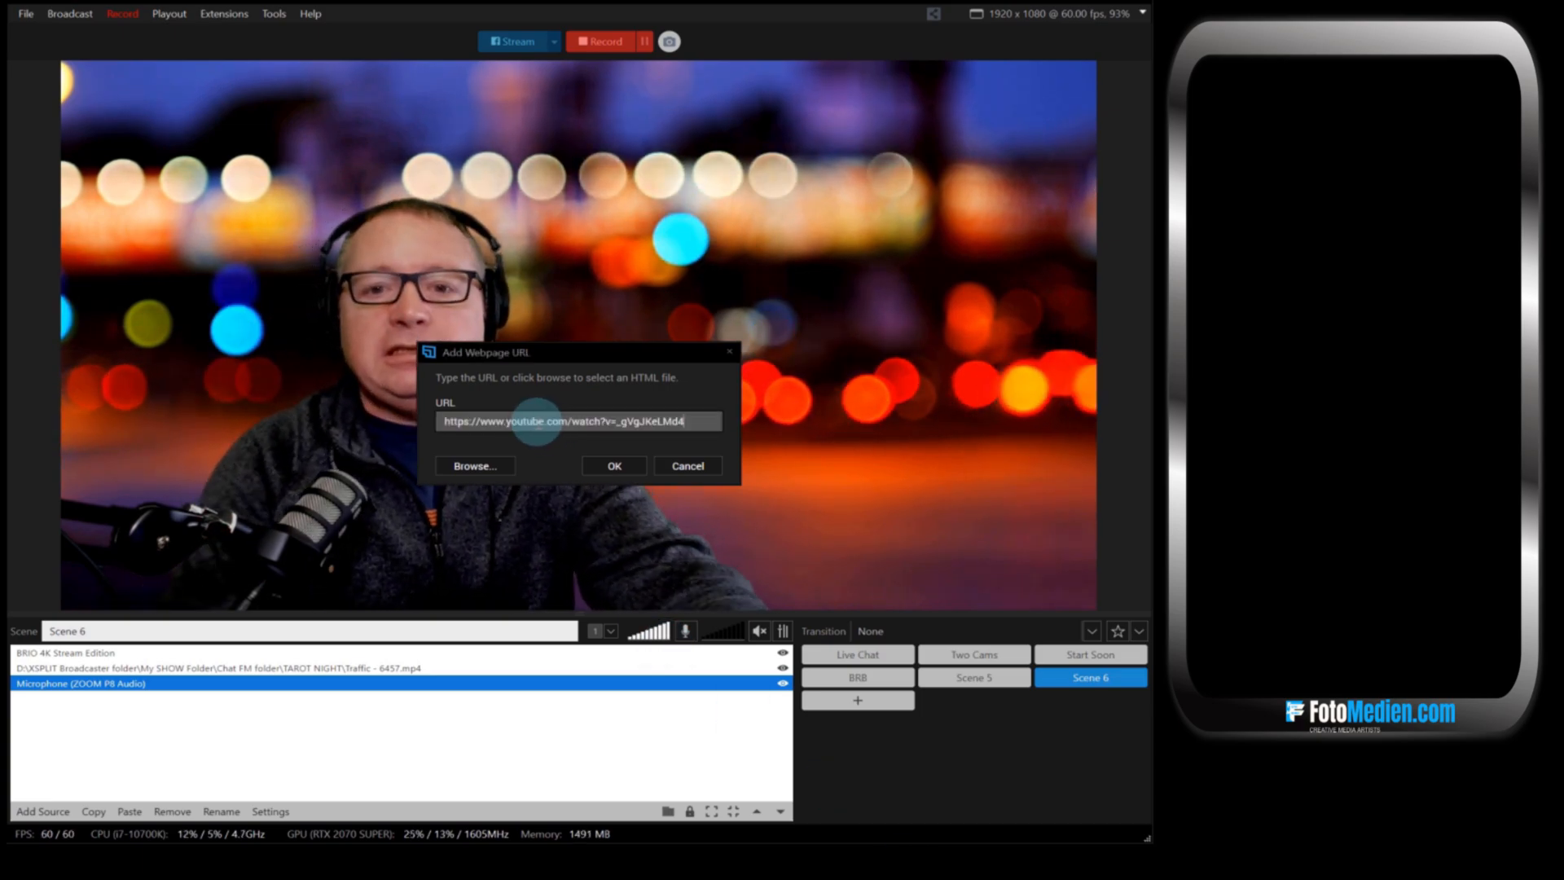
left_click(614, 465)
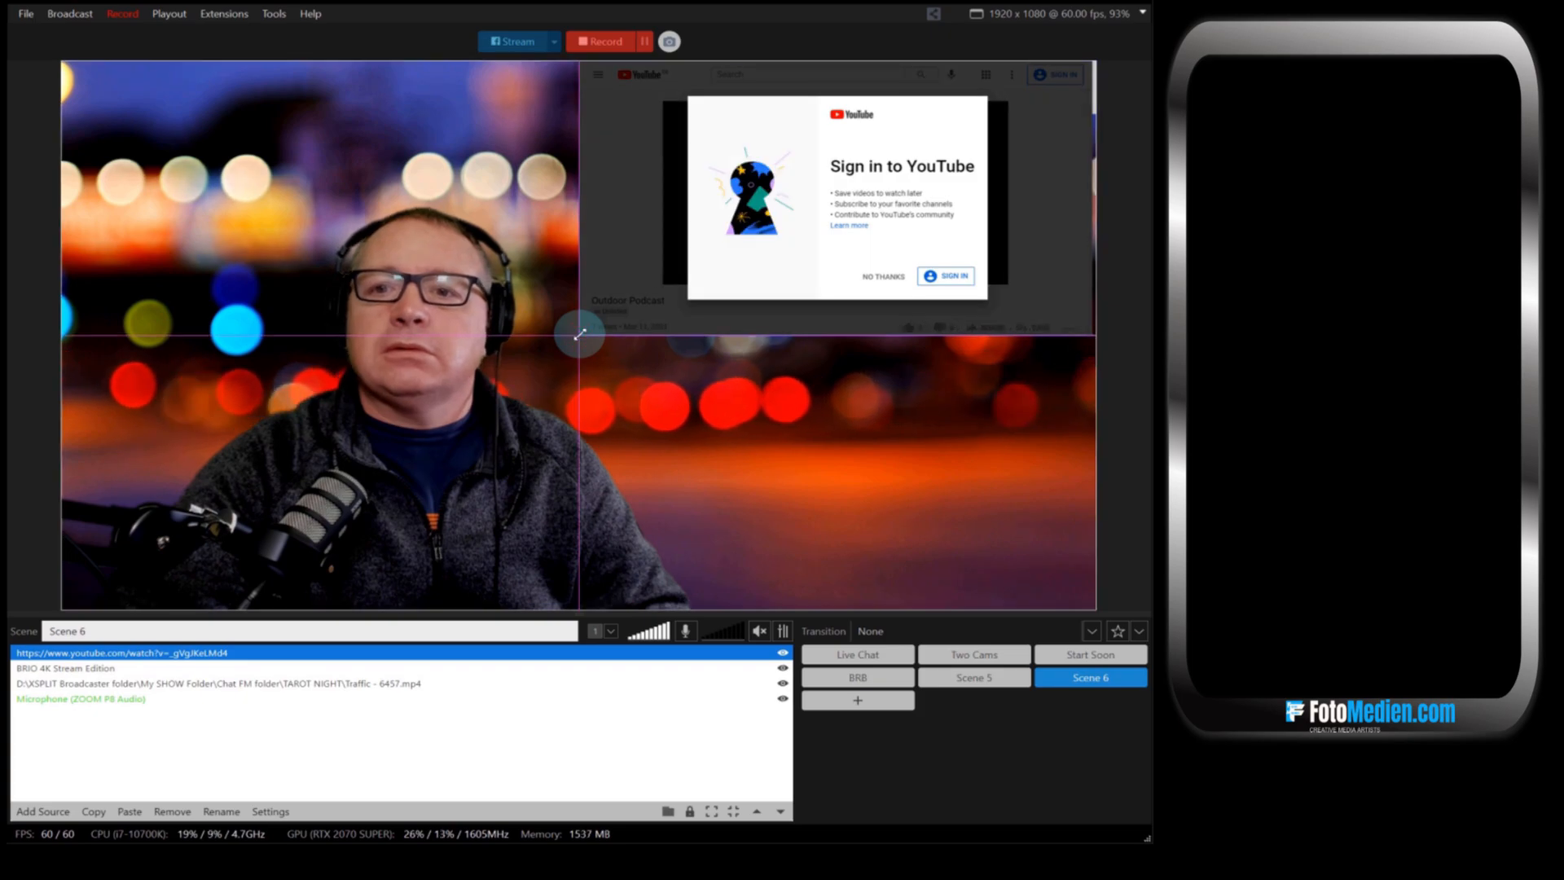
left_click(888, 277)
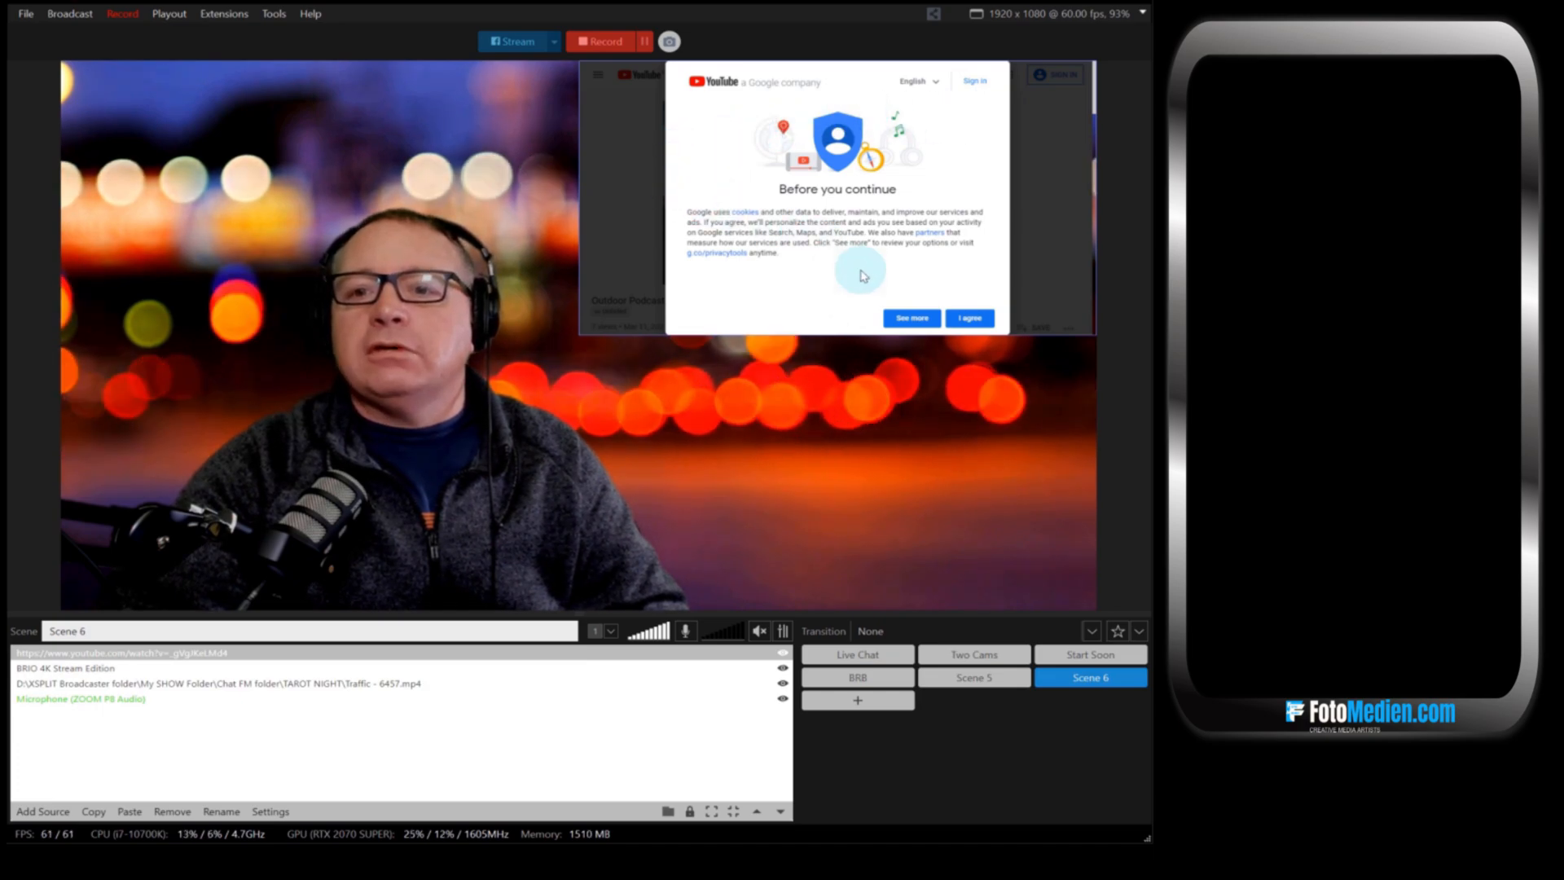
left_click(971, 321)
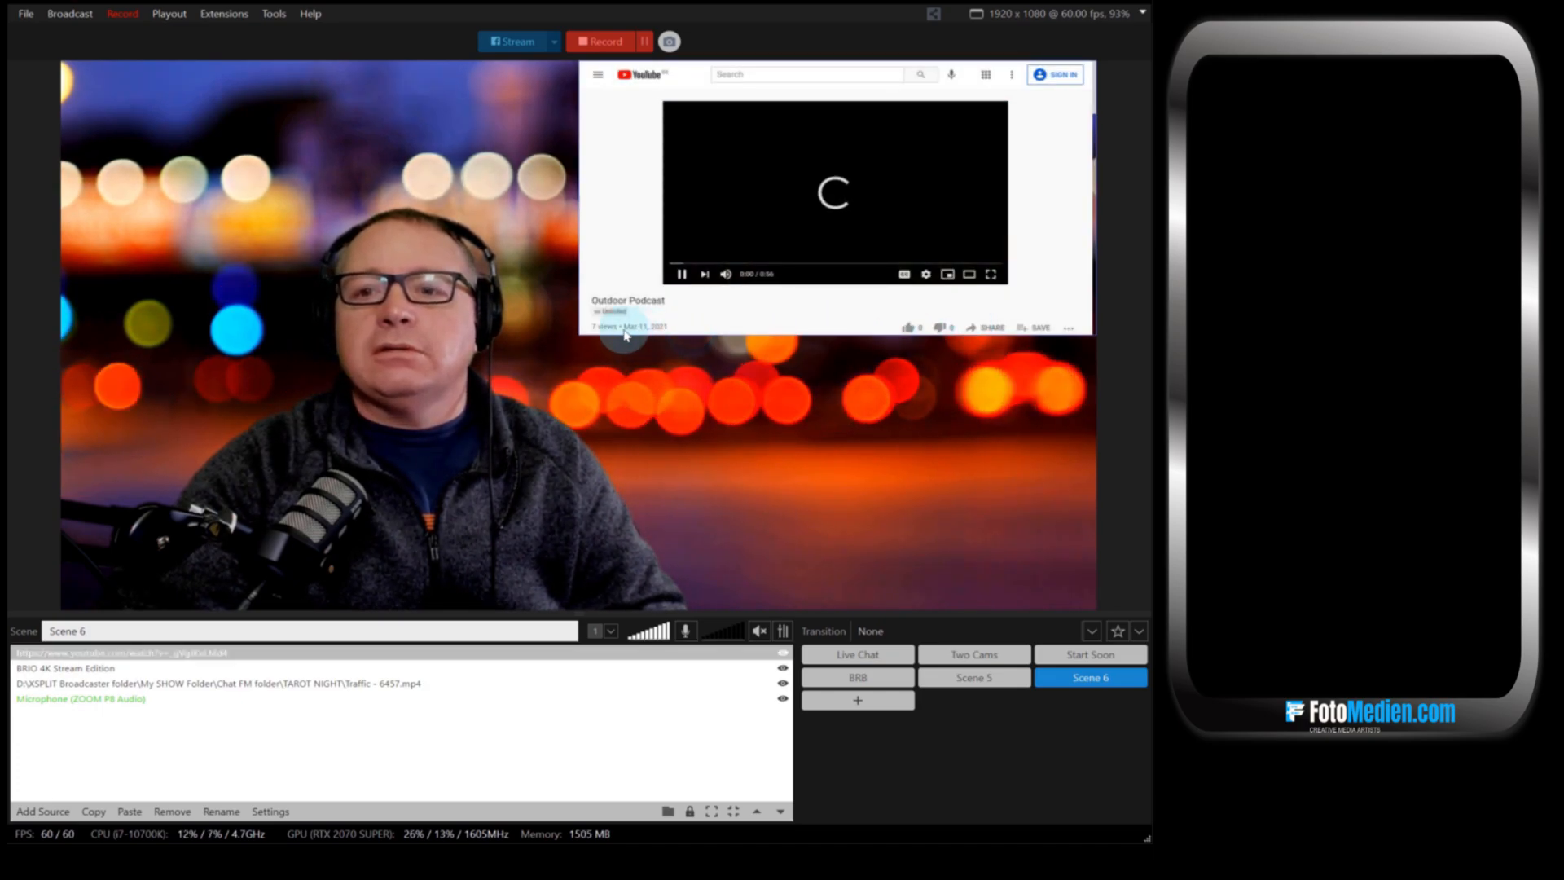
Step: Shrink the YouTube webpage source toward the canvas's upper-right corner and skip ahead in its video
left_click(592, 345)
left_click_drag(582, 332, 865, 305)
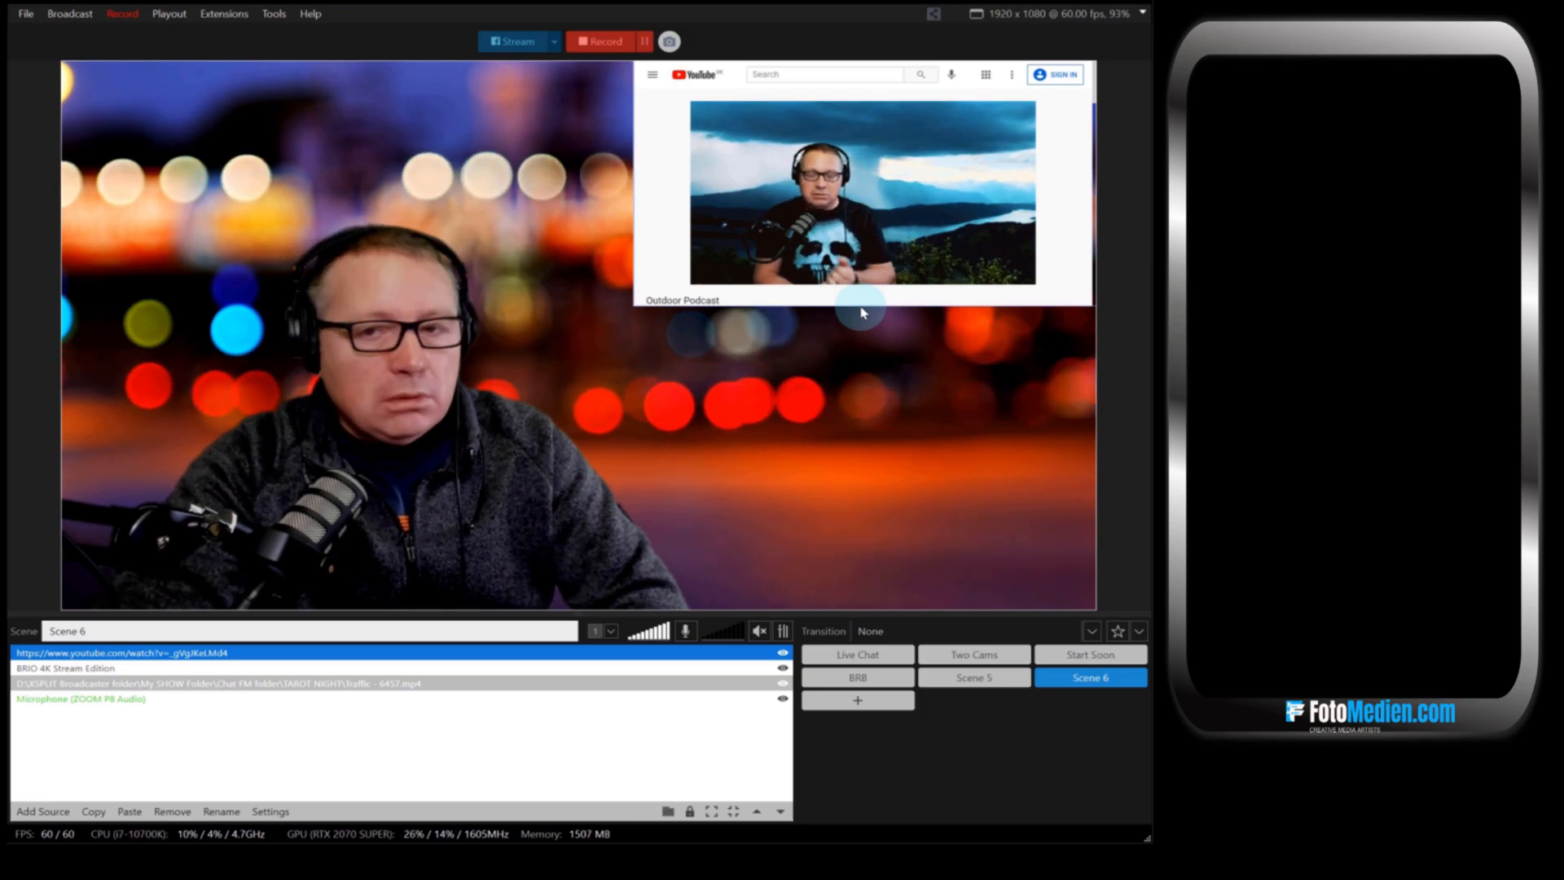
left_click(888, 438)
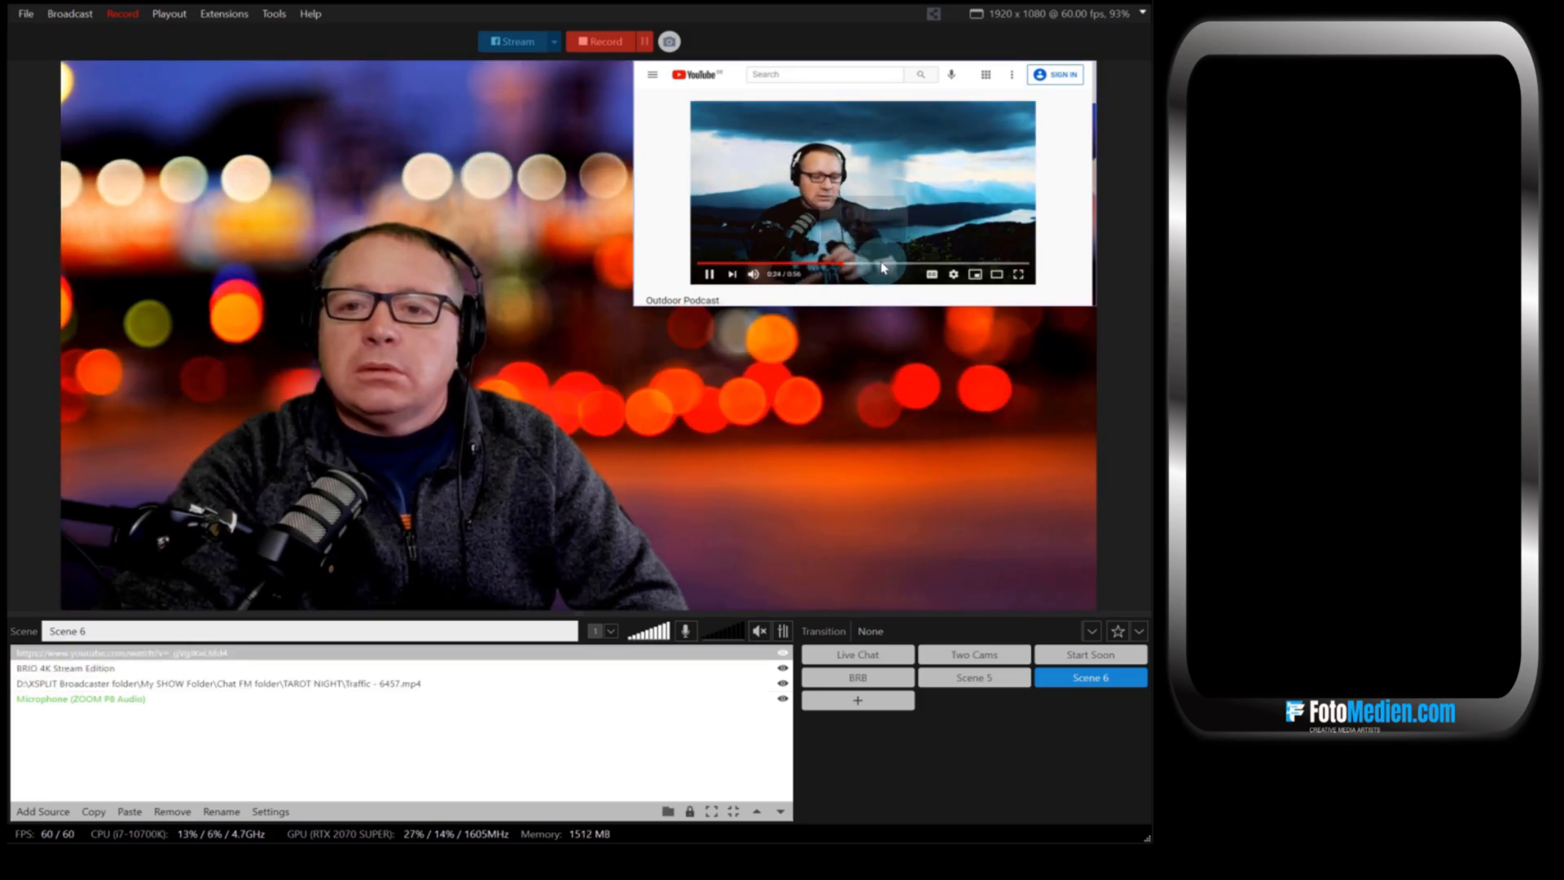
left_click(886, 267)
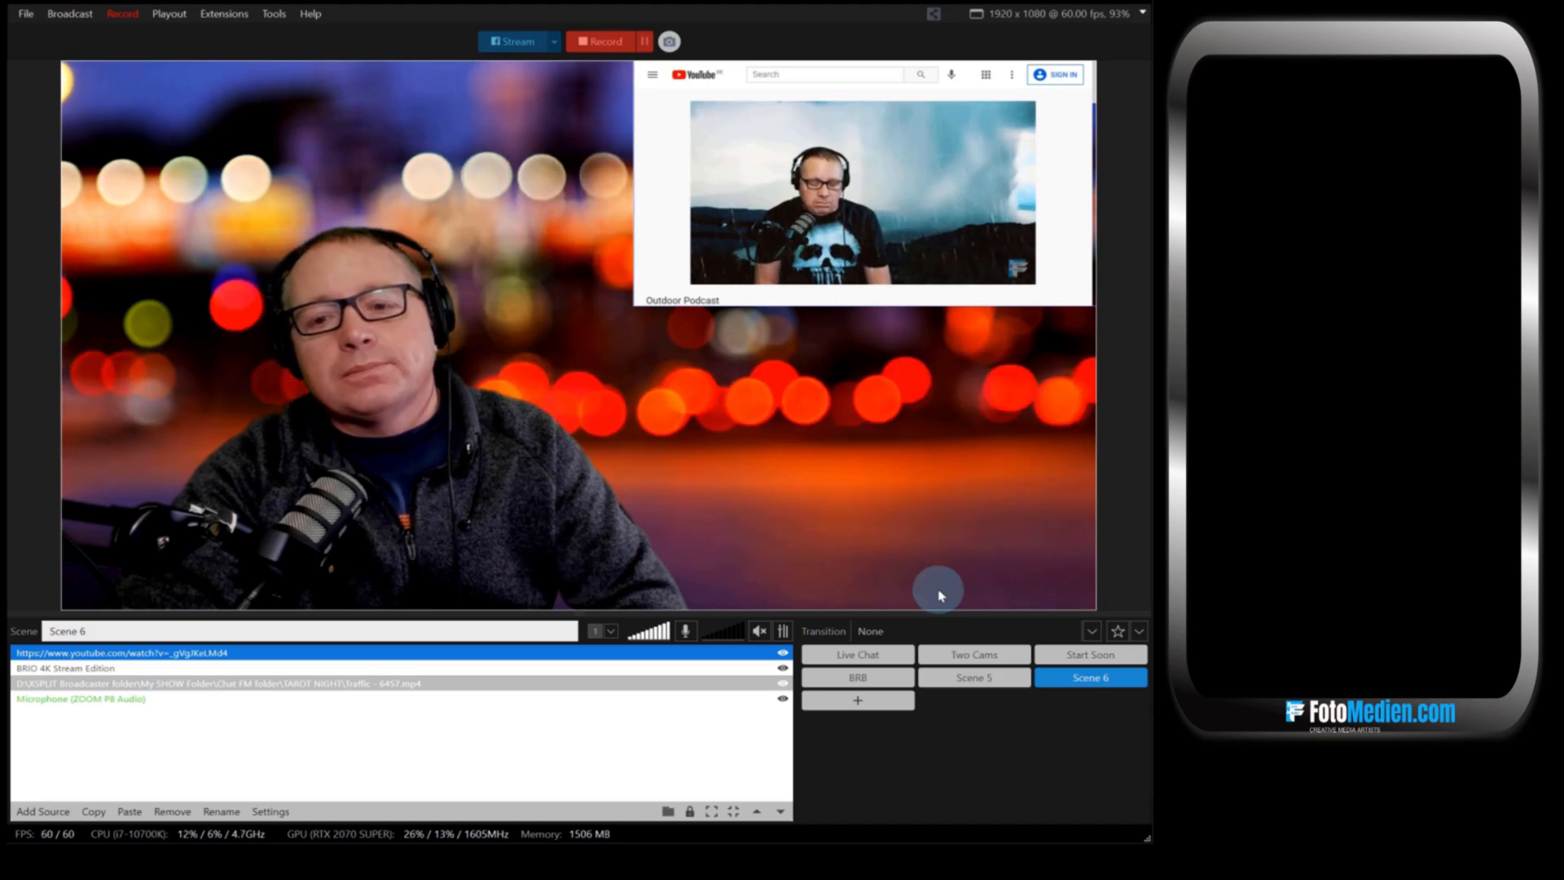
Step: Hide the YouTube webpage source and delete it from Scene 6
left_click(782, 660)
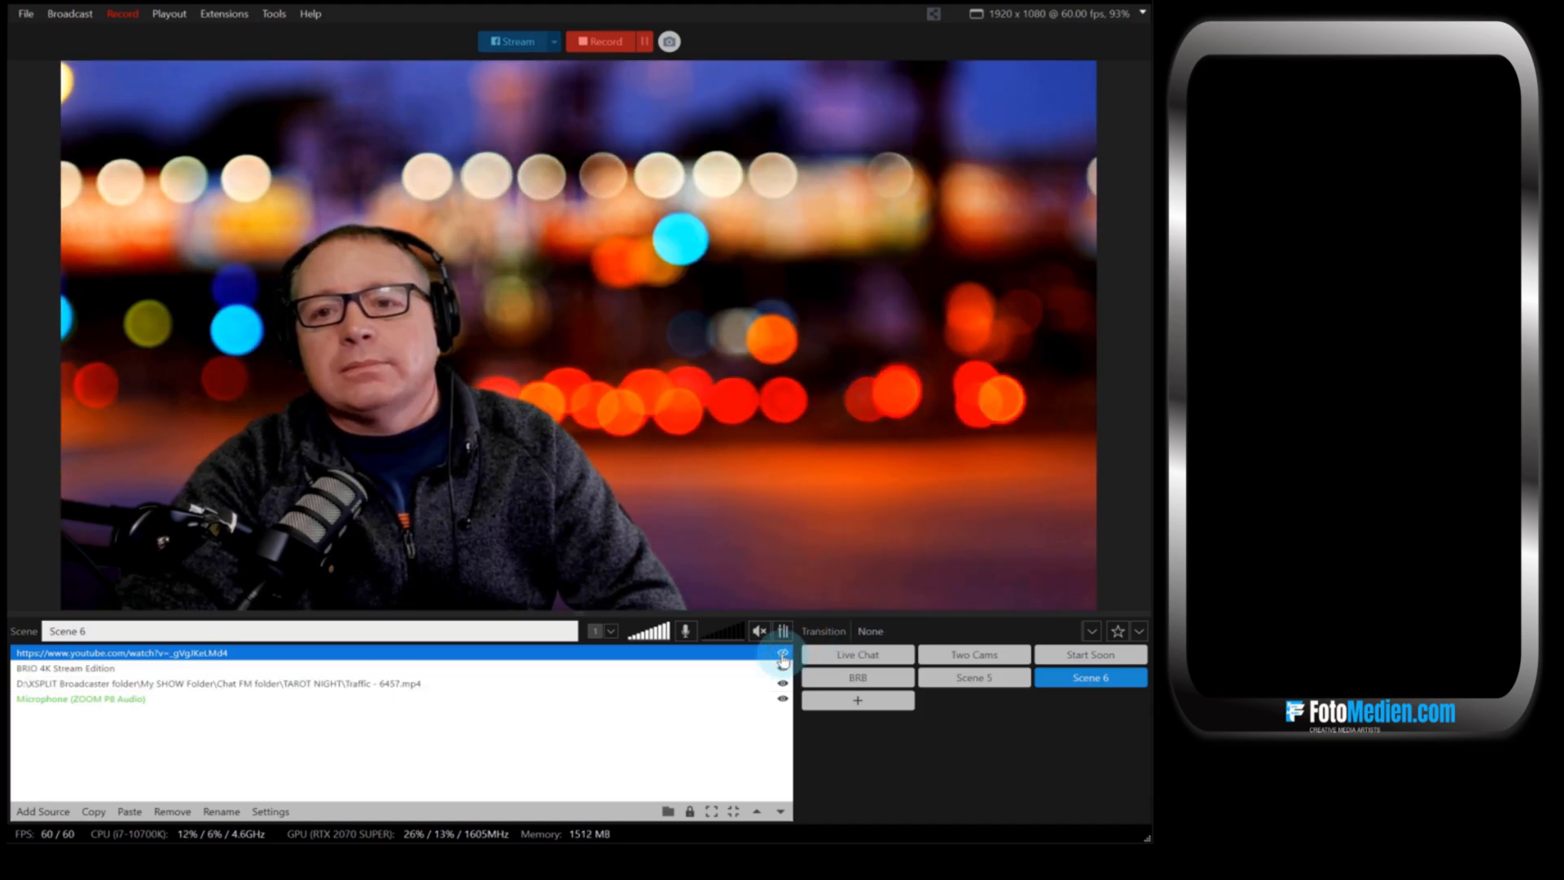
key("Delete")
left_click(228, 724)
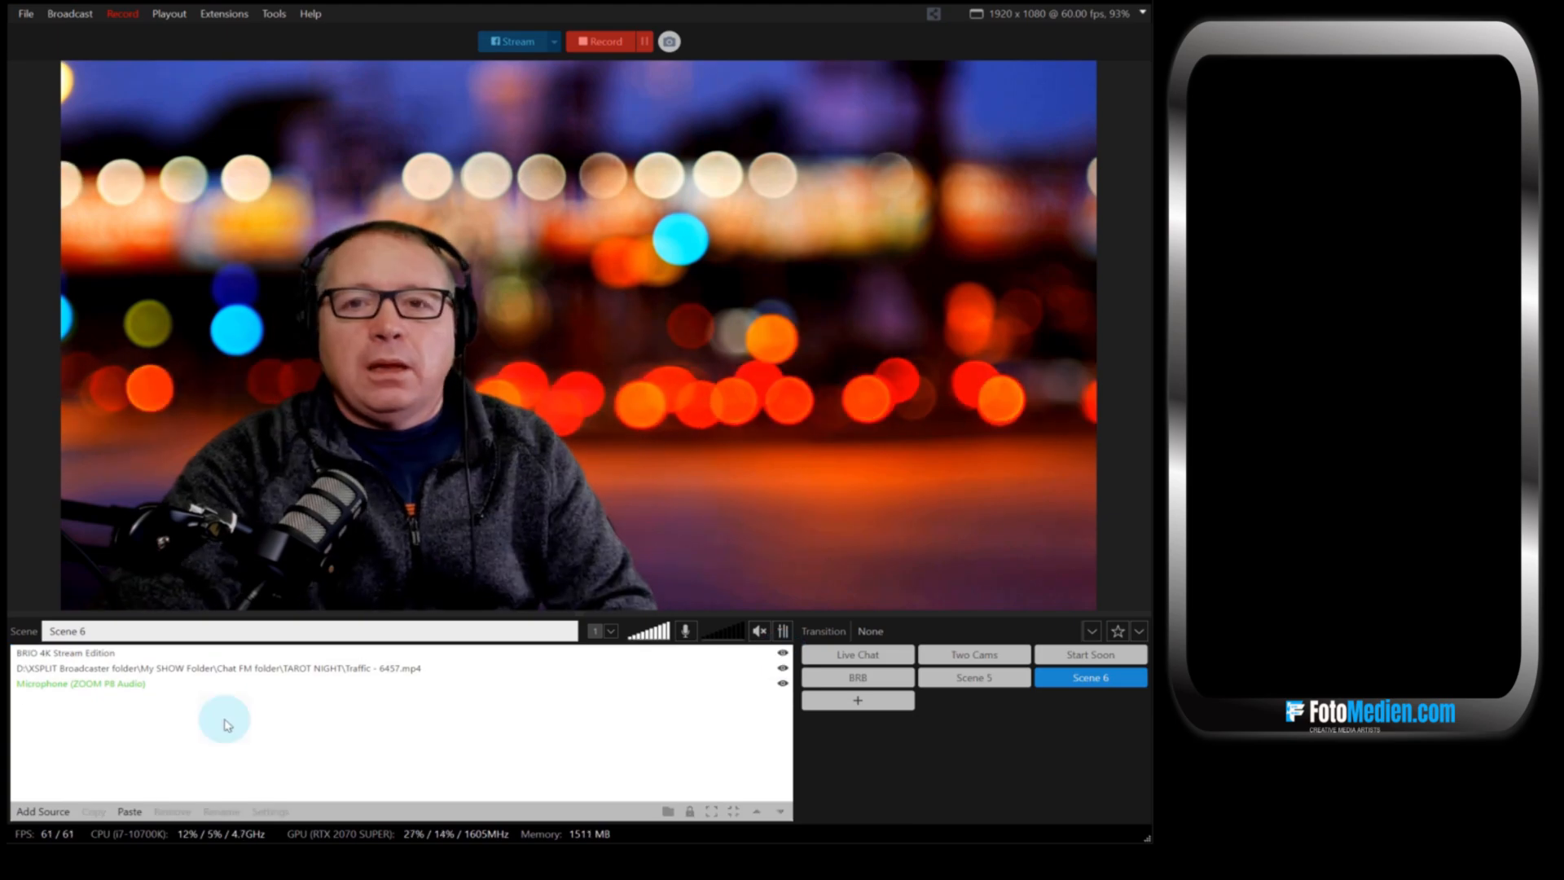
Step: Add a Smart Selection screen capture of the Outdoor Podcast video region in Chrome, about 1277 x 675, and remove that source again
left_click(36, 812)
mouse_move(195, 813)
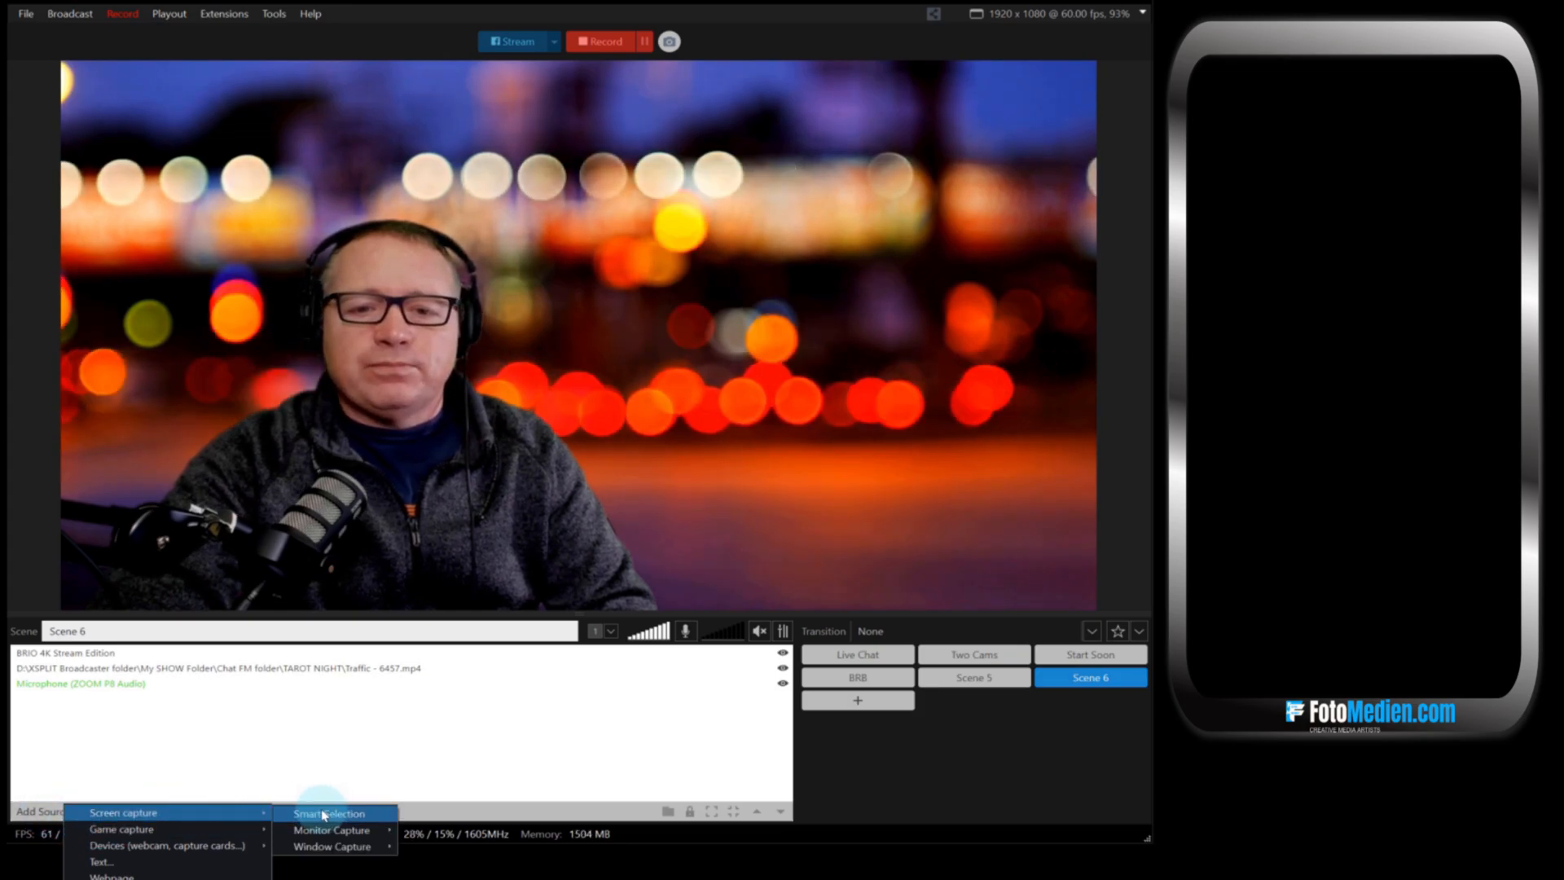
left_click(321, 809)
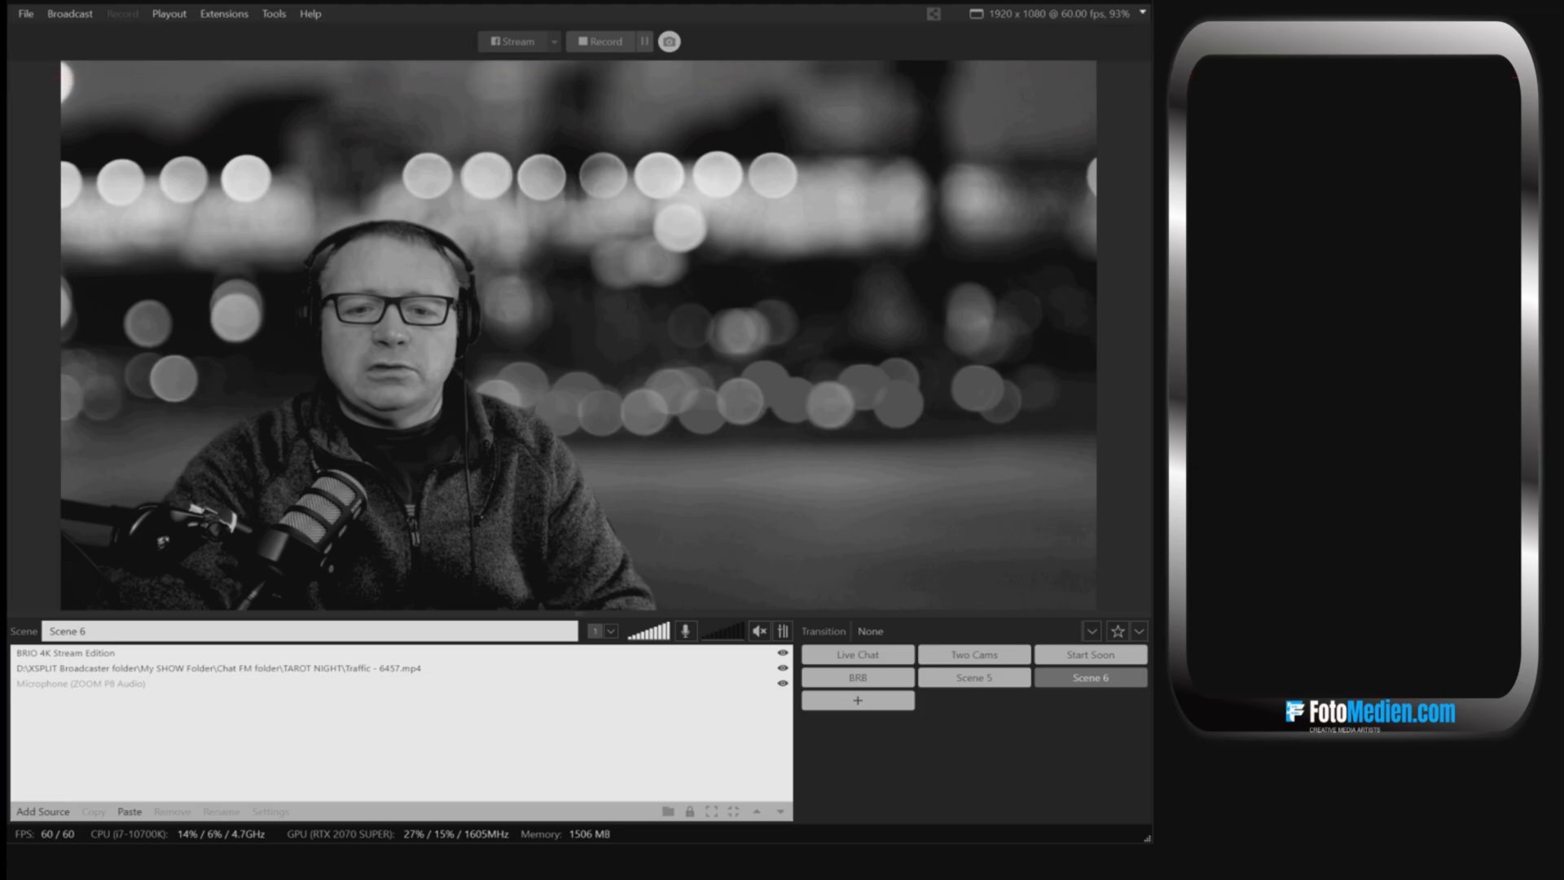
left_click(470, 424)
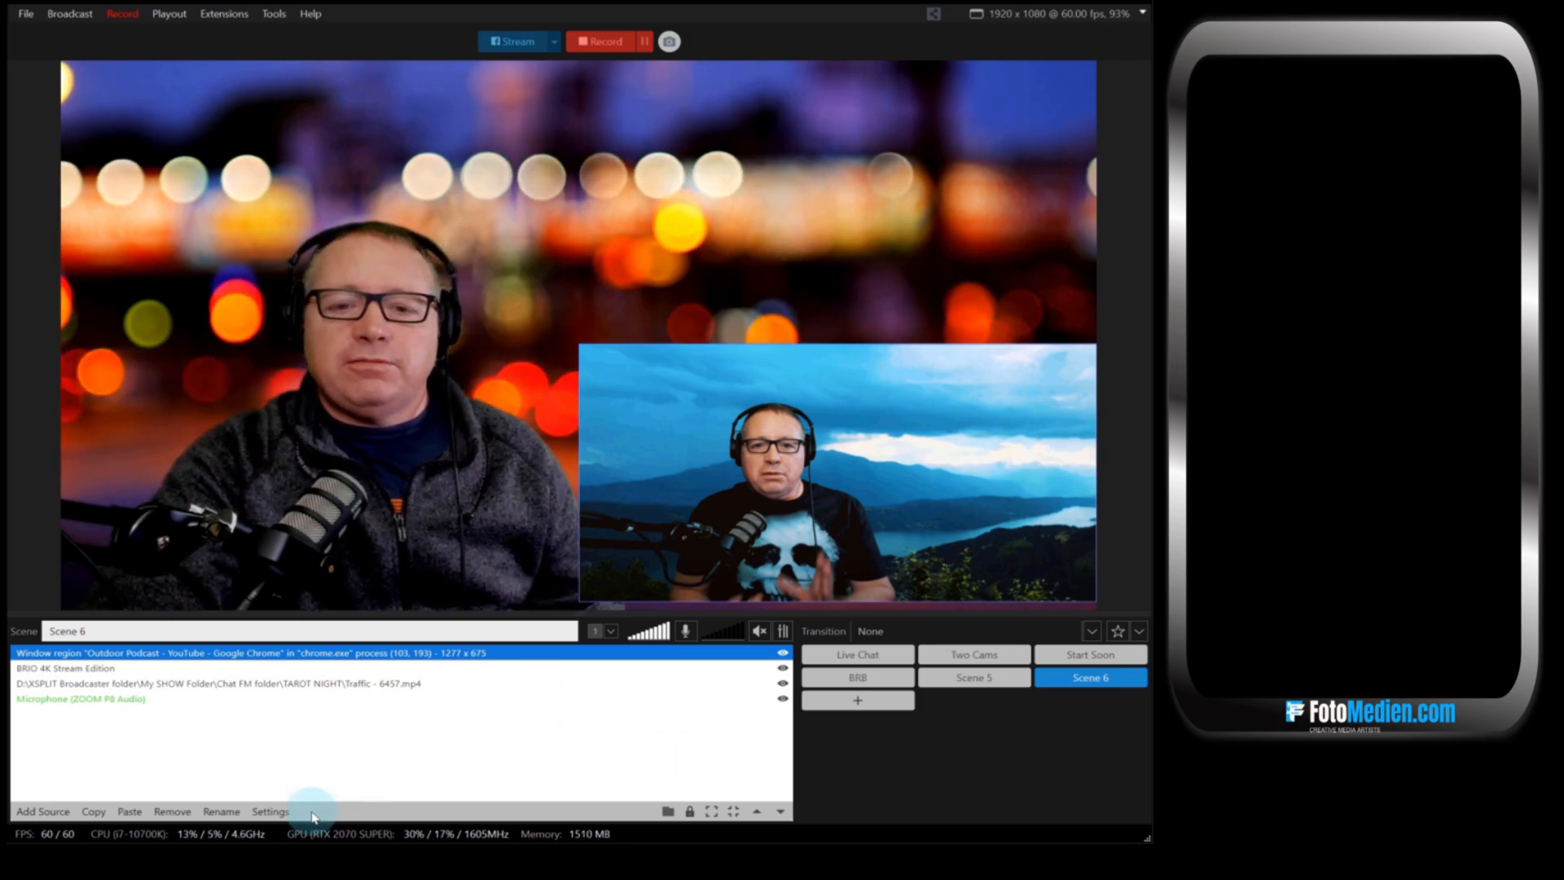
left_click(172, 811)
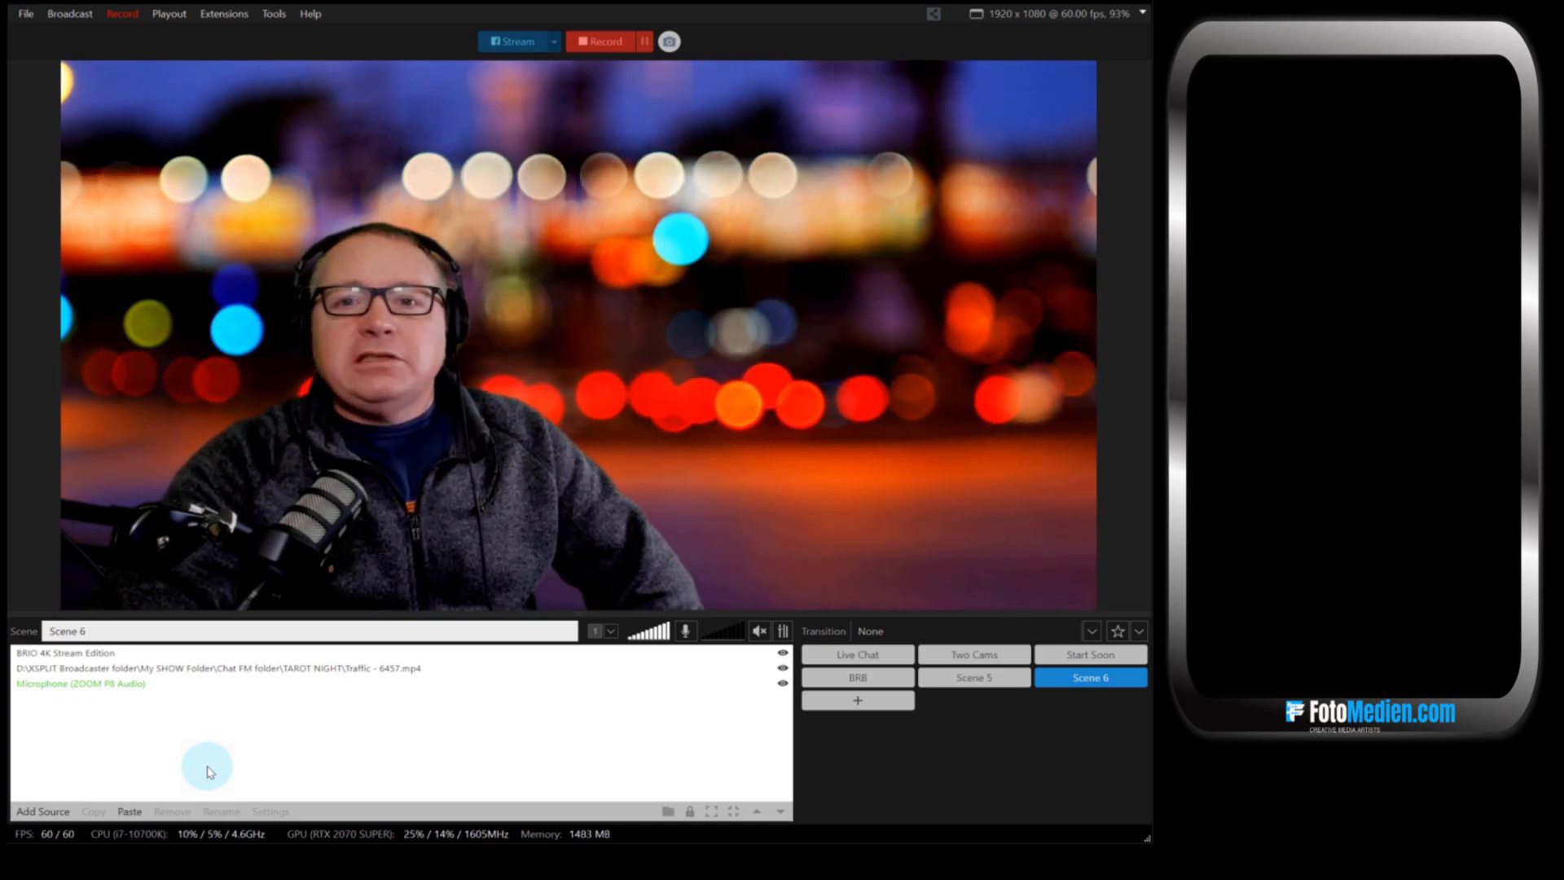
left_click(174, 668)
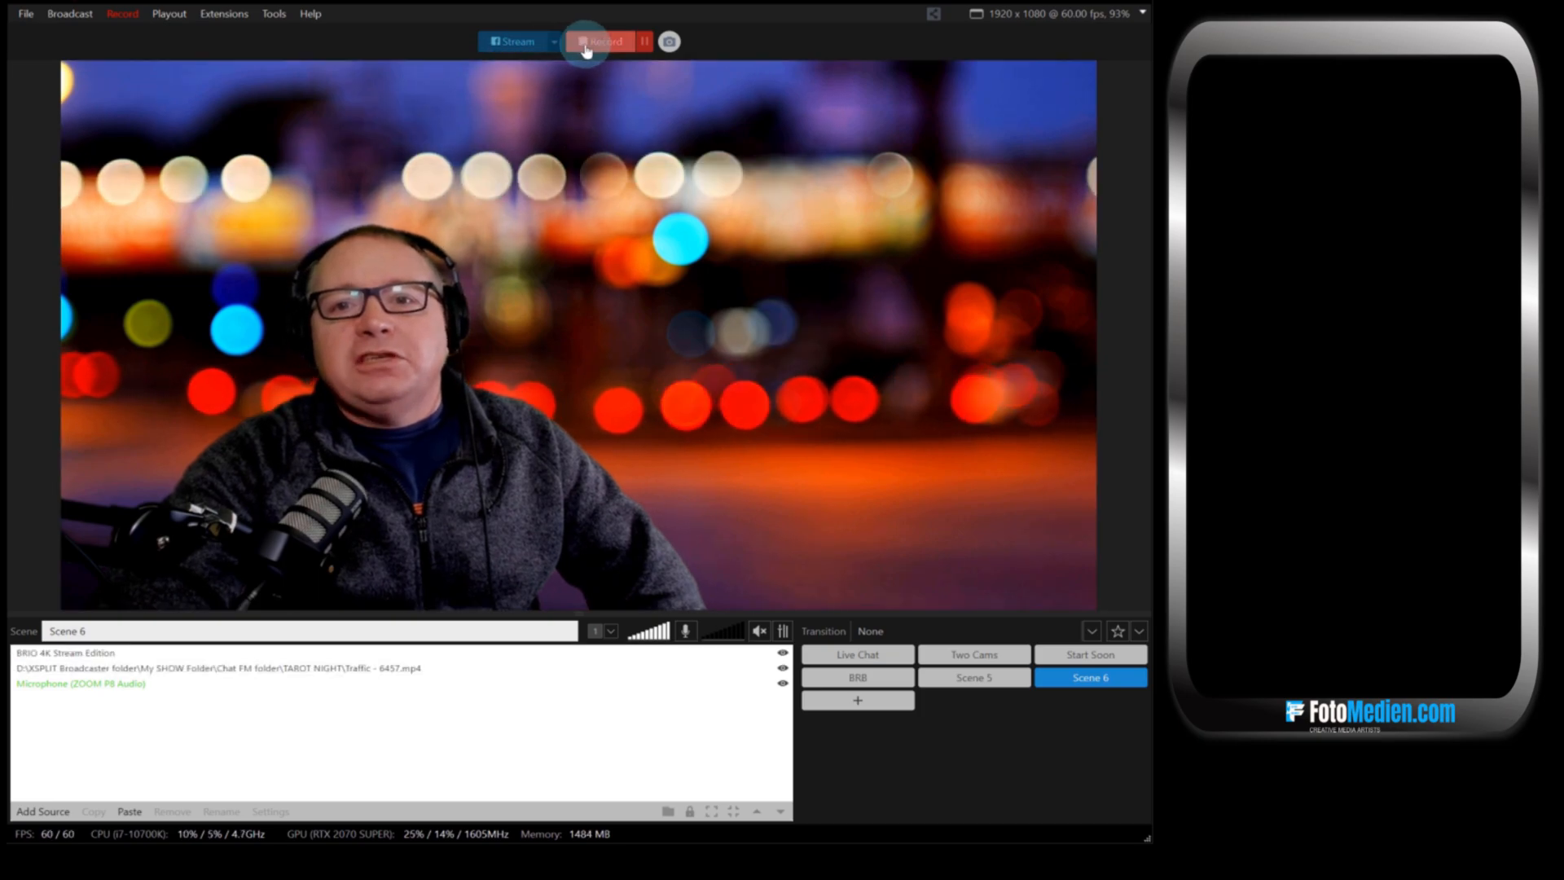